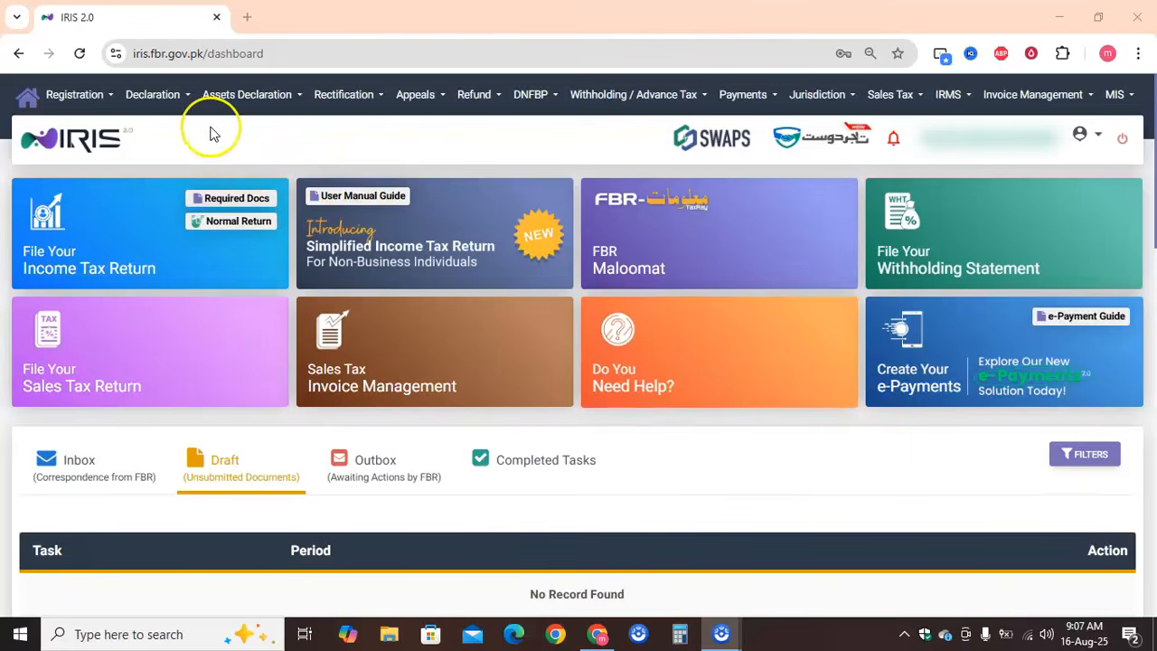
Start a normal income tax return for the tax period 01-JUL-2024 to 30-JUN-2025
{"action": "left_click", "coordinate": [228, 226]}
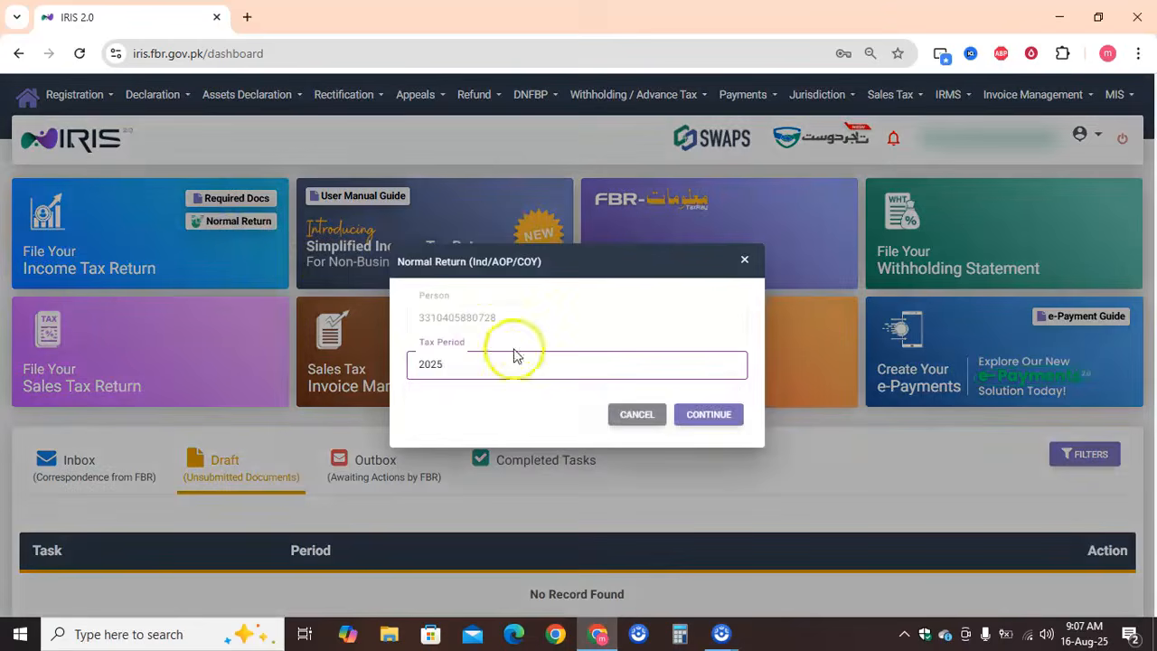
{"action": "left_click", "coordinate": [558, 371]}
{"action": "type", "text": "2025"}
{"action": "left_click", "coordinate": [547, 403]}
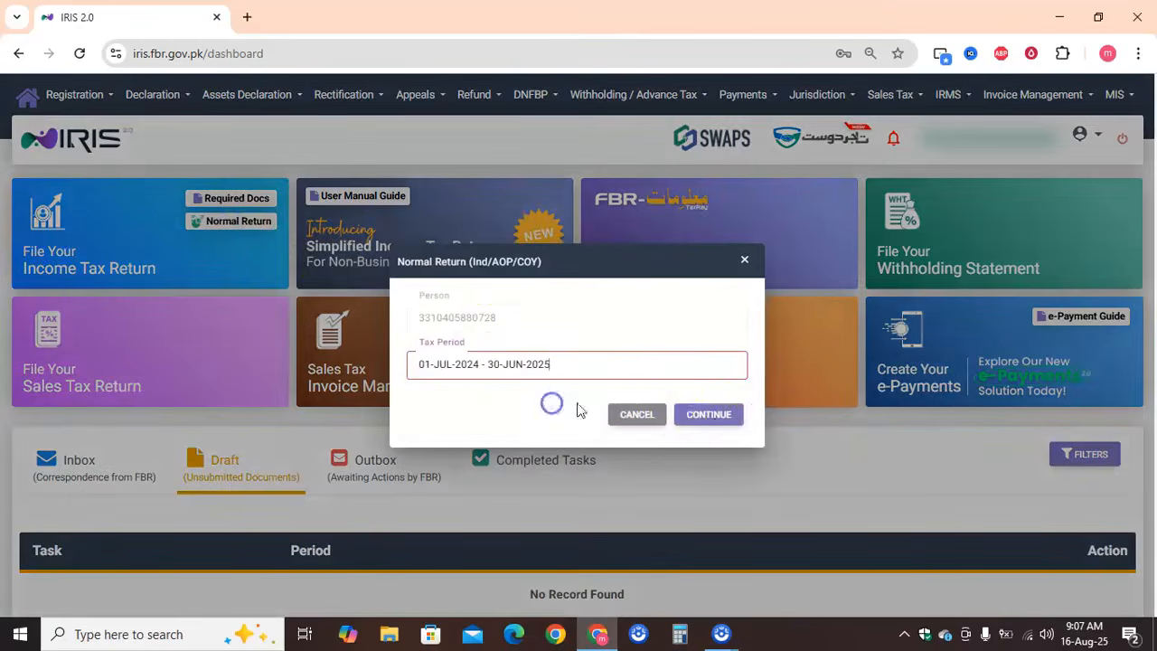
{"action": "left_click", "coordinate": [712, 419]}
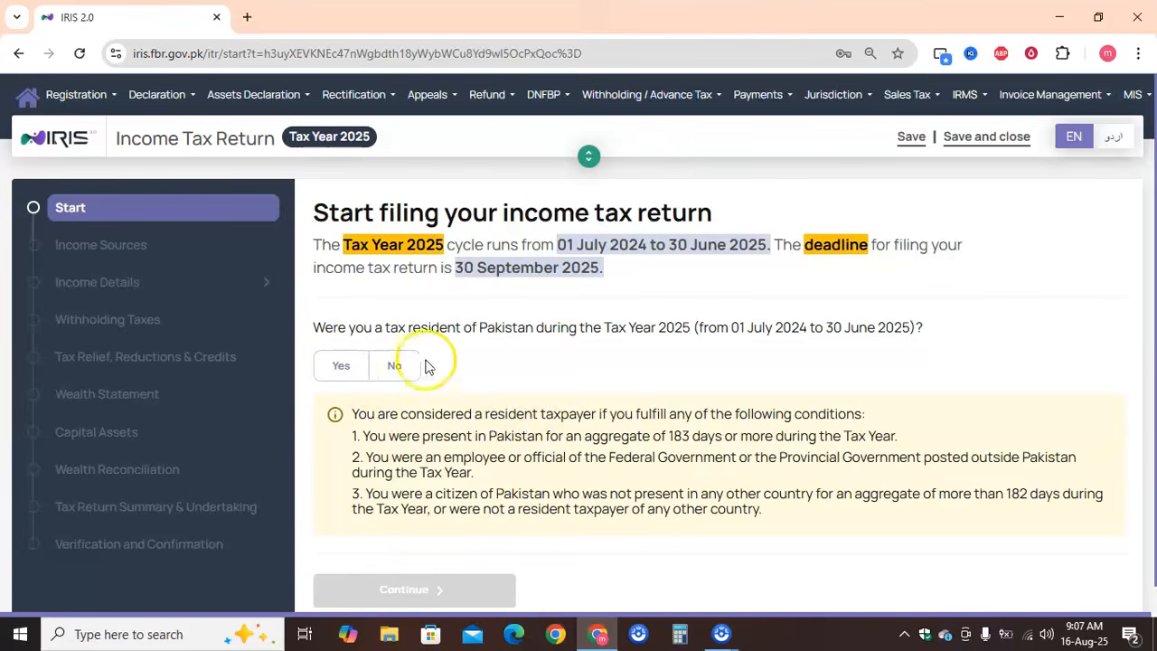
Answer Yes to being a tax resident of Pakistan during Tax Year 2025 and continue to the income sources
{"action": "left_click", "coordinate": [390, 364]}
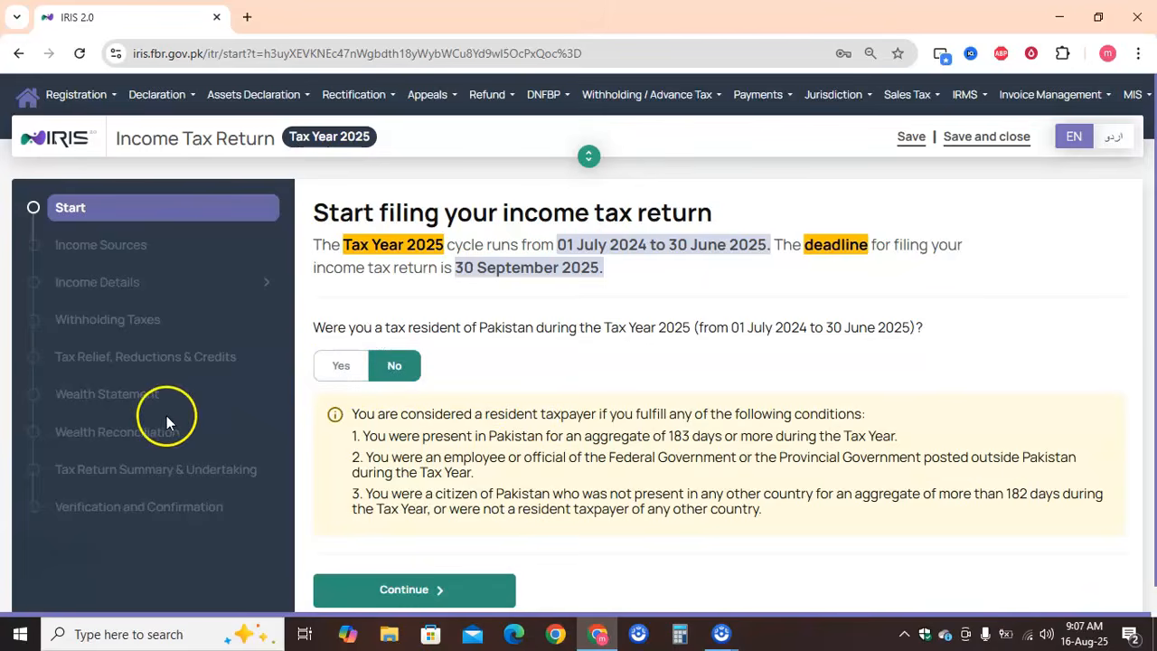
{"action": "left_click", "coordinate": [332, 375]}
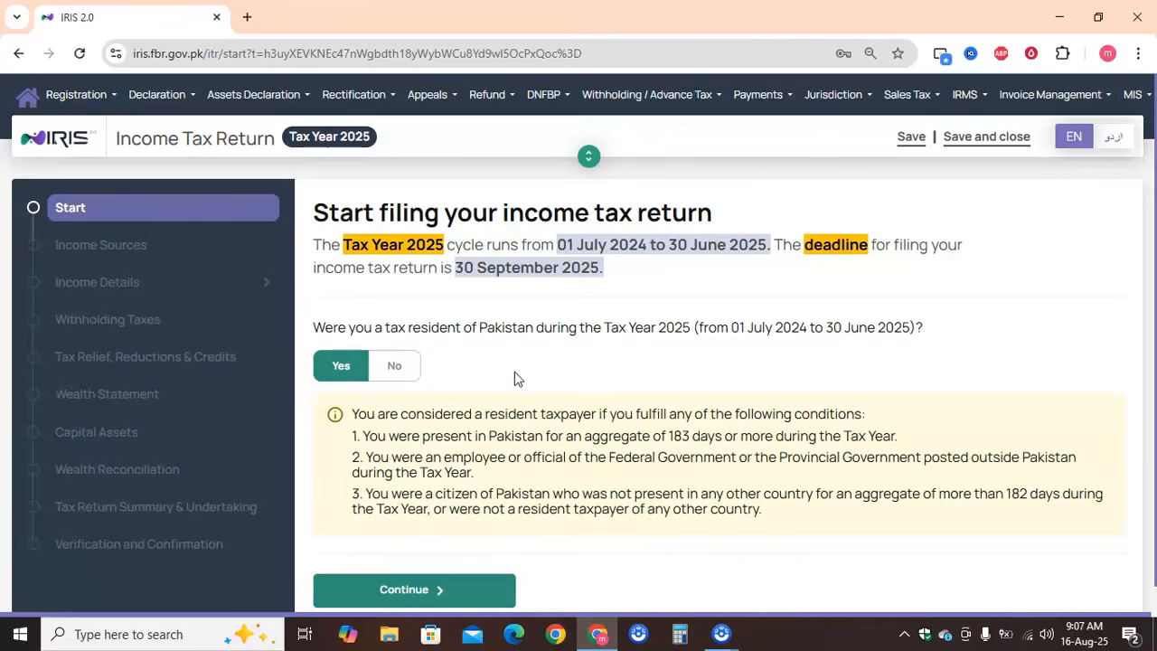
{"action": "left_click_drag", "start_coordinate": [511, 373], "coordinate": [491, 380]}
{"action": "left_click", "coordinate": [489, 359]}
{"action": "scroll", "coordinate": [491, 365], "scroll_direction": "down", "scroll_amount": 1}
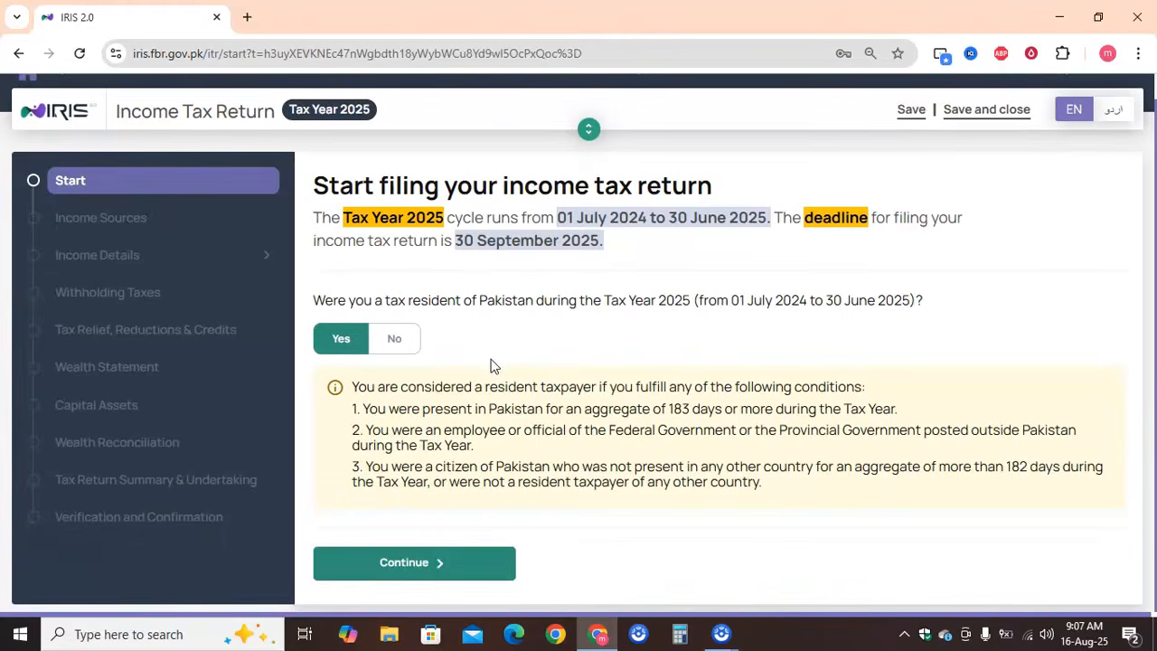
{"action": "left_click", "coordinate": [392, 338]}
{"action": "left_click", "coordinate": [339, 336]}
{"action": "left_click", "coordinate": [440, 562]}
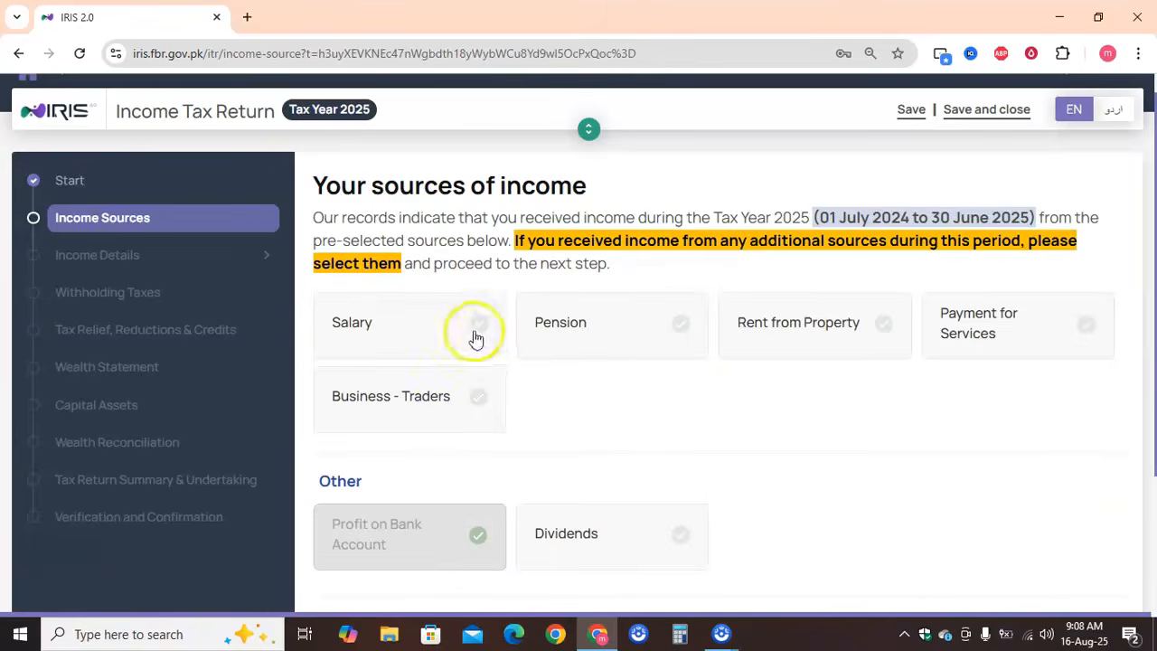
Answer Yes to receiving income from any other sources and accept the redirect to the appropriate return version
{"action": "scroll", "coordinate": [626, 464], "scroll_direction": "down", "scroll_amount": 1}
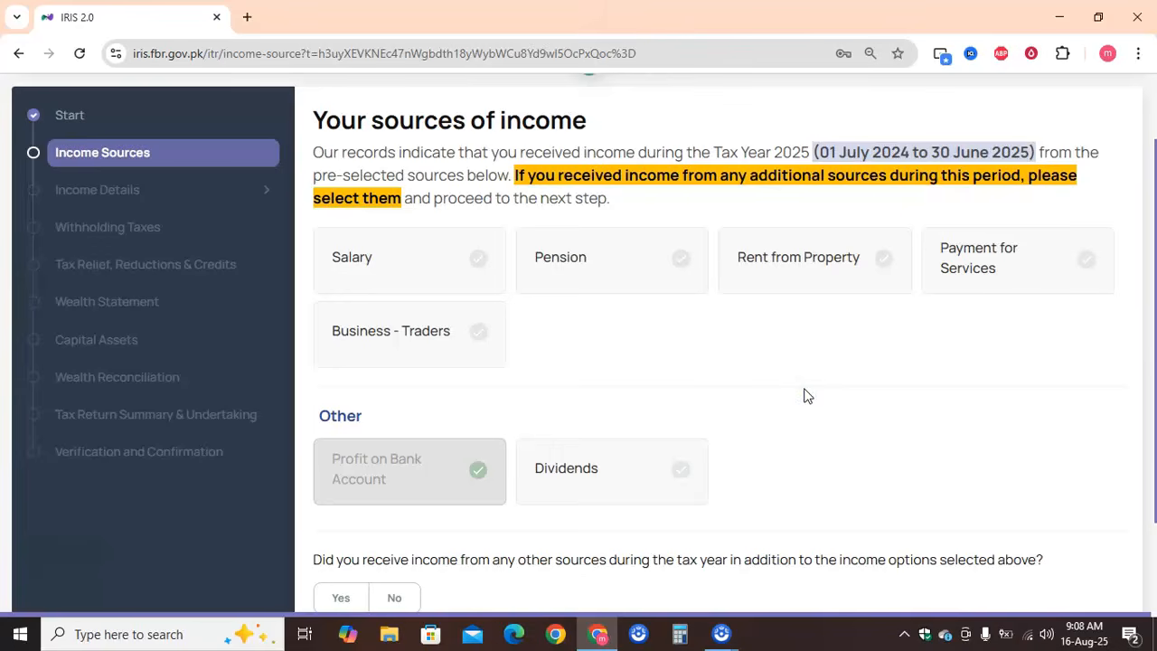
{"action": "scroll", "coordinate": [807, 395], "scroll_direction": "down", "scroll_amount": 1}
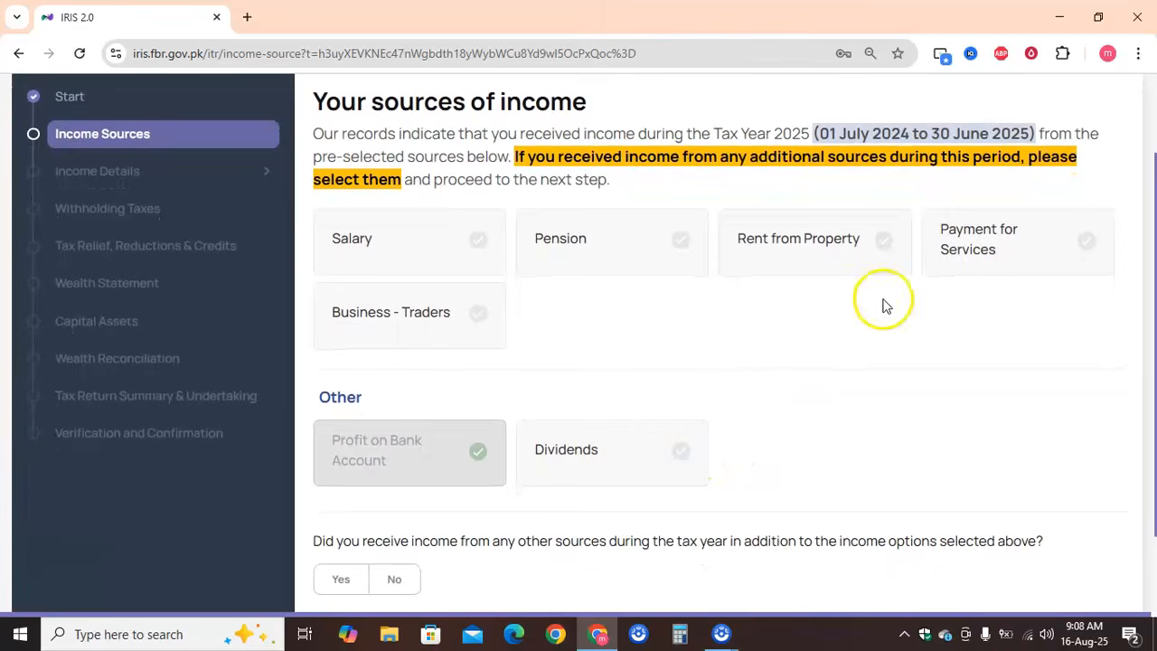
{"action": "scroll", "coordinate": [788, 430], "scroll_direction": "down", "scroll_amount": 2}
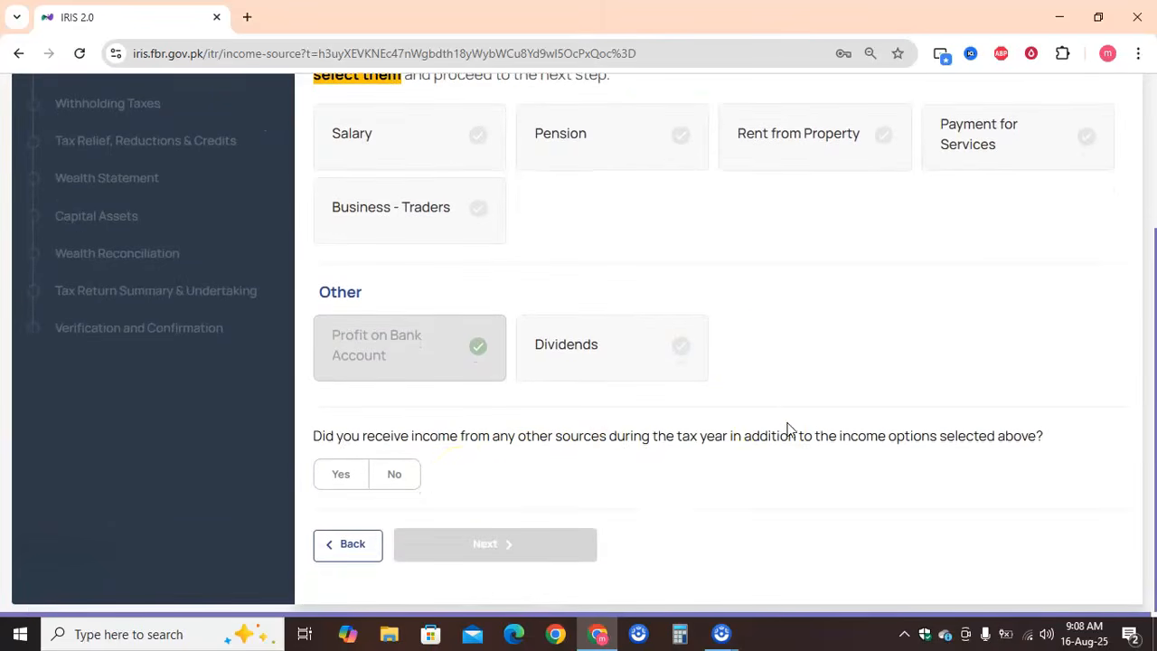
{"action": "left_click", "coordinate": [397, 474]}
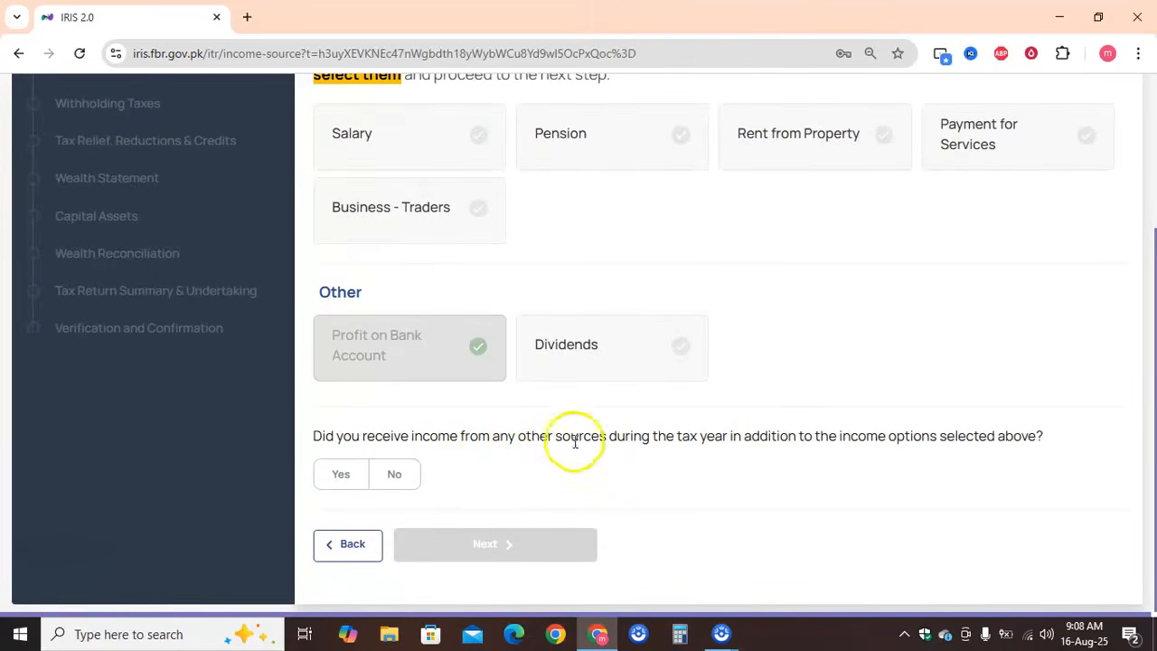
{"action": "left_click", "coordinate": [356, 484]}
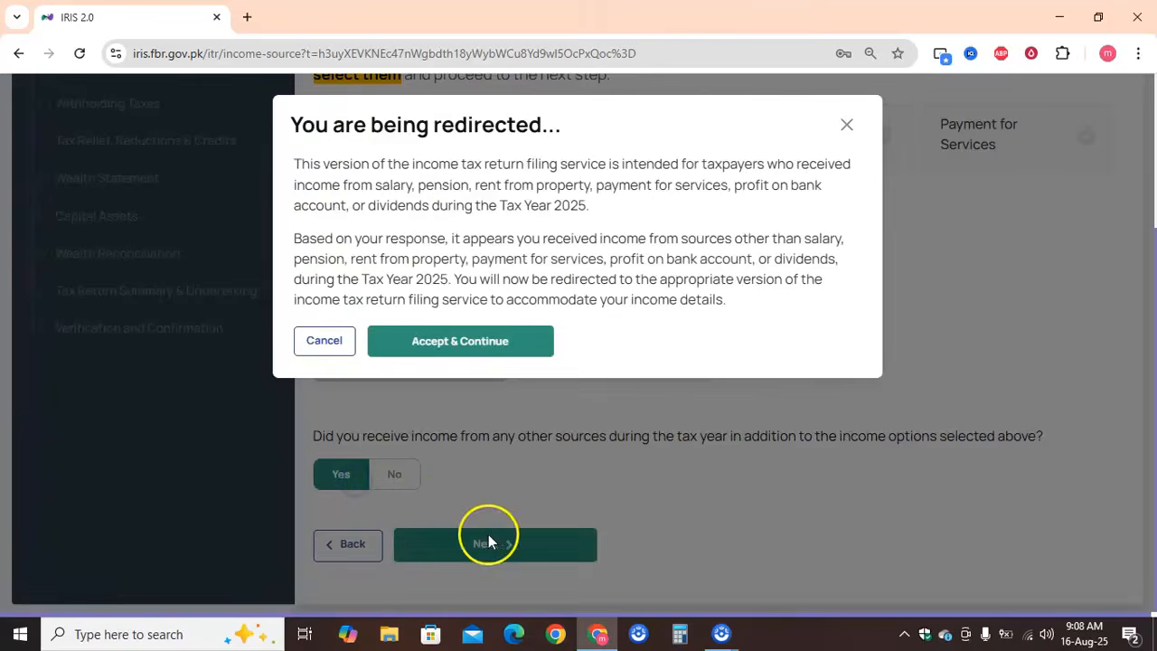
{"action": "left_click", "coordinate": [460, 347]}
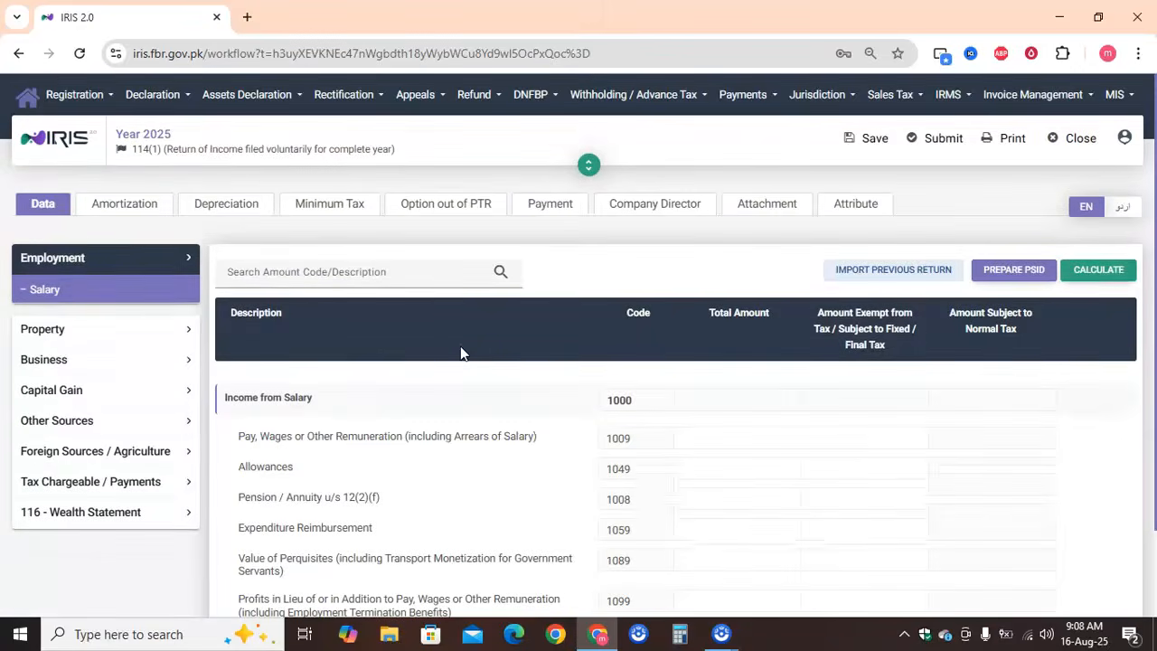
Open the Capital Gains / (Loss) section of the return
{"action": "scroll", "coordinate": [461, 352], "scroll_direction": "down", "scroll_amount": 2}
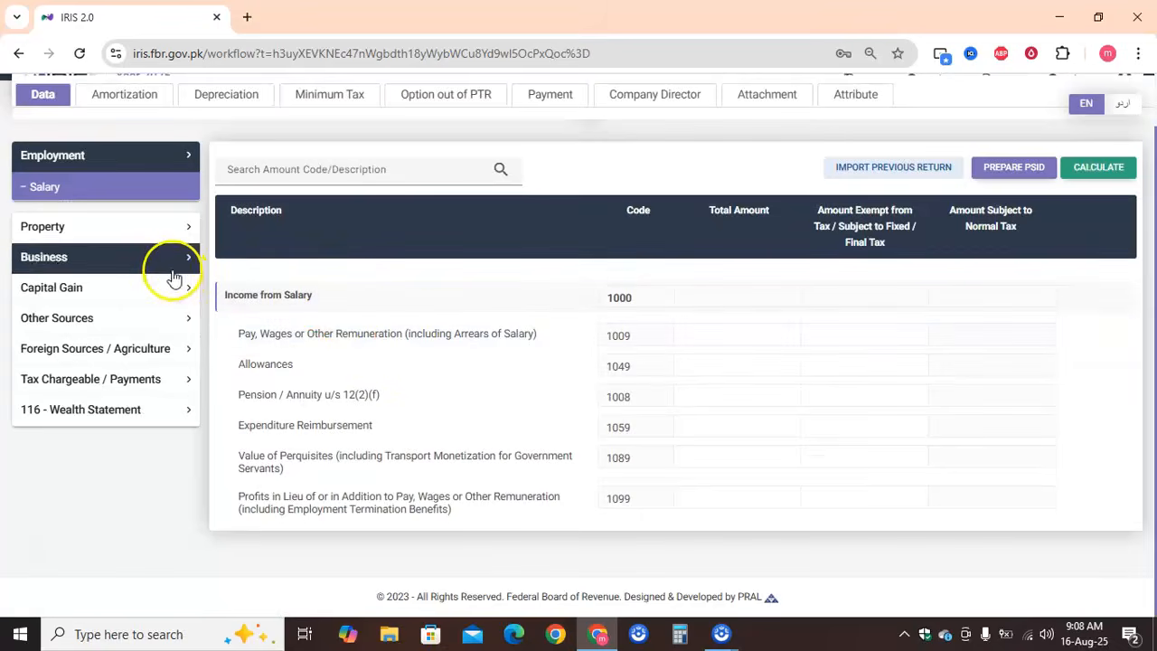
{"action": "left_click", "coordinate": [134, 190]}
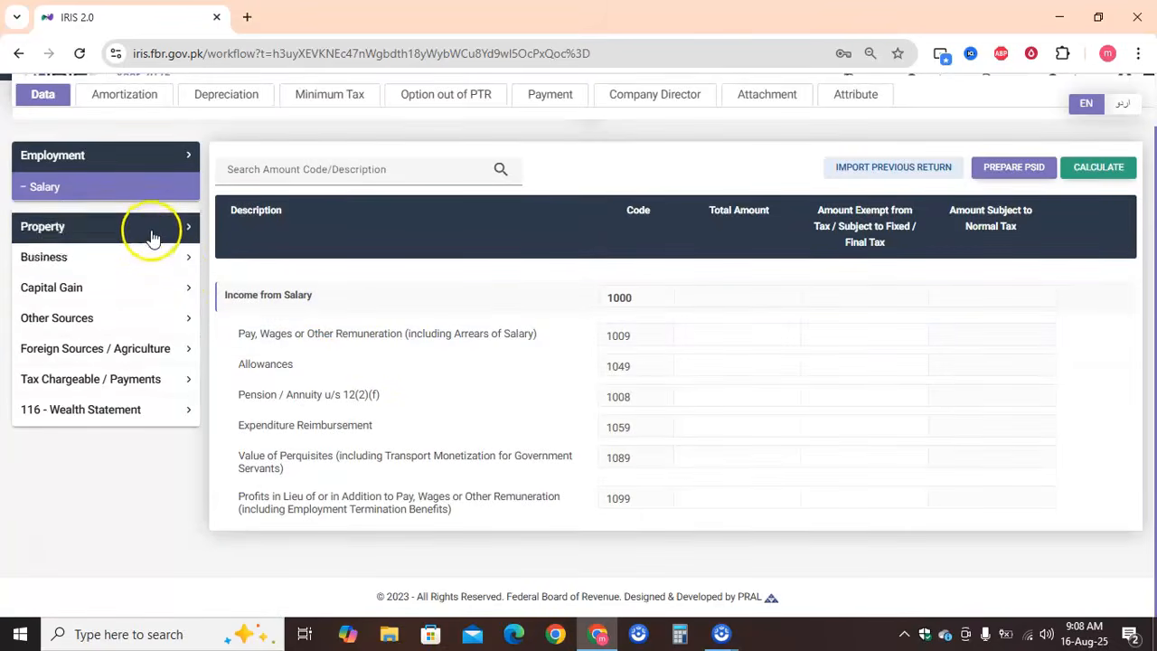
{"action": "left_click", "coordinate": [146, 290]}
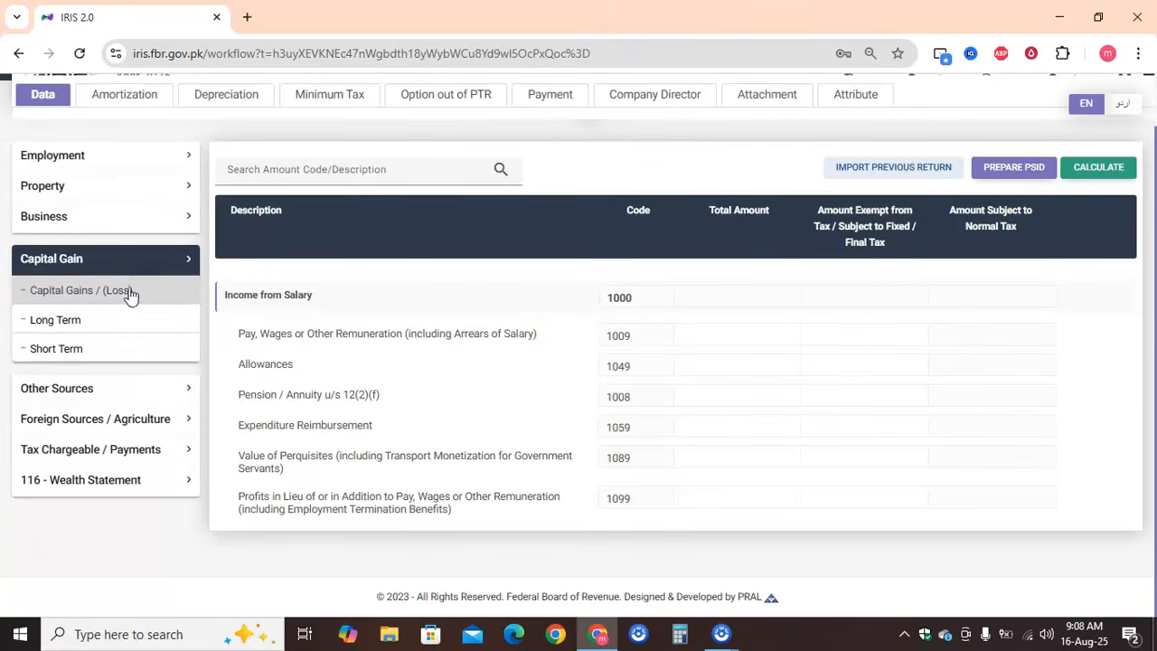
{"action": "left_click", "coordinate": [128, 294]}
{"action": "left_click", "coordinate": [756, 455]}
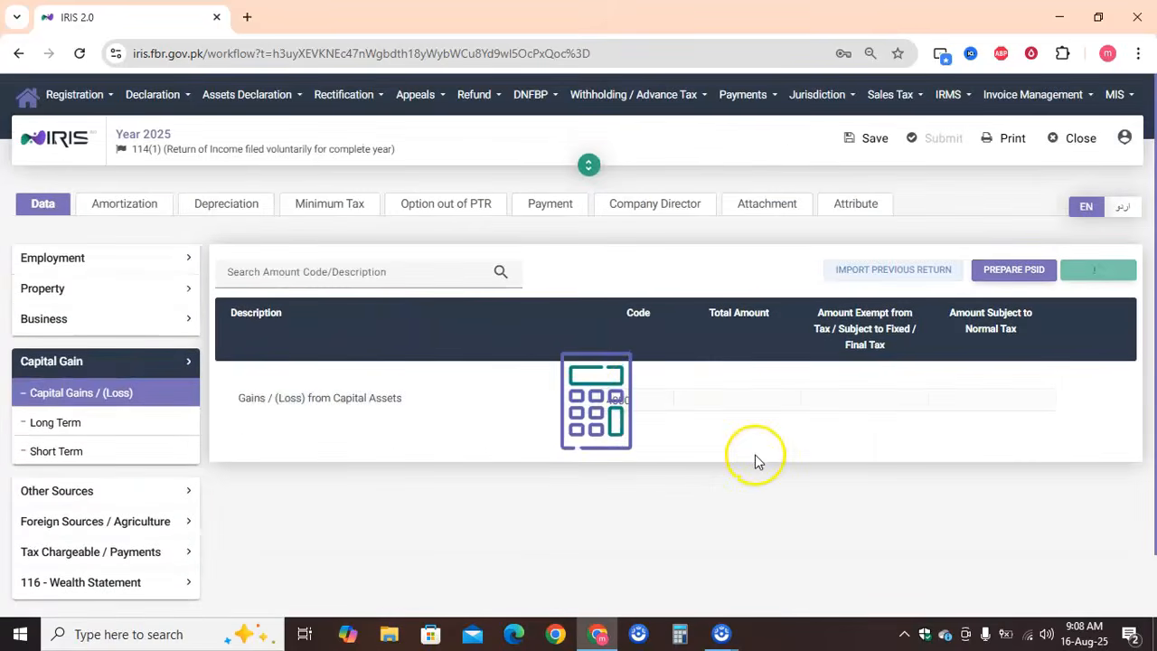
{"action": "left_click", "coordinate": [734, 402]}
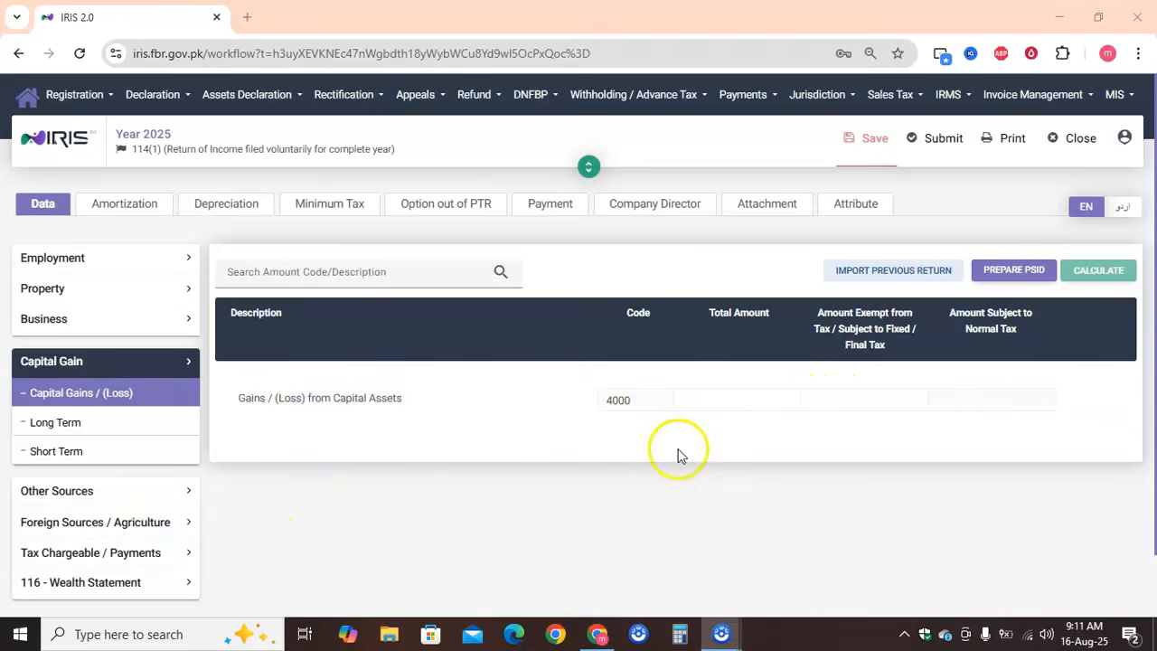
Enter 5,000 as both the total and the exempt/final tax amount for Gains / (Loss) from Capital Assets, and recalculate
{"action": "left_click", "coordinate": [751, 395]}
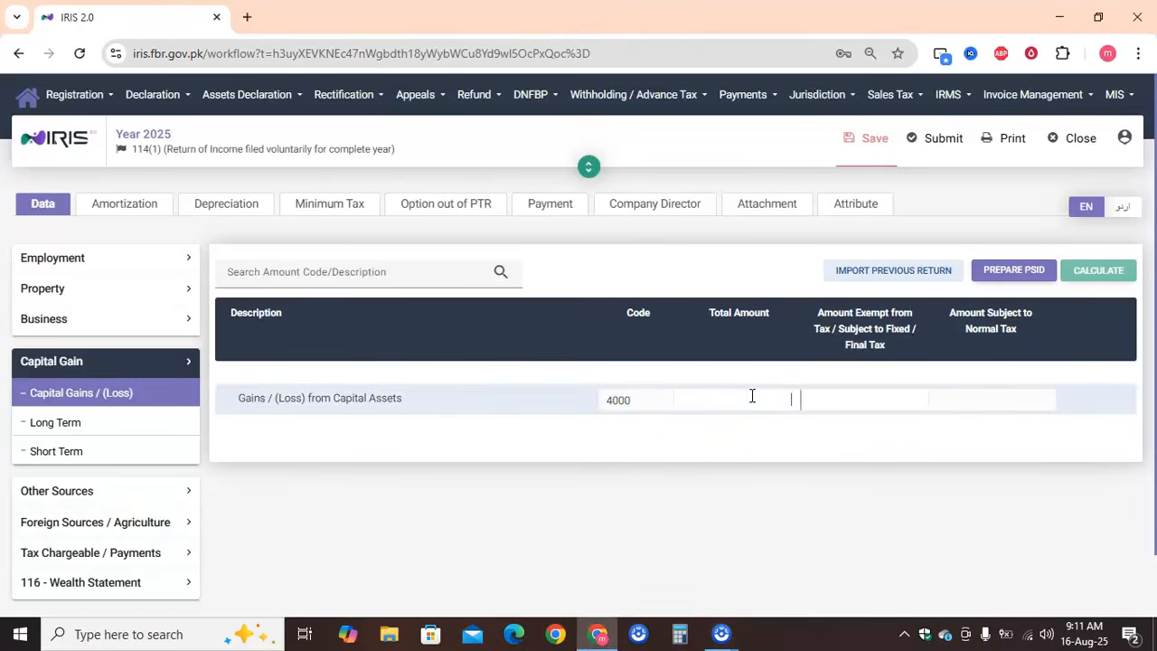
{"action": "type", "text": "5,000"}
{"action": "left_click", "coordinate": [873, 398]}
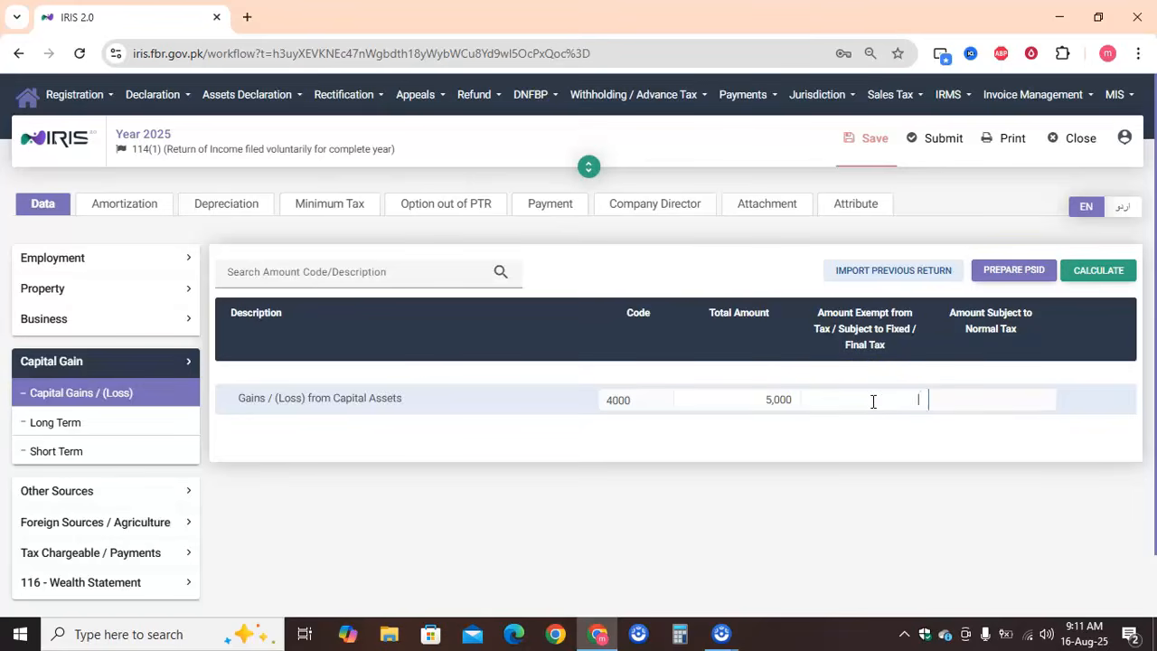
{"action": "type", "text": "5,000"}
{"action": "left_click", "coordinate": [855, 483]}
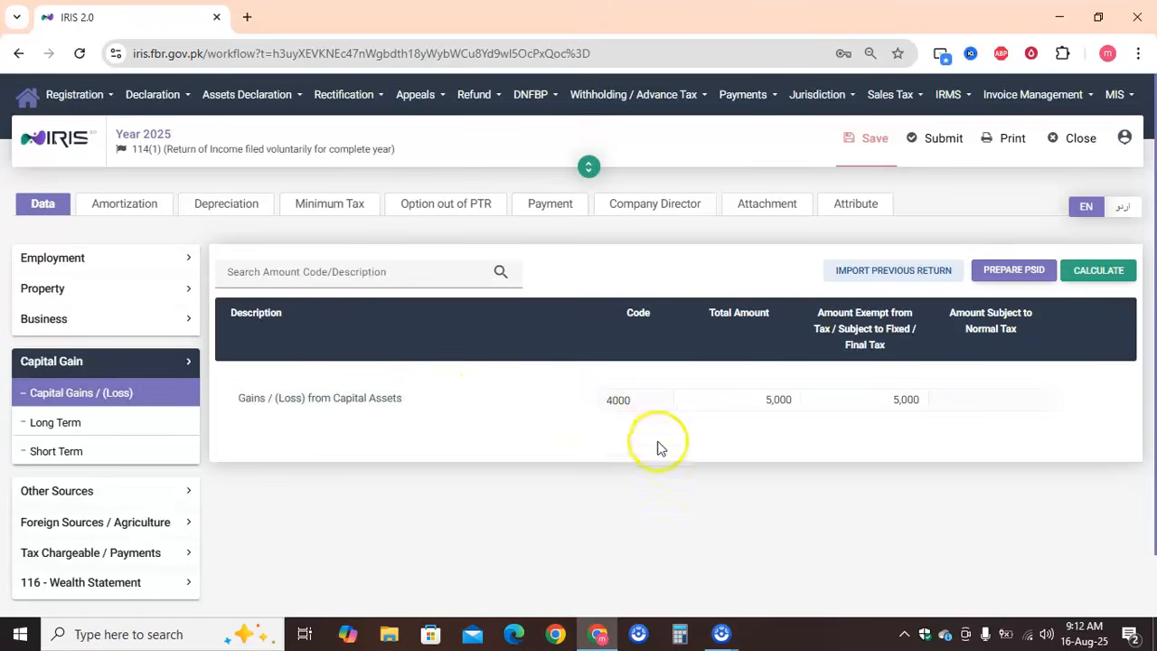
{"action": "left_click", "coordinate": [1102, 272]}
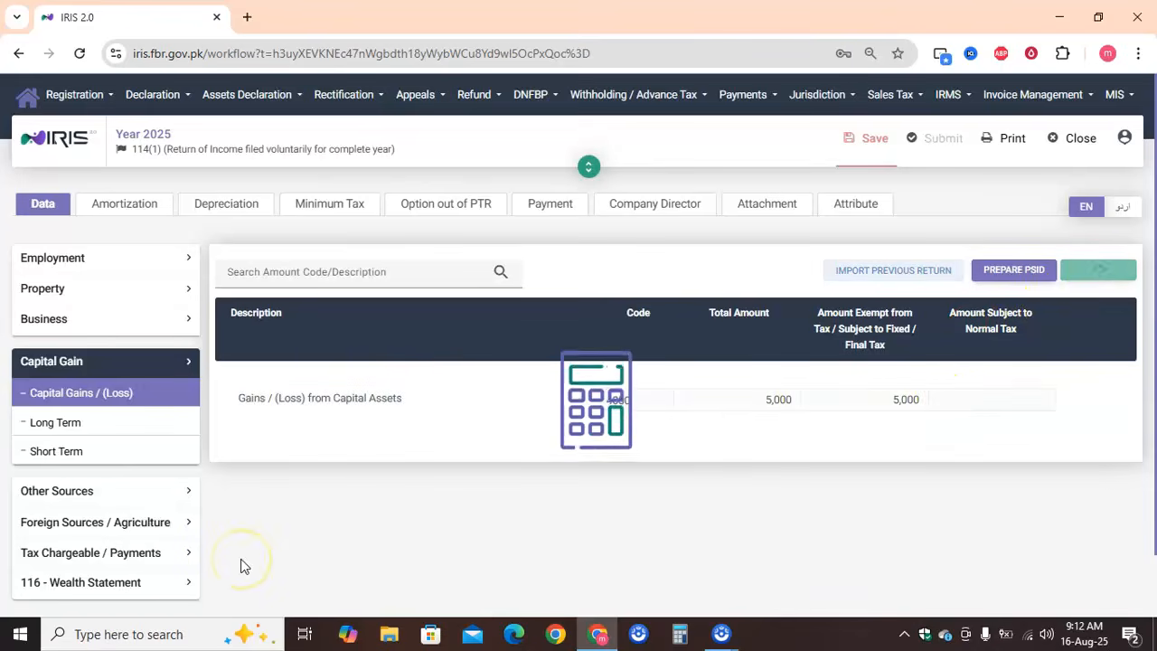
Open Receipts / Deductions under Other Sources and check the Profit on Debt row
{"action": "left_click", "coordinate": [185, 362]}
{"action": "left_click", "coordinate": [172, 380]}
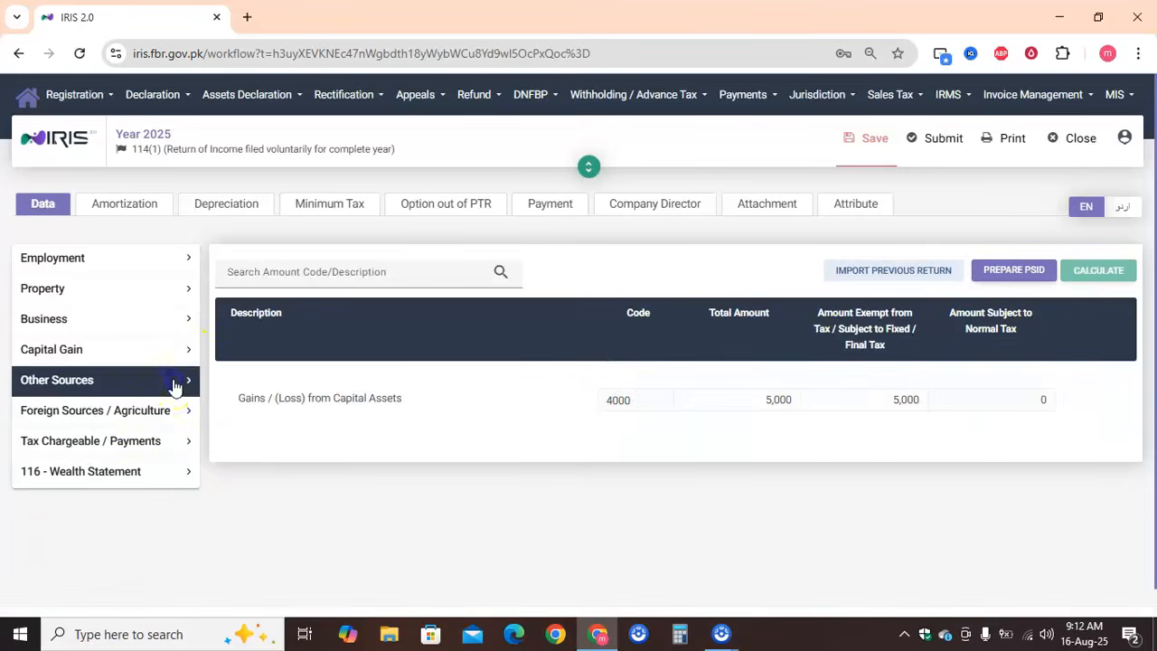
{"action": "left_click", "coordinate": [145, 422]}
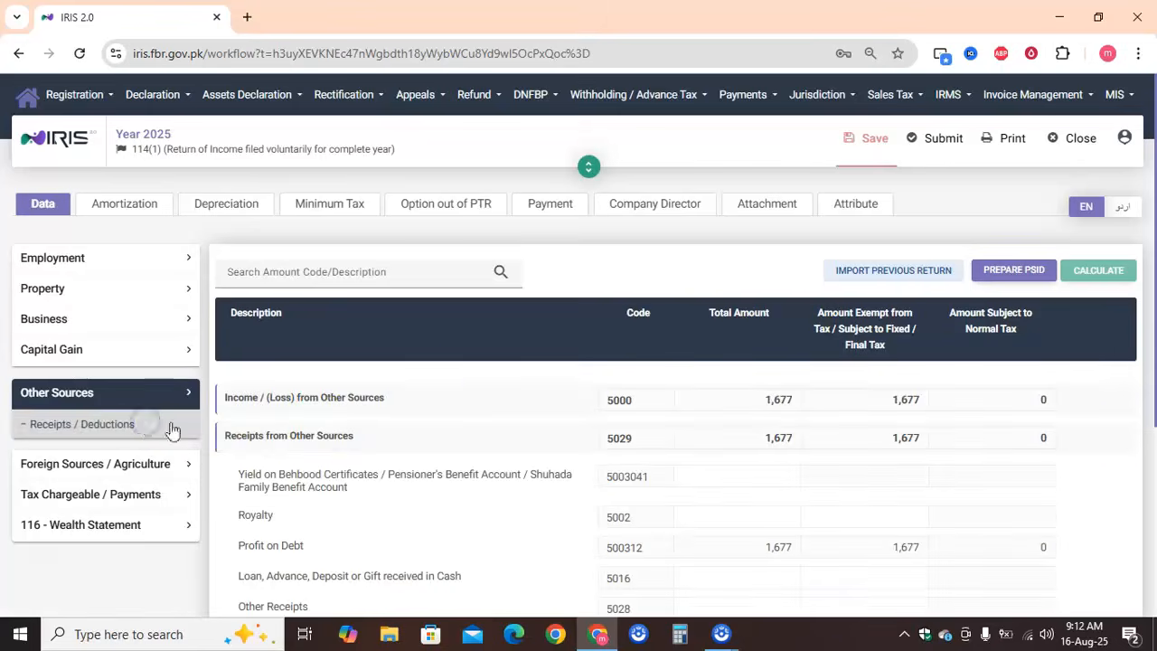
{"action": "scroll", "coordinate": [504, 422], "scroll_direction": "down", "scroll_amount": 4}
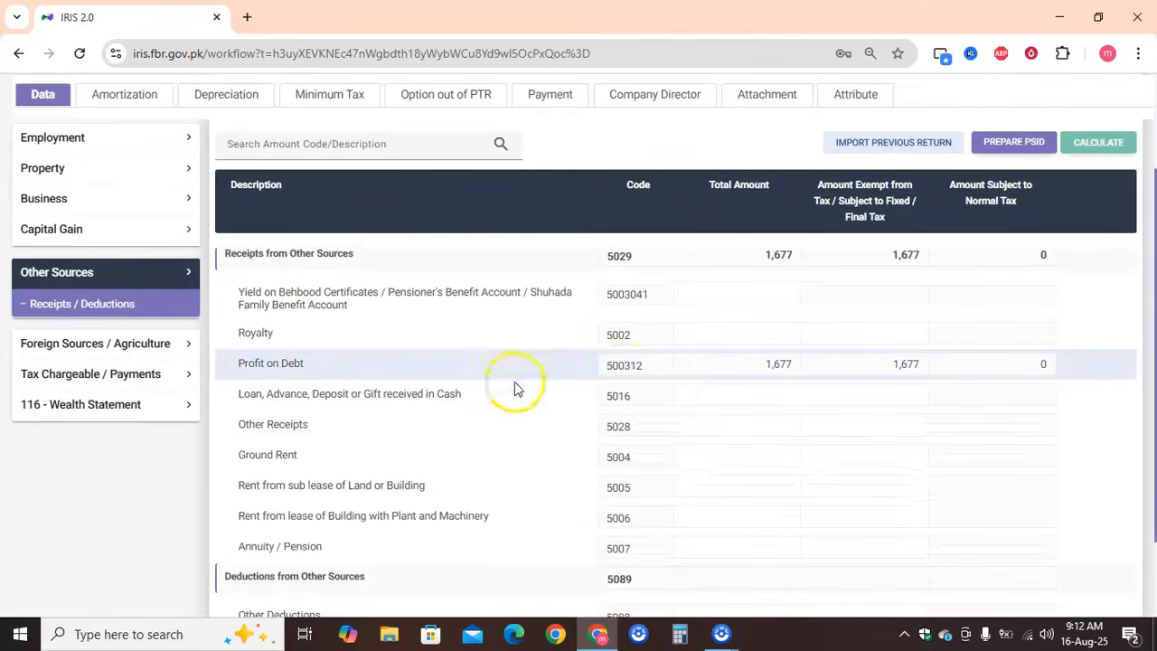
{"action": "left_click", "coordinate": [773, 369]}
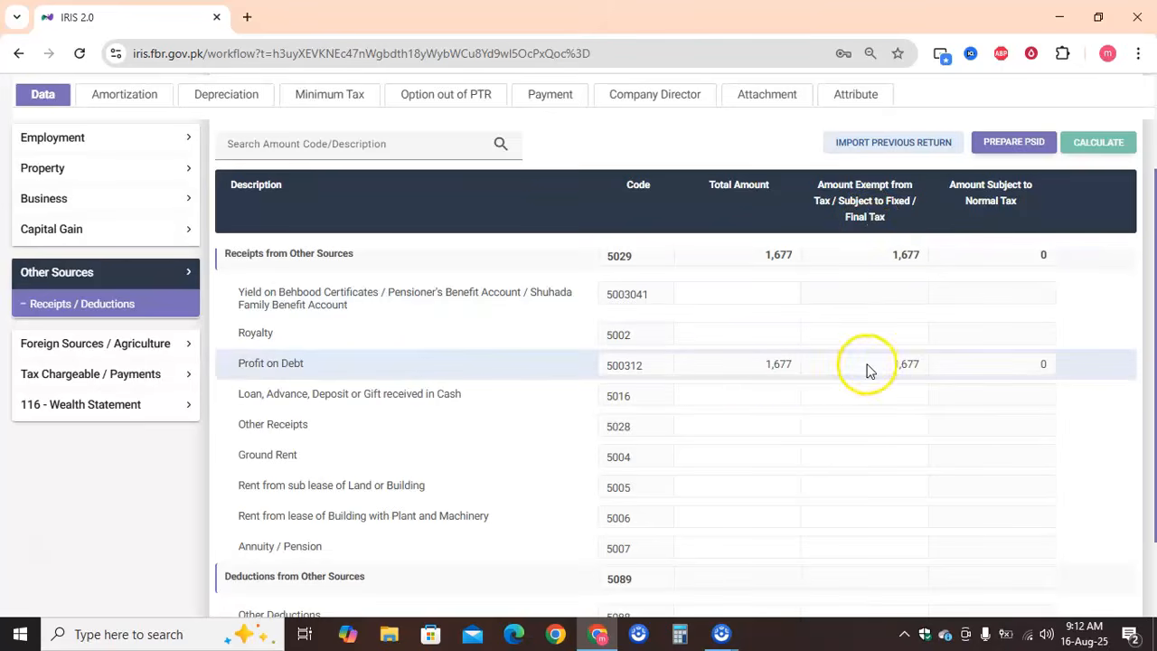
Enter 5,000 as both the total and the exempt/final tax amount for Other Receipts, and recalculate
{"action": "left_click", "coordinate": [785, 428]}
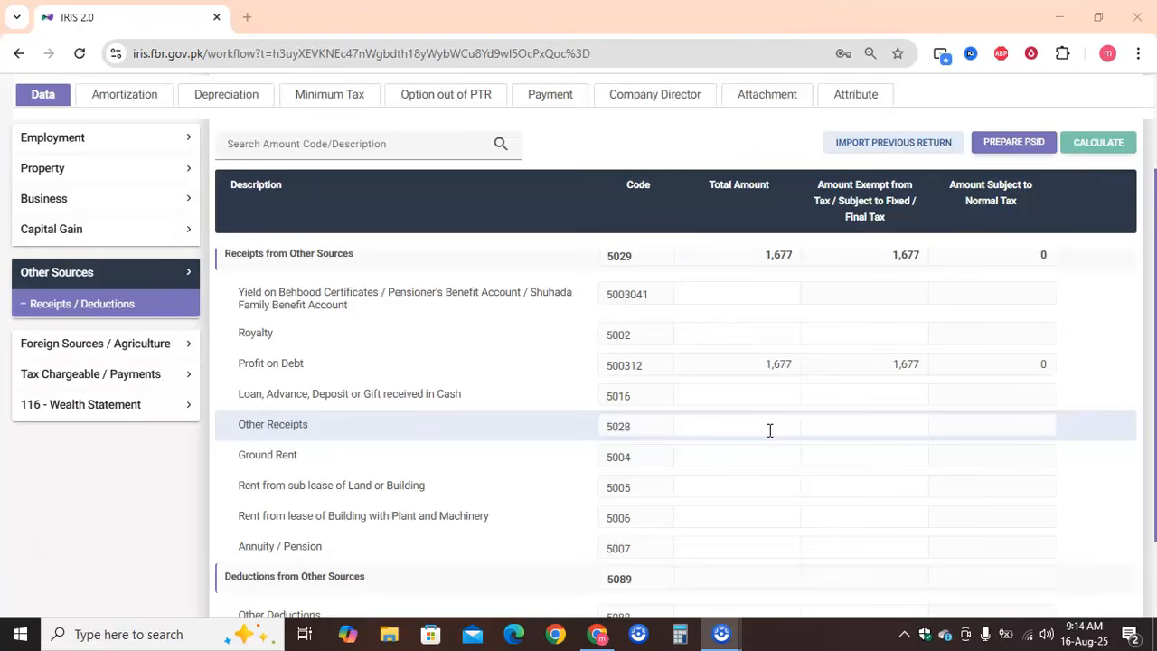
{"action": "left_click", "coordinate": [770, 429]}
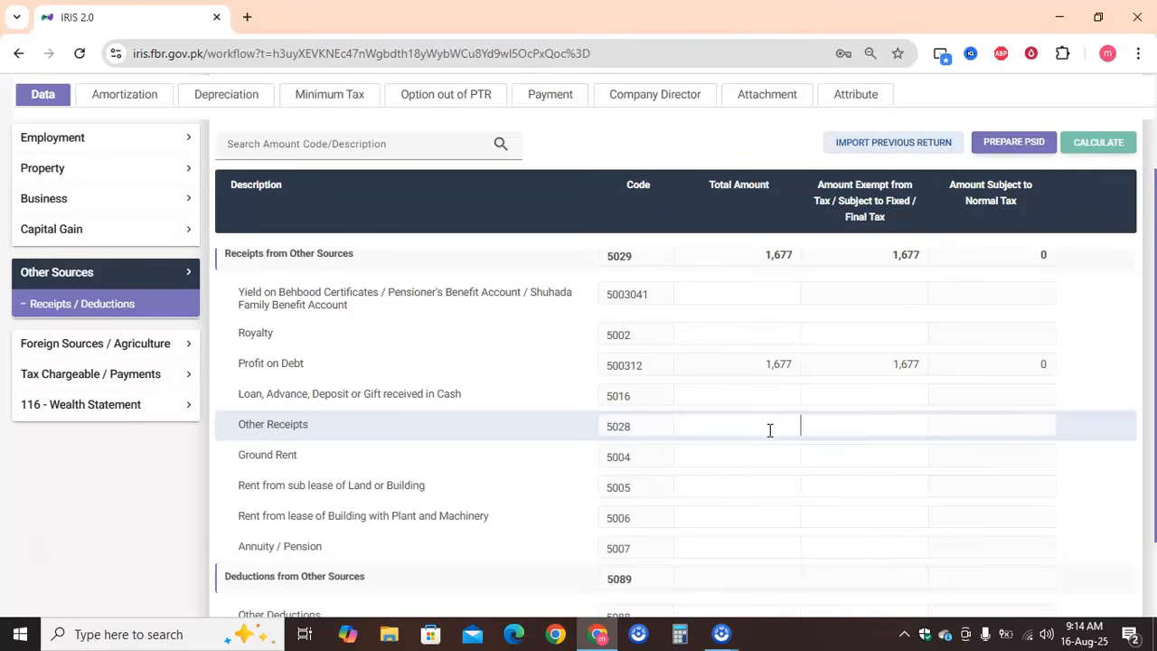
{"action": "left_click", "coordinate": [769, 430]}
{"action": "type", "text": "5000"}
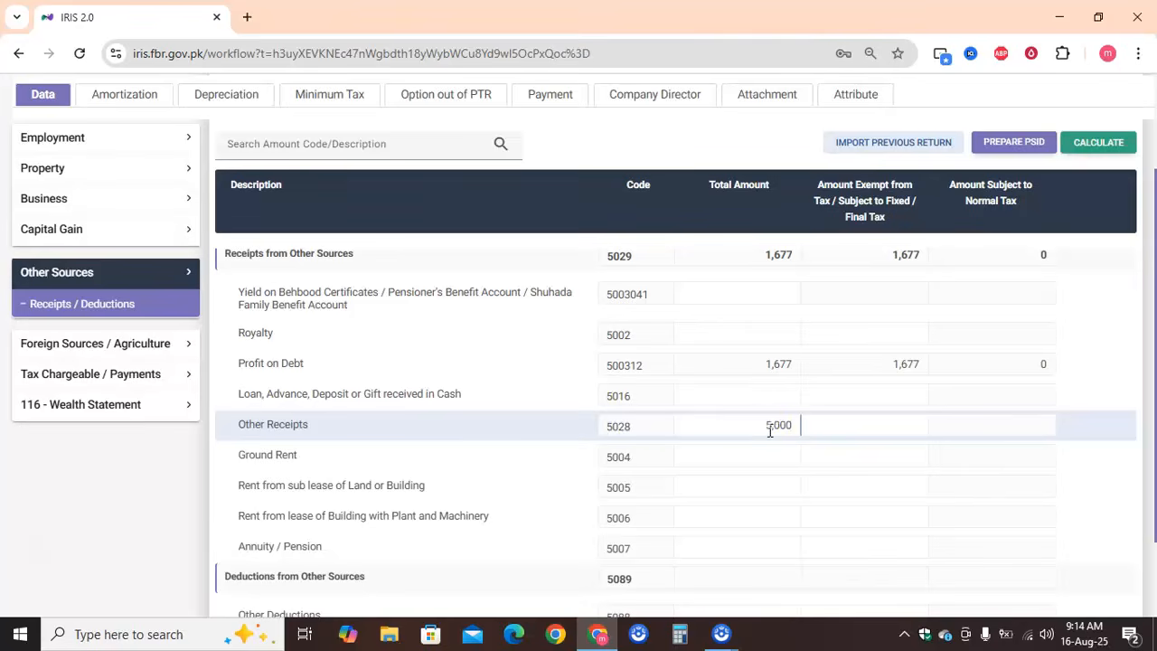
{"action": "left_click", "coordinate": [840, 422]}
{"action": "type", "text": "5,000"}
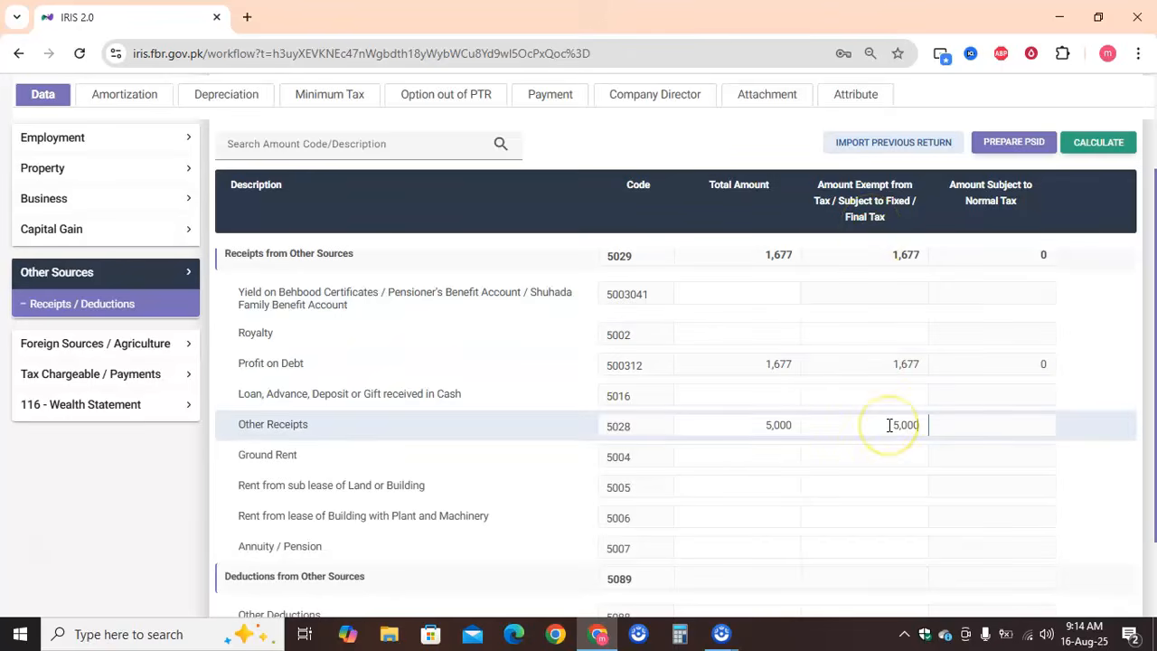
{"action": "left_click", "coordinate": [1101, 142]}
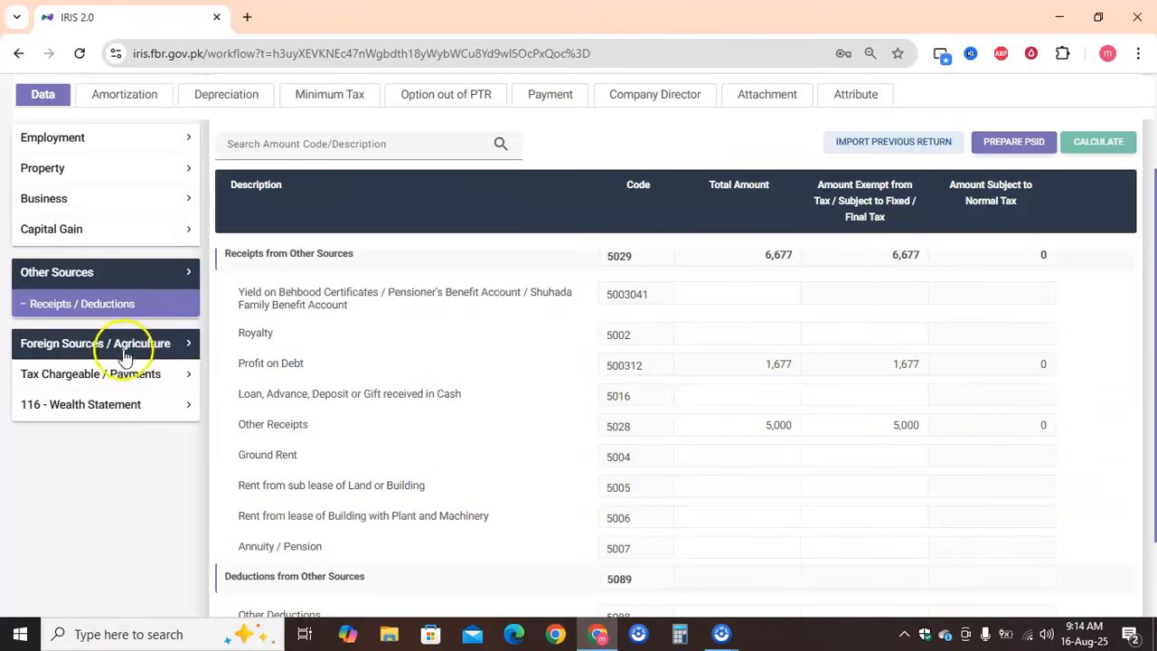
Open the Fixed / Final Tax section under Tax Chargeable / Payments and review its receipts and tax amounts
{"action": "left_click", "coordinate": [156, 383]}
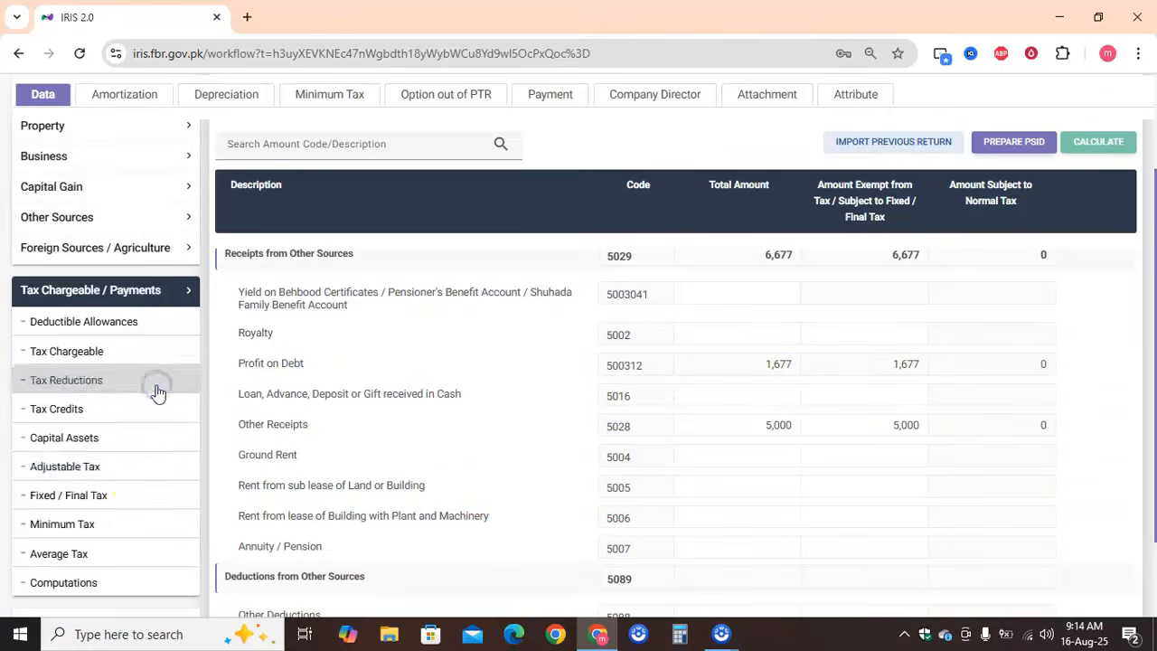
{"action": "left_click", "coordinate": [136, 495]}
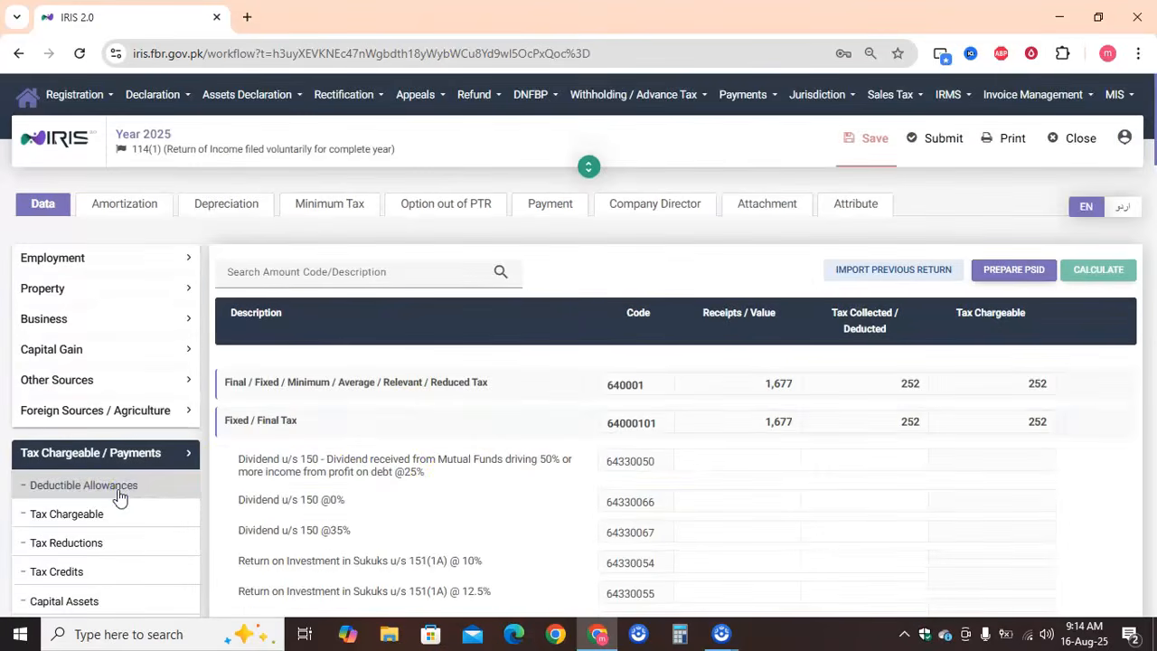
{"action": "scroll", "coordinate": [454, 489], "scroll_direction": "down", "scroll_amount": 2}
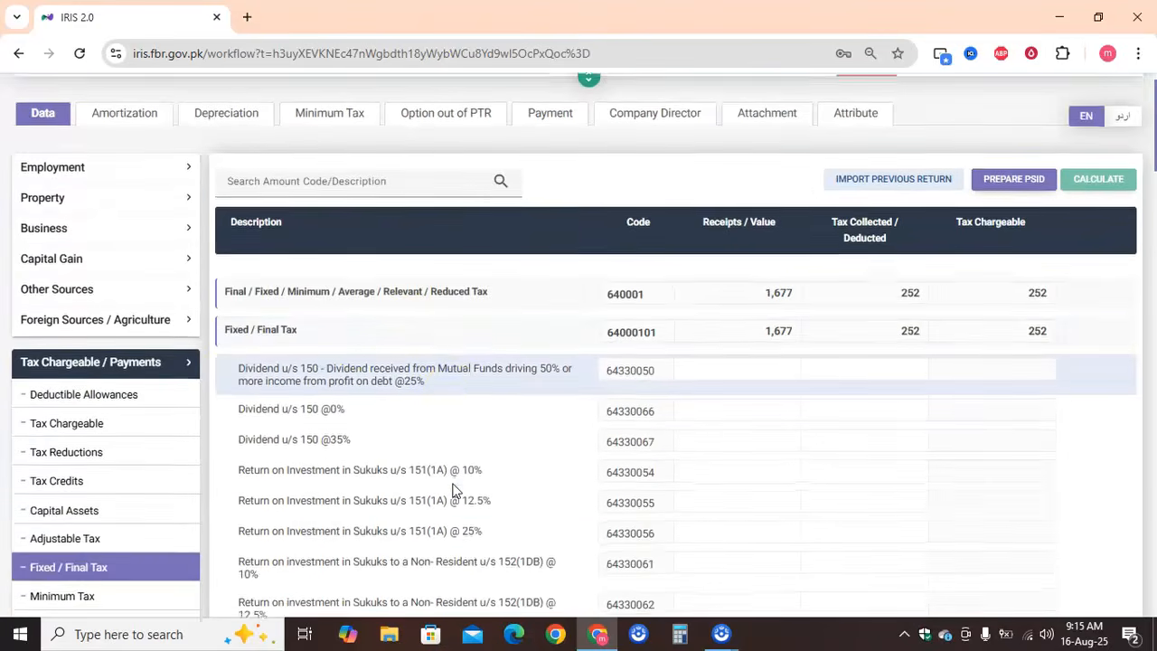
{"action": "left_click", "coordinate": [772, 383]}
{"action": "left_click", "coordinate": [779, 333]}
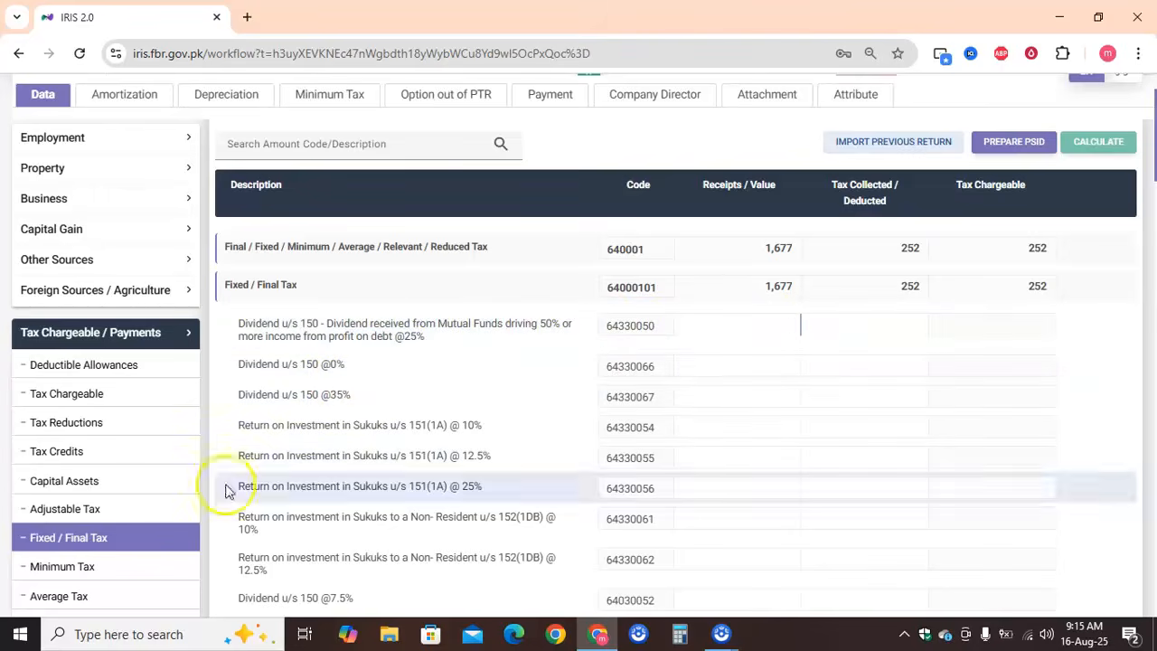
{"action": "left_click", "coordinate": [770, 321]}
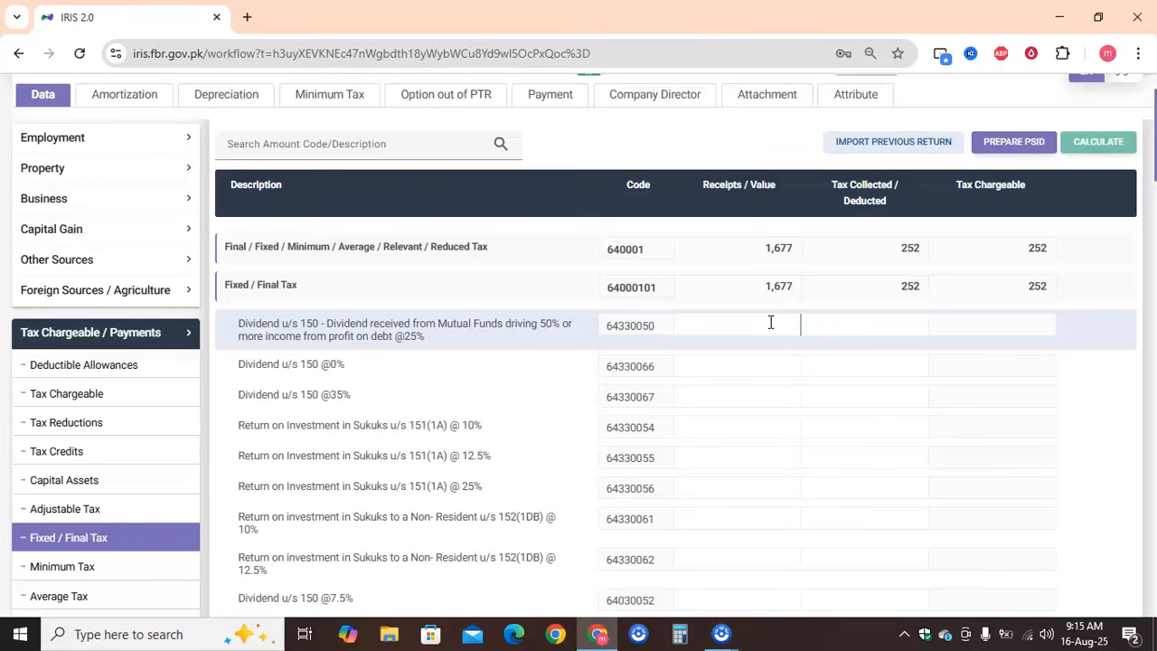
{"action": "type", "text": "5000"}
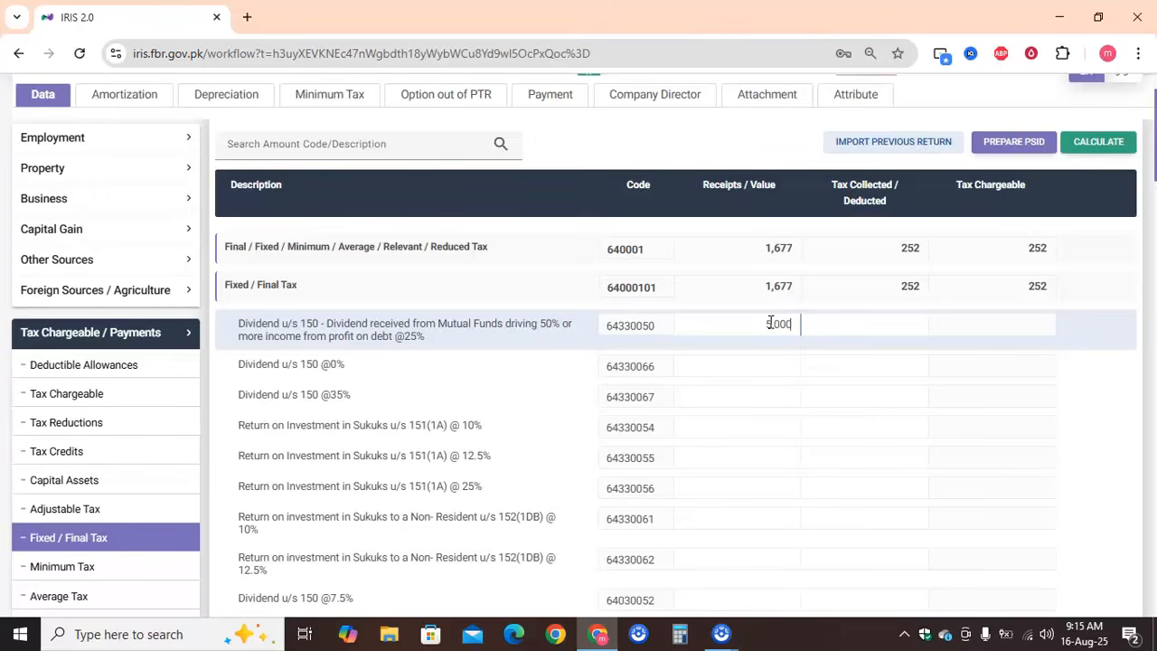
{"action": "left_click", "coordinate": [852, 326]}
{"action": "double_click", "coordinate": [767, 323]}
{"action": "type", "text": "1000"}
{"action": "left_click", "coordinate": [911, 325]}
{"action": "type", "text": "150"}
{"action": "left_click", "coordinate": [1110, 148]}
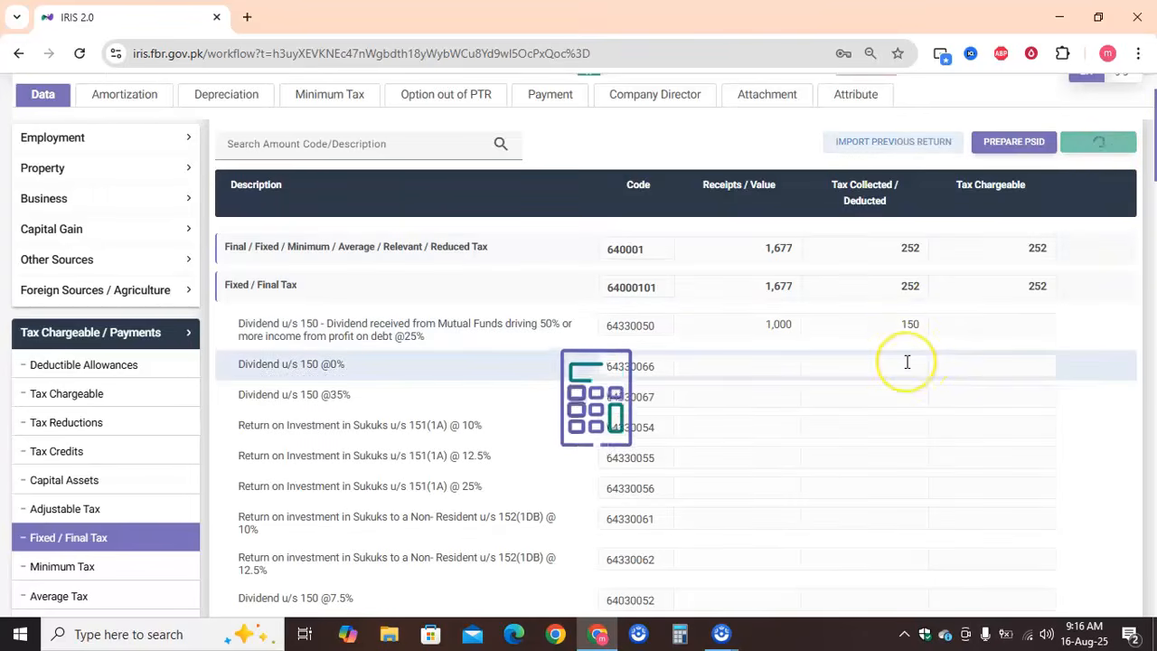
{"action": "double_click", "coordinate": [903, 327]}
{"action": "type", "text": "250"}
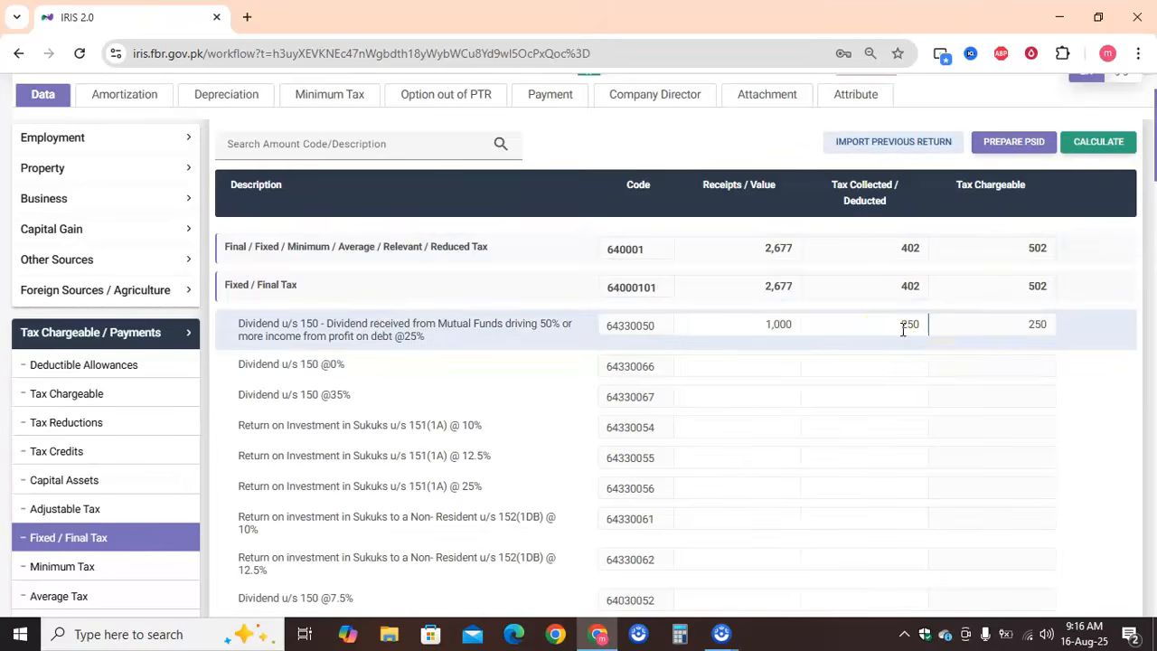
{"action": "left_click", "coordinate": [1098, 142]}
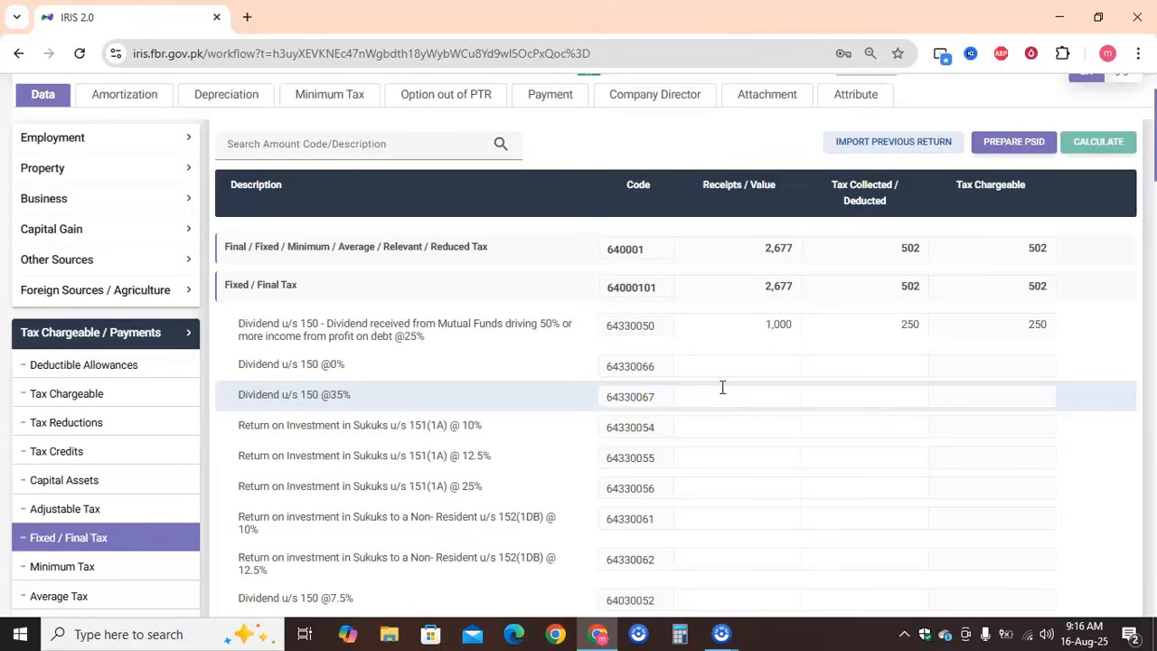
Enter 1,000 as receipts and 0 as tax collected for Dividend u/s 150 @0%, and recalculate
{"action": "left_click", "coordinate": [755, 366]}
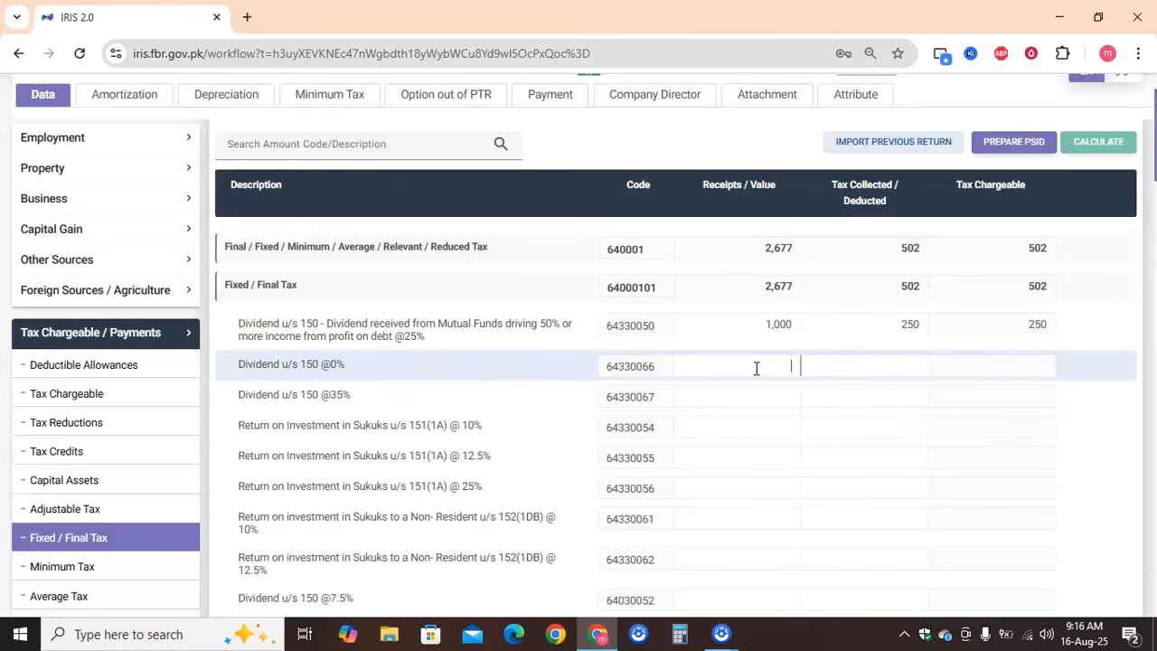
{"action": "type", "text": "10"}
{"action": "left_click", "coordinate": [832, 364]}
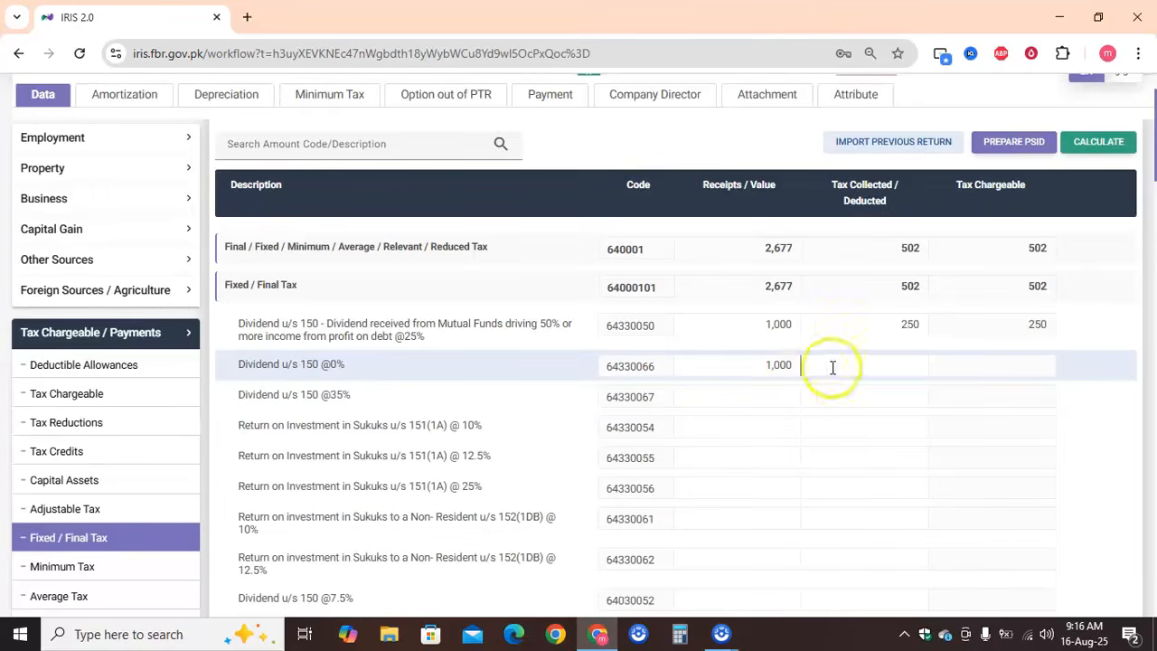
{"action": "left_click", "coordinate": [903, 362]}
{"action": "type", "text": "0"}
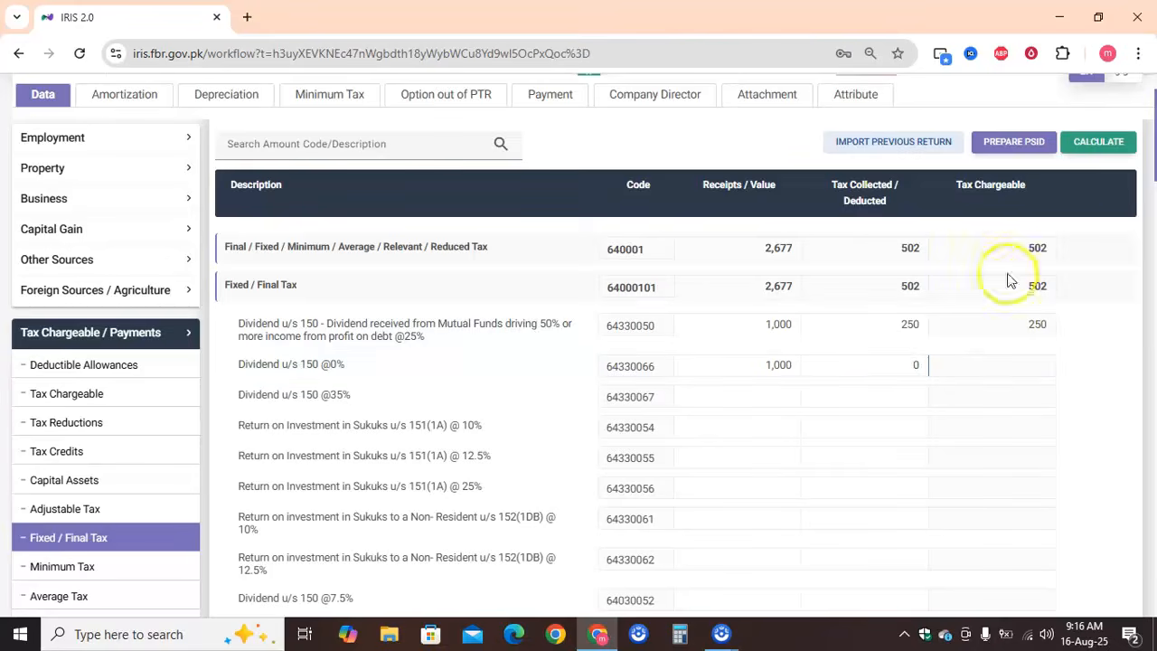
{"action": "left_click", "coordinate": [1109, 142]}
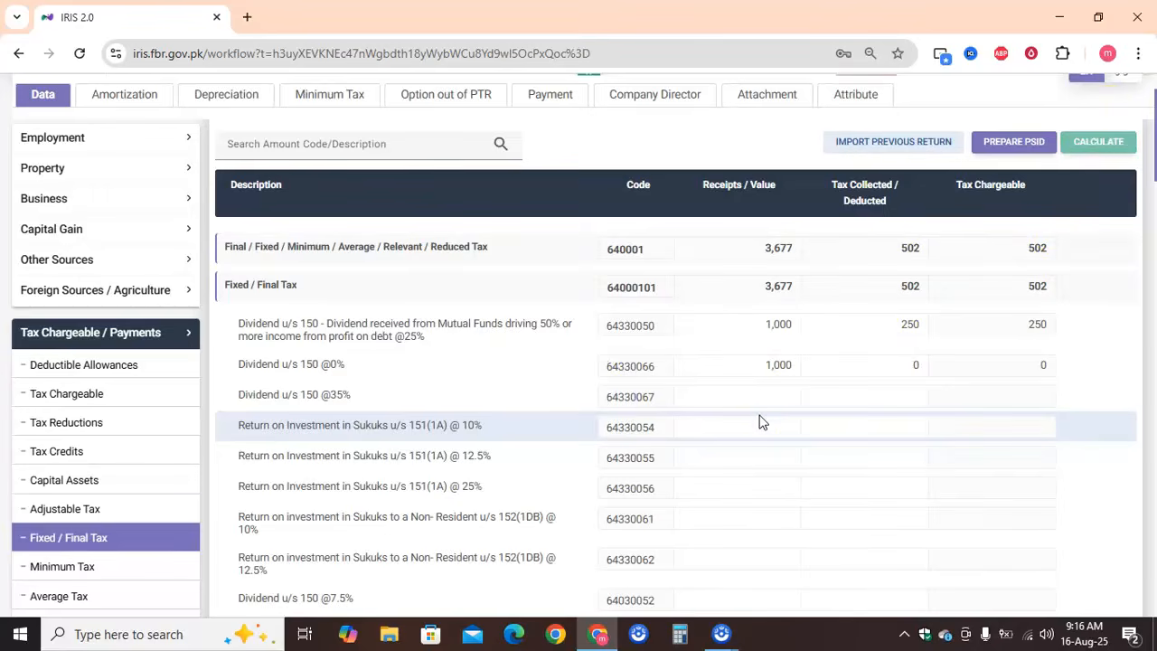
Enter 1,000 as receipts and 75 as tax collected for Dividend u/s 150 @7.5%, and recalculate
{"action": "scroll", "coordinate": [759, 422], "scroll_direction": "down", "scroll_amount": 2}
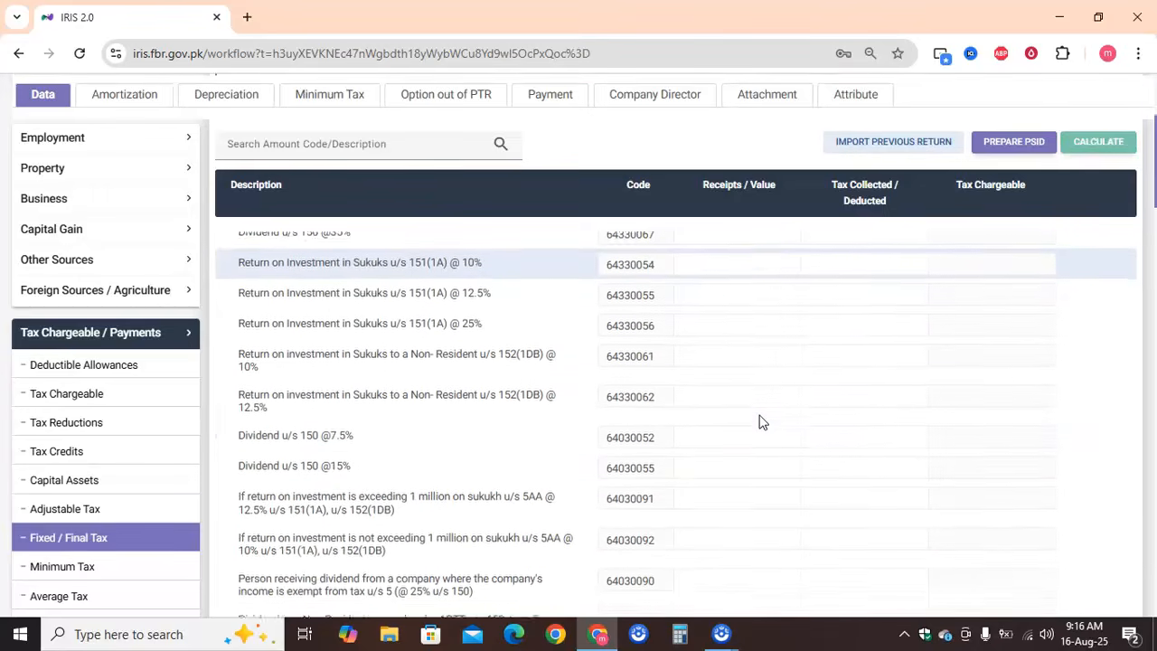
{"action": "left_click", "coordinate": [739, 419]}
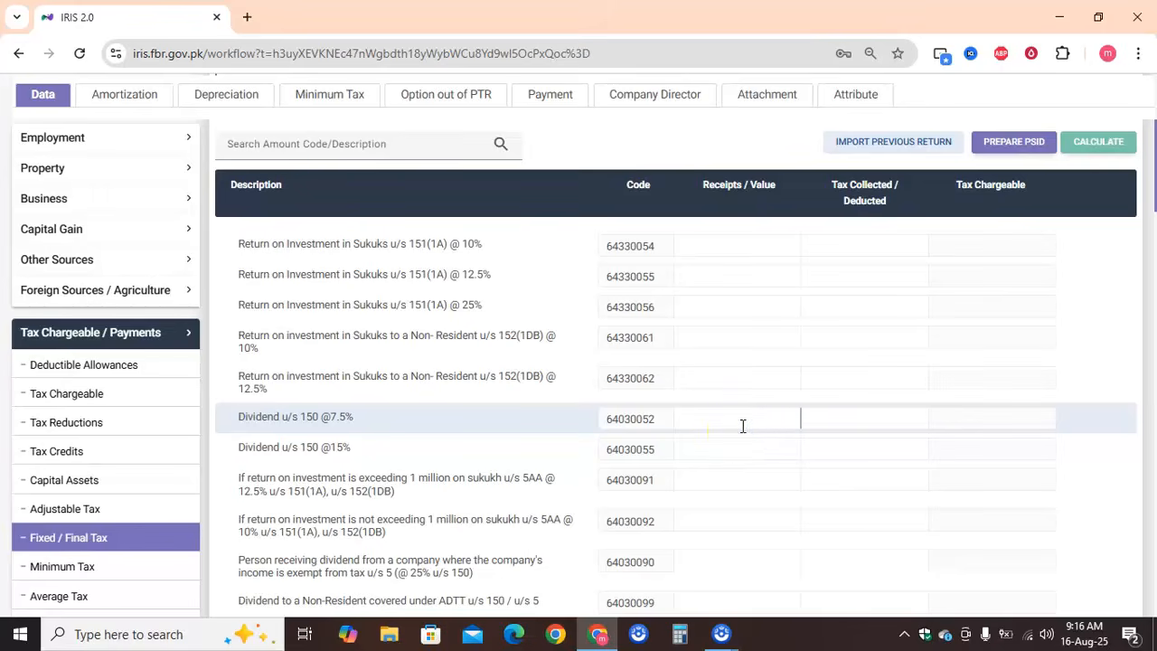
{"action": "type", "text": "1,000"}
{"action": "left_click", "coordinate": [867, 418]}
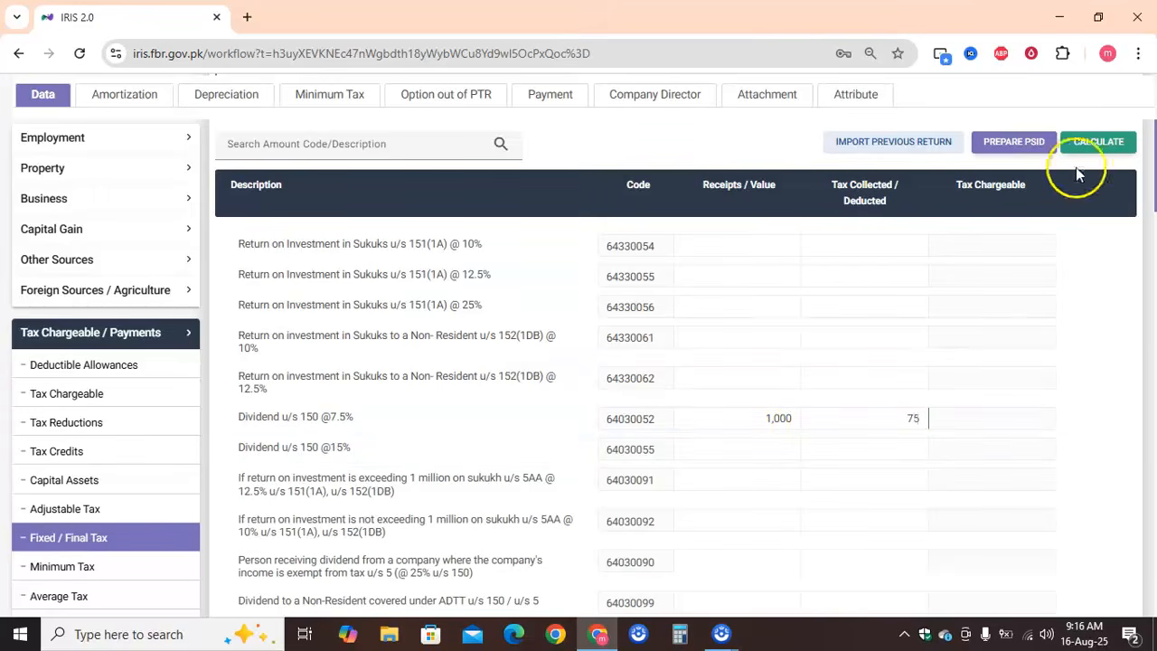
{"action": "left_click", "coordinate": [1100, 142]}
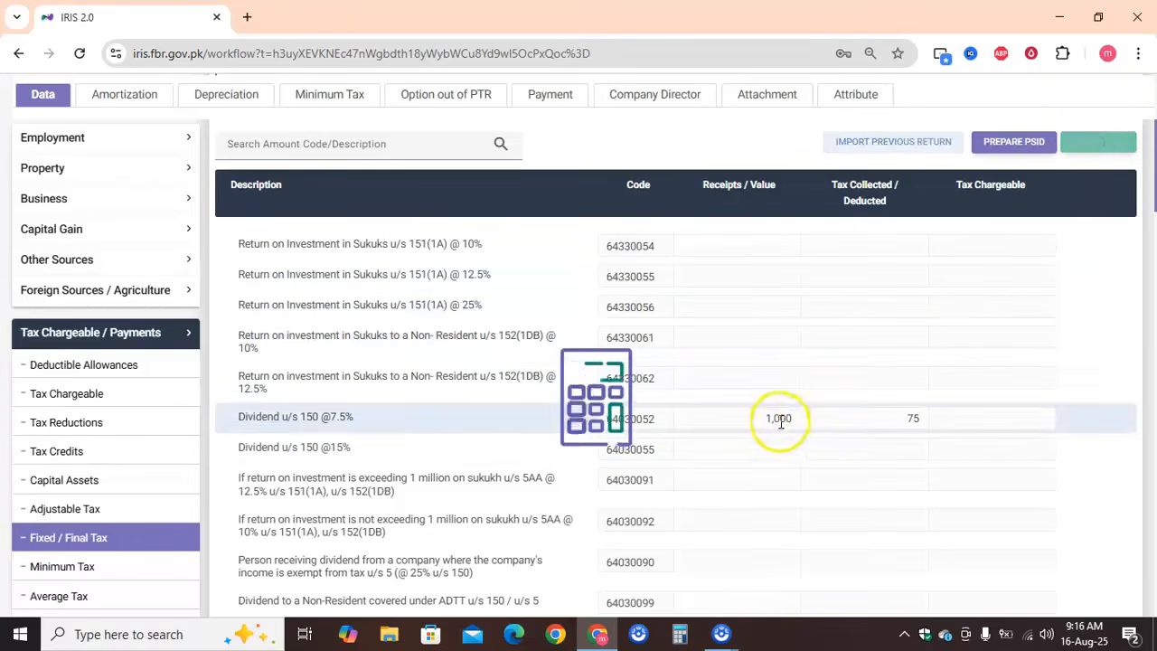
{"action": "left_click", "coordinate": [770, 449]}
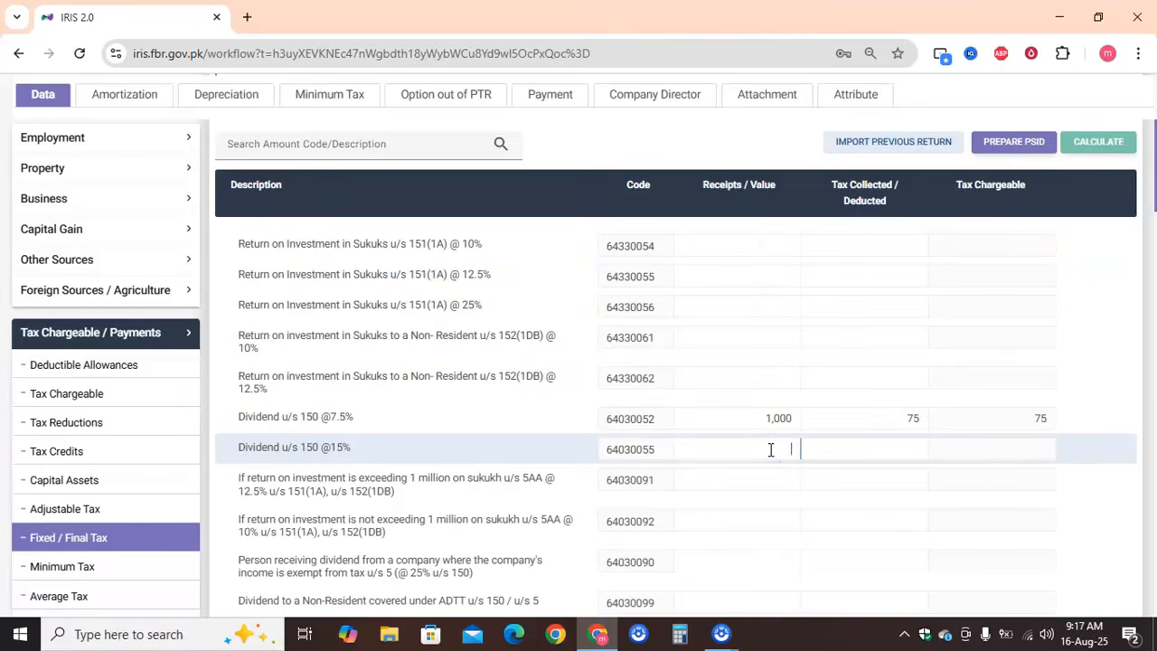
{"action": "type", "text": "1000"}
{"action": "left_click", "coordinate": [892, 447]}
{"action": "type", "text": "150"}
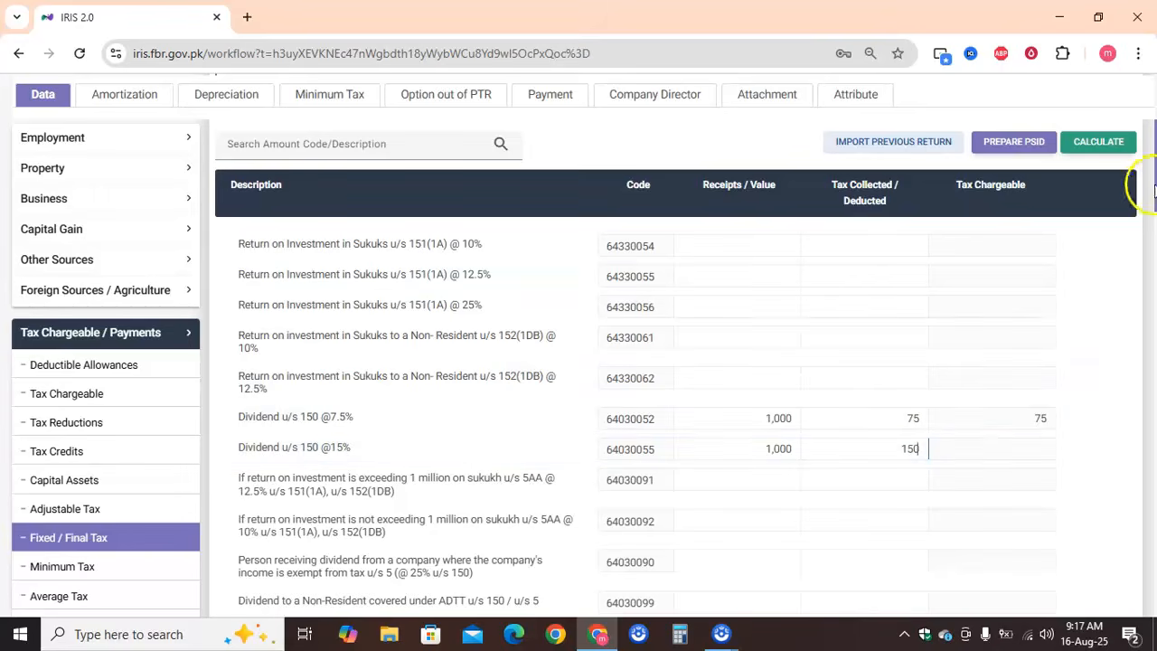
{"action": "left_click", "coordinate": [1102, 141]}
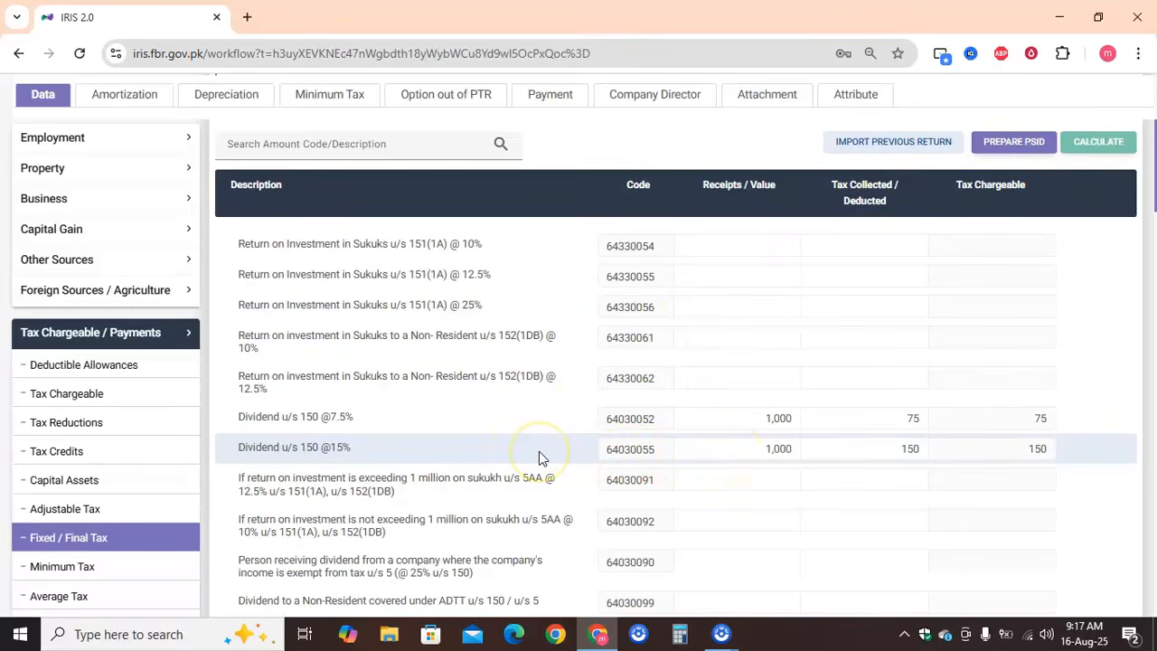
{"action": "scroll", "coordinate": [538, 451], "scroll_direction": "down", "scroll_amount": 2}
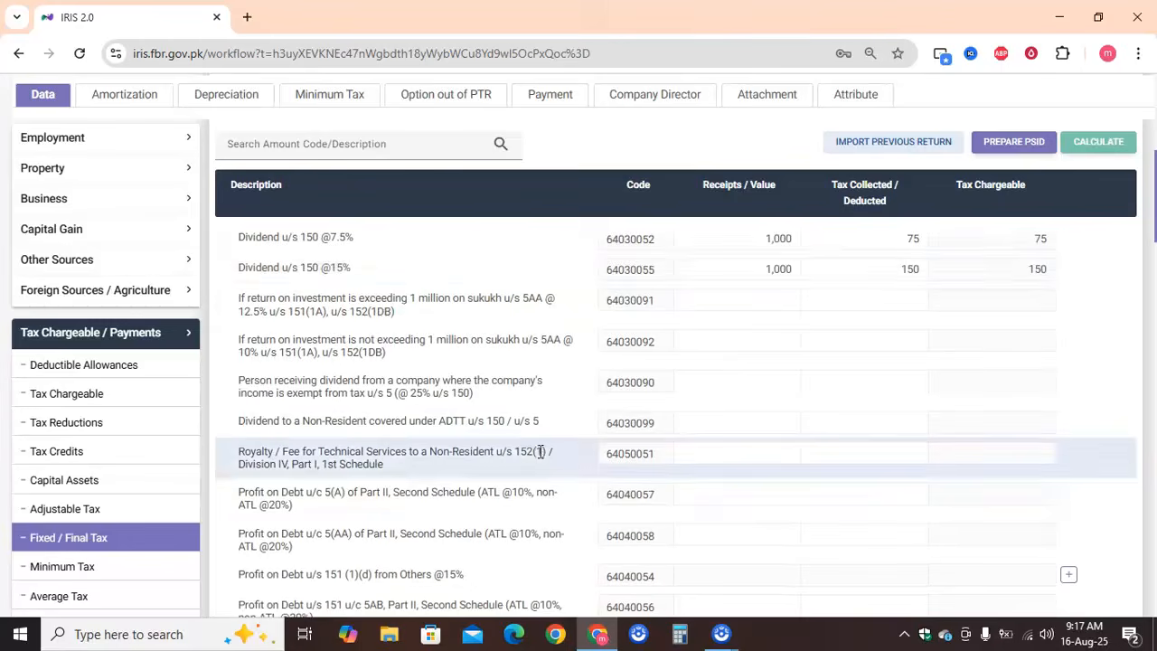
{"action": "scroll", "coordinate": [539, 451], "scroll_direction": "down", "scroll_amount": 4}
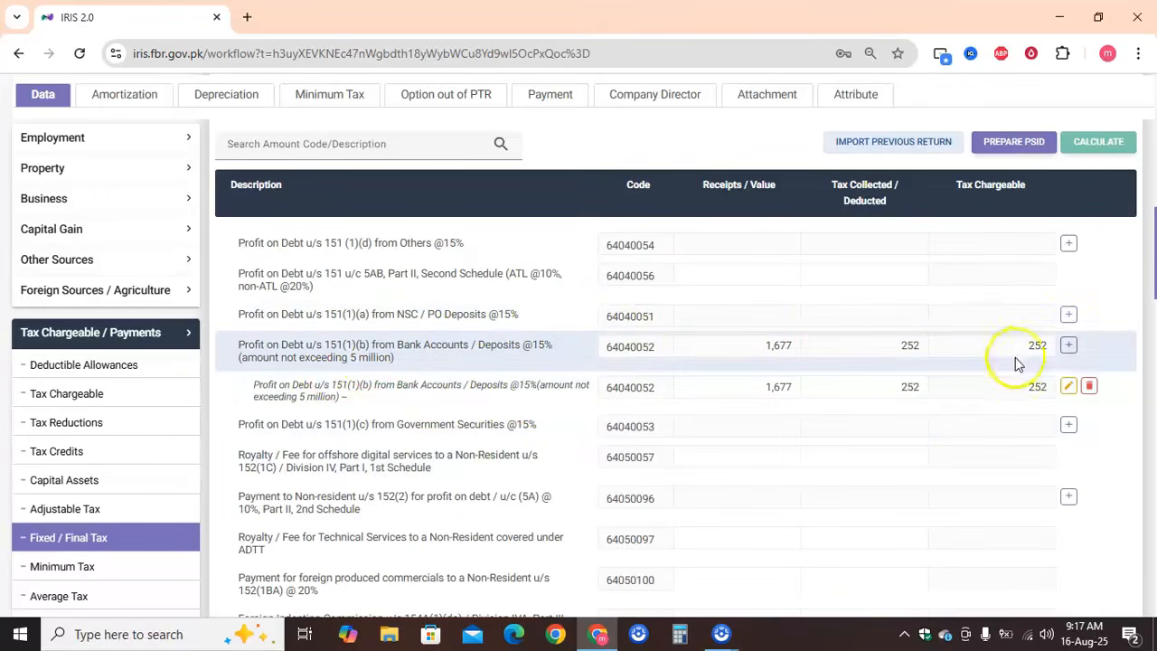
{"action": "left_click", "coordinate": [1068, 347]}
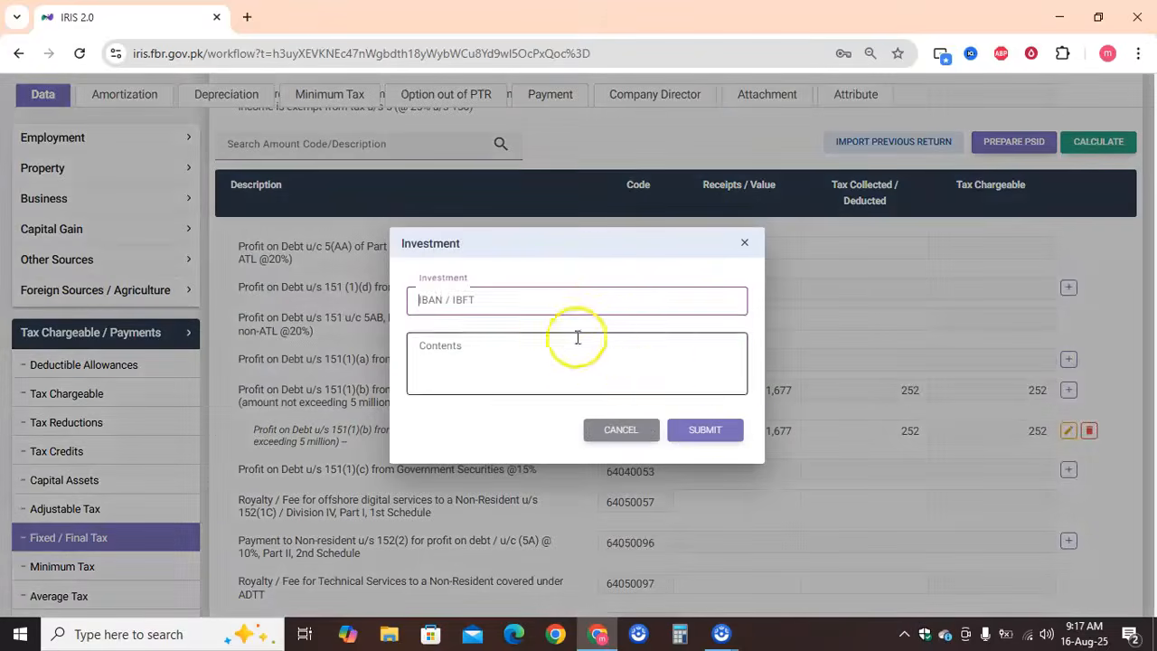
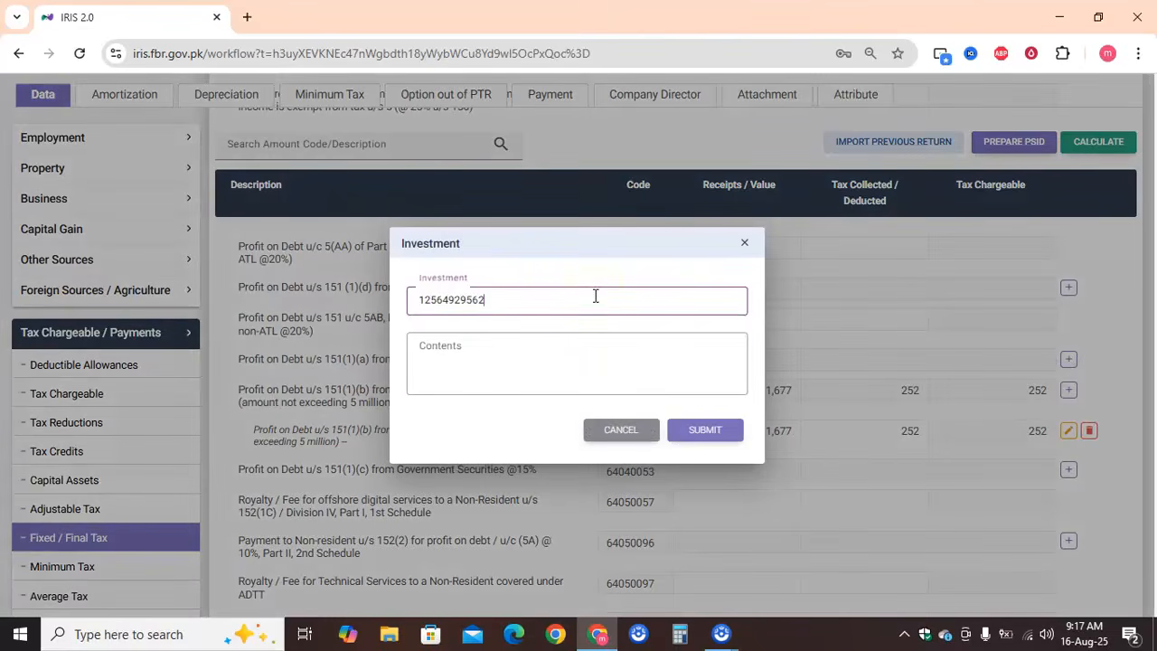
{"action": "left_click", "coordinate": [560, 343]}
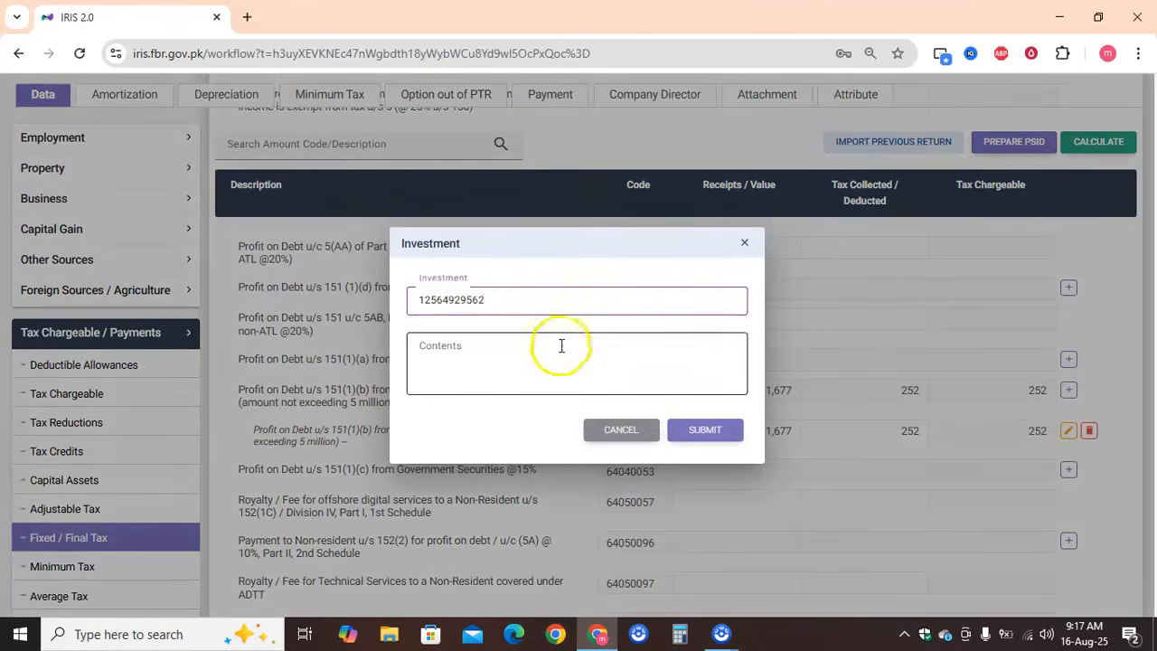
{"action": "left_click", "coordinate": [497, 361]}
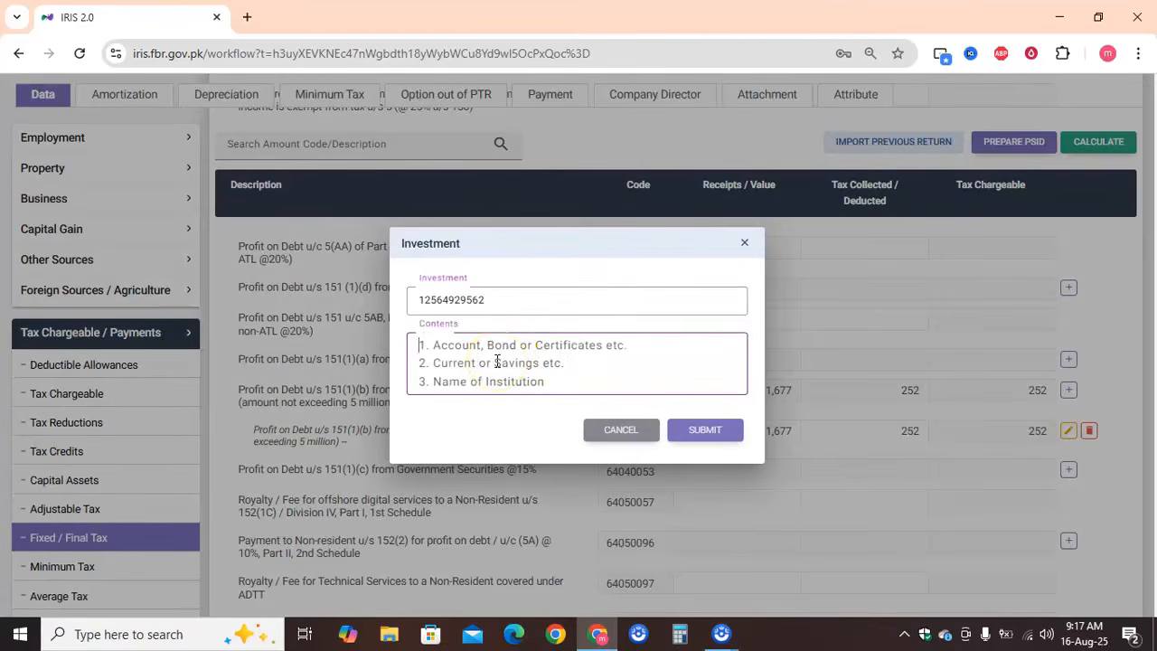
{"action": "left_click", "coordinate": [483, 365]}
{"action": "left_click", "coordinate": [472, 370]}
{"action": "left_click", "coordinate": [620, 429]}
{"action": "scroll", "coordinate": [839, 386], "scroll_direction": "down", "scroll_amount": 1}
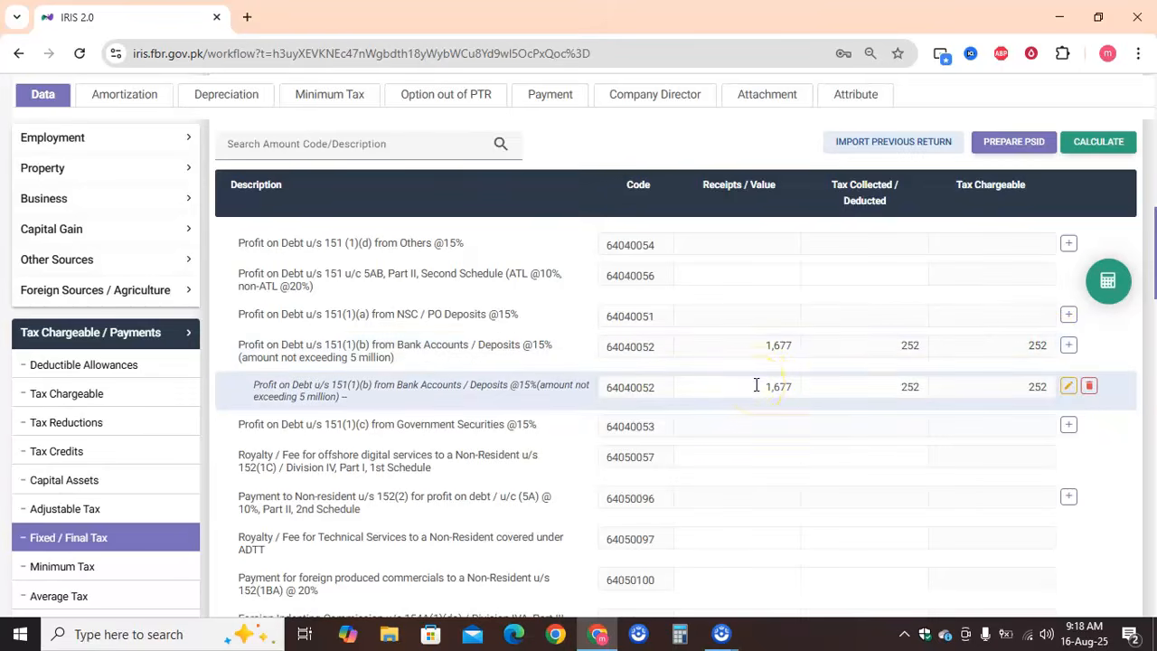
{"action": "left_click", "coordinate": [881, 390]}
{"action": "left_click", "coordinate": [1111, 280]}
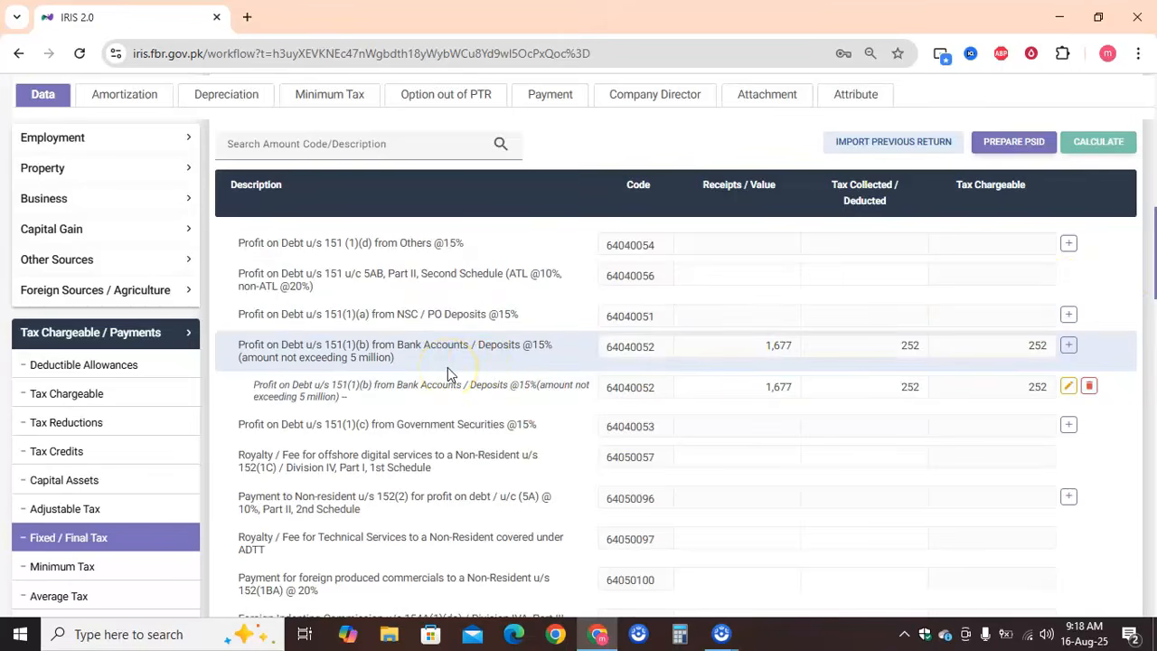
Review the remaining Fixed / Final Tax rows, including capital gains on immovable property by holding period and capital gains on securities and mutual funds
{"action": "scroll", "coordinate": [447, 366], "scroll_direction": "down", "scroll_amount": 3}
{"action": "scroll", "coordinate": [447, 367], "scroll_direction": "down", "scroll_amount": 3}
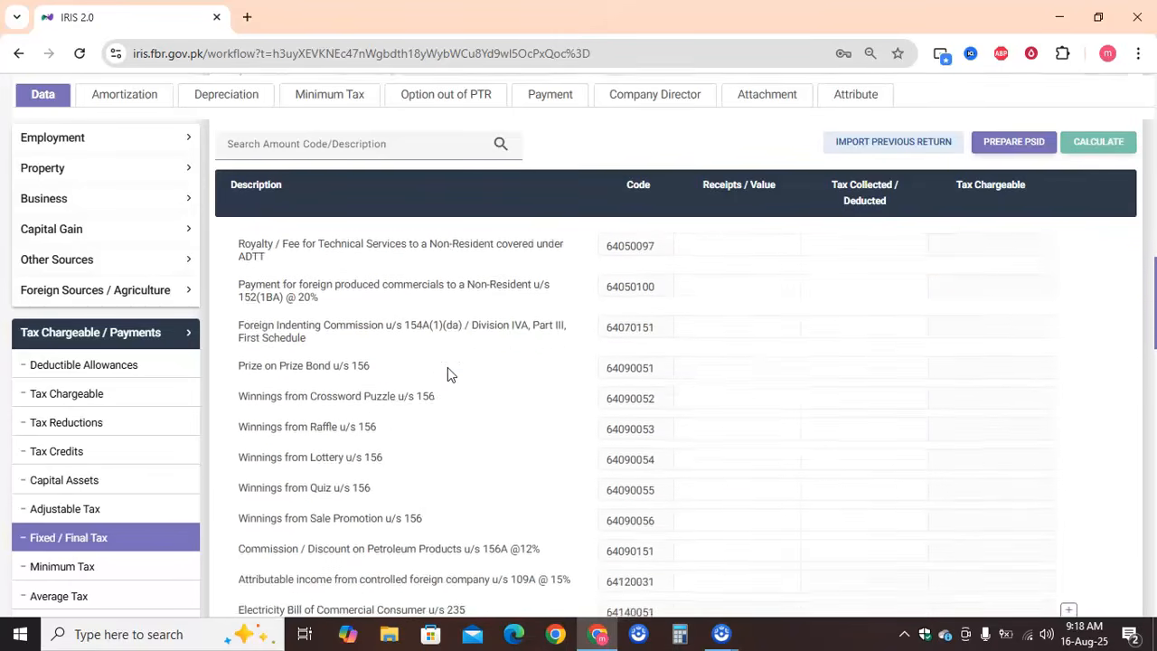
{"action": "scroll", "coordinate": [447, 366], "scroll_direction": "down", "scroll_amount": 1}
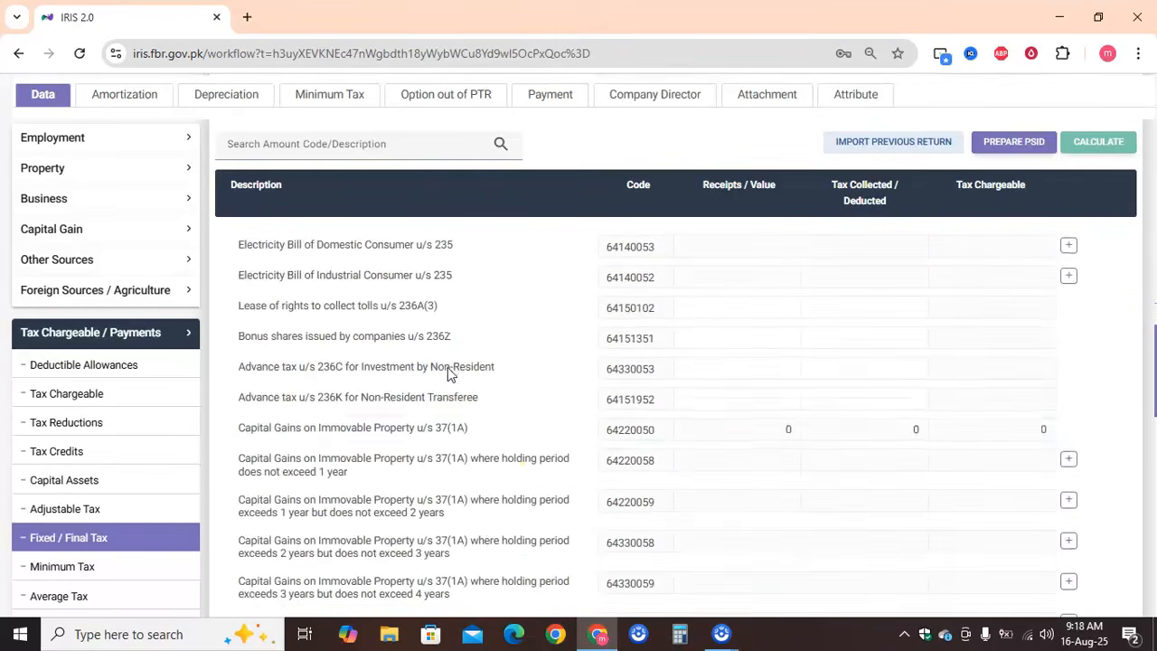
{"action": "scroll", "coordinate": [504, 443], "scroll_direction": "down", "scroll_amount": 1}
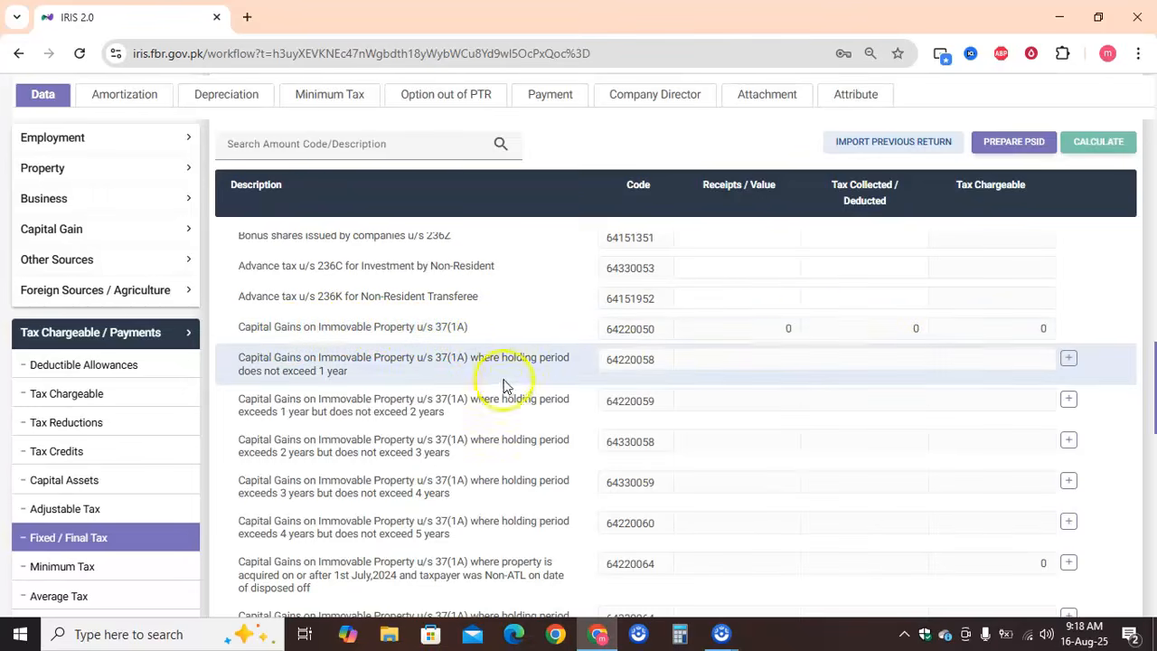
{"action": "scroll", "coordinate": [505, 452], "scroll_direction": "down", "scroll_amount": 1}
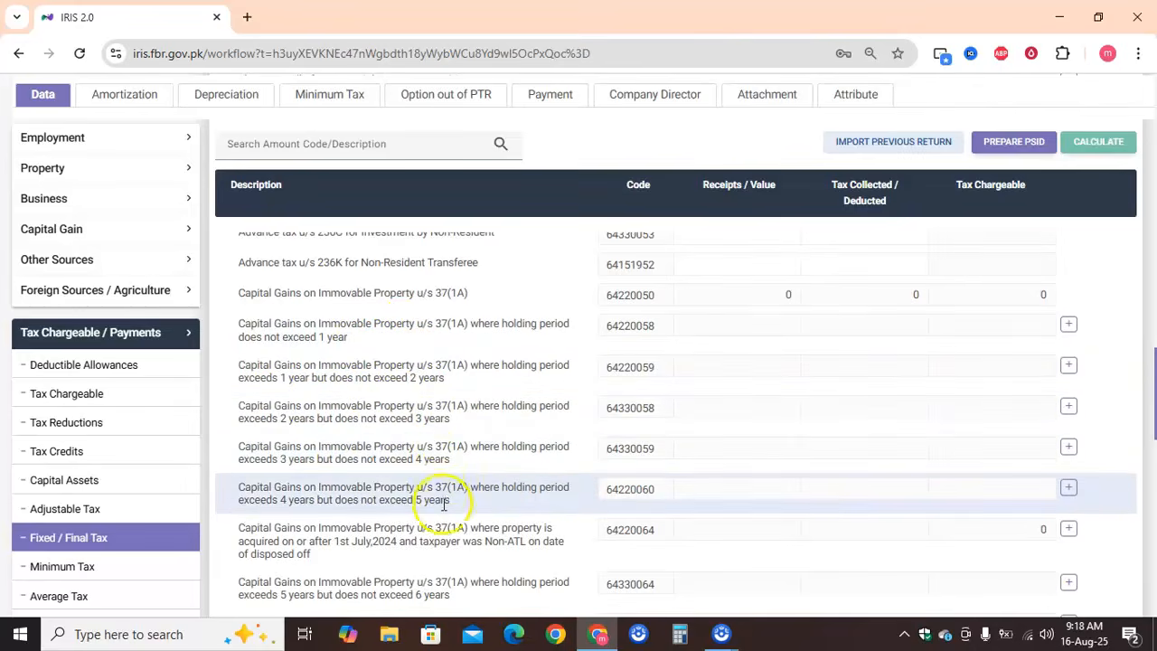
{"action": "scroll", "coordinate": [444, 518], "scroll_direction": "down", "scroll_amount": 1}
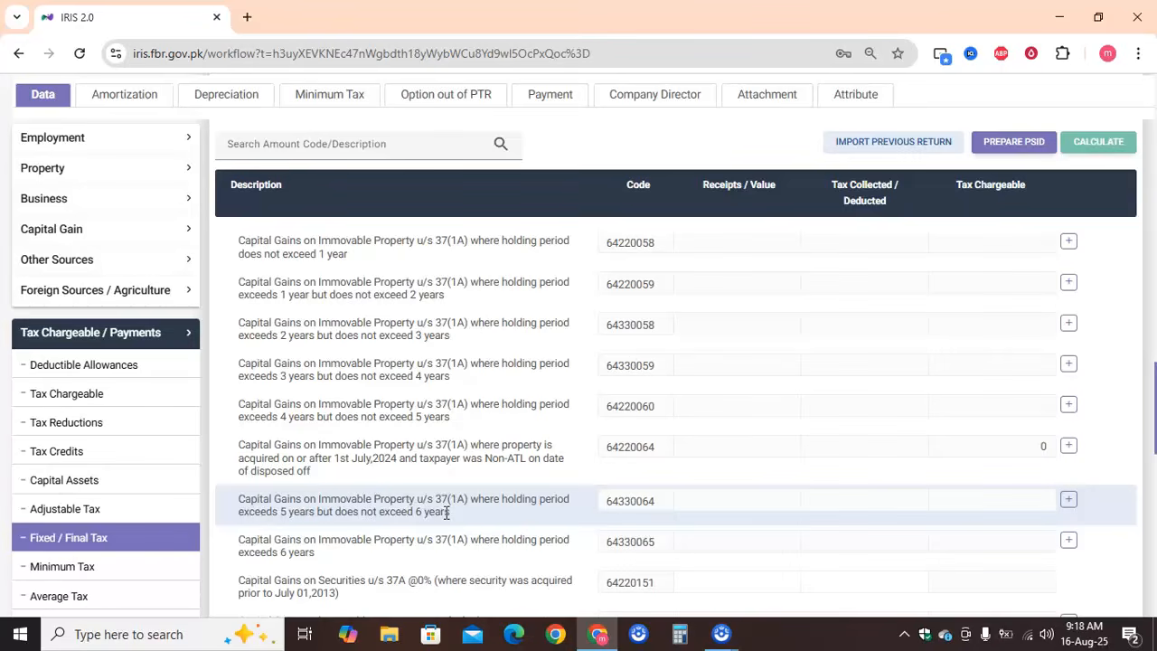
{"action": "scroll", "coordinate": [445, 511], "scroll_direction": "down", "scroll_amount": 3}
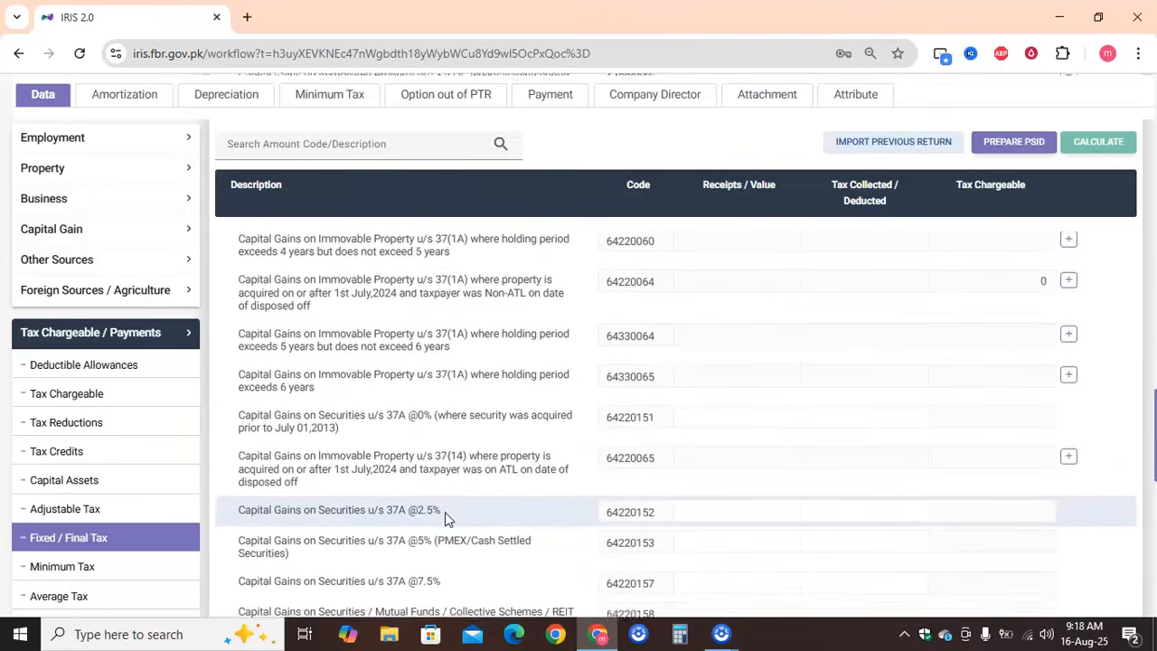
{"action": "scroll", "coordinate": [444, 513], "scroll_direction": "down", "scroll_amount": 1}
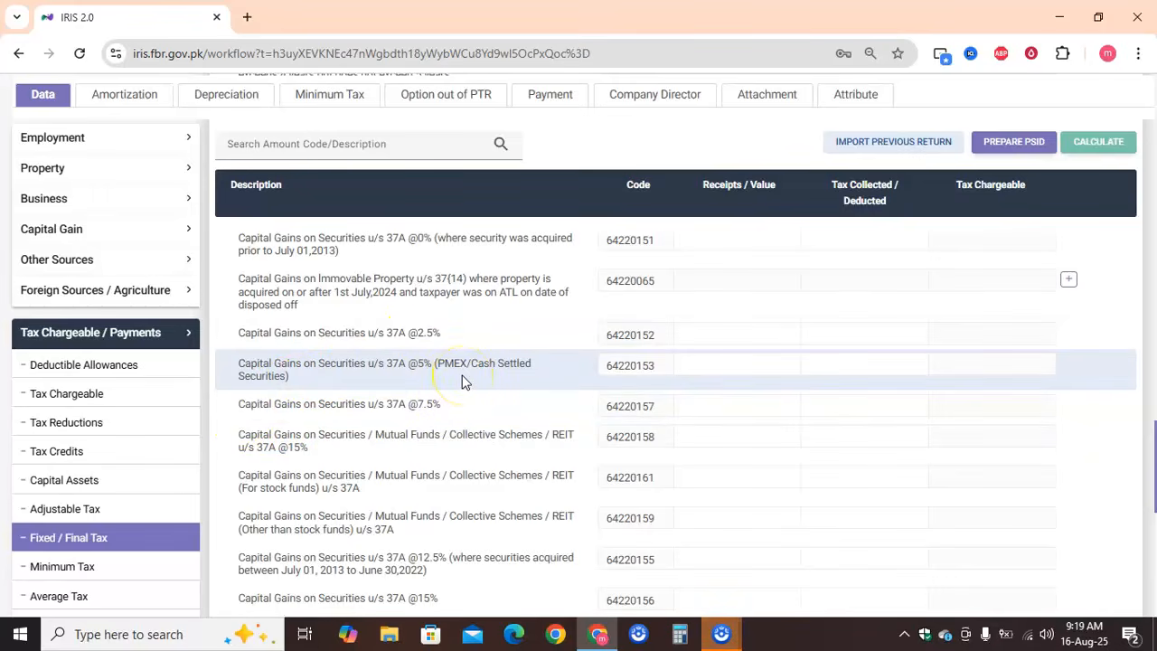
{"action": "scroll", "coordinate": [440, 419], "scroll_direction": "down", "scroll_amount": 1}
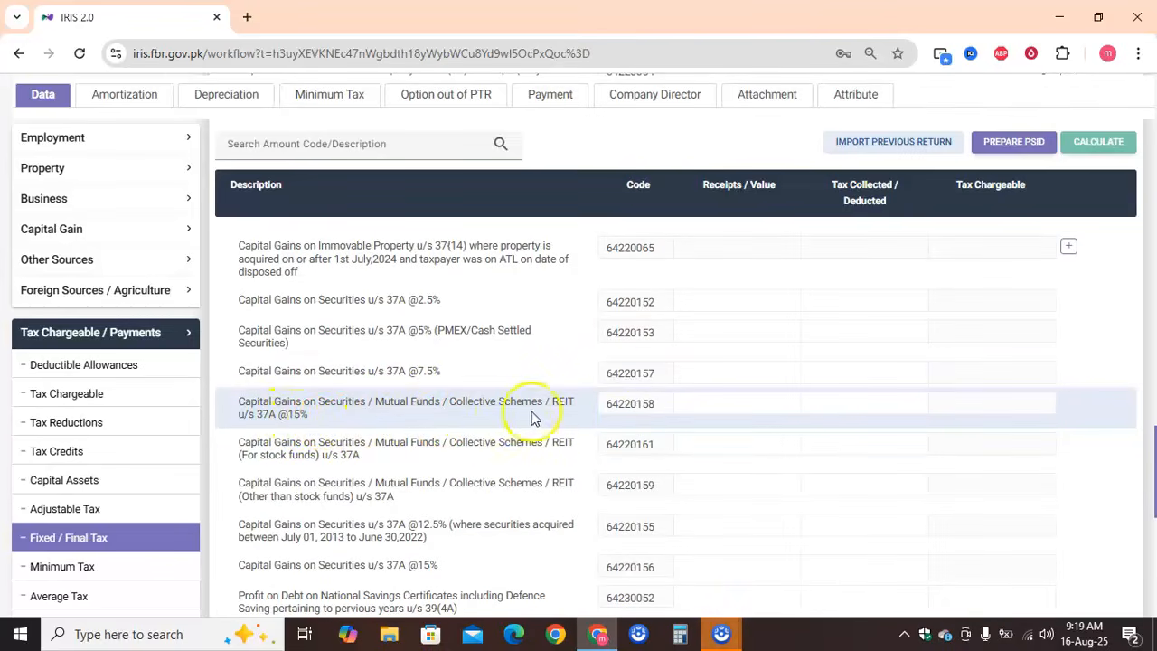
{"action": "left_click", "coordinate": [704, 402]}
{"action": "type", "text": "10"}
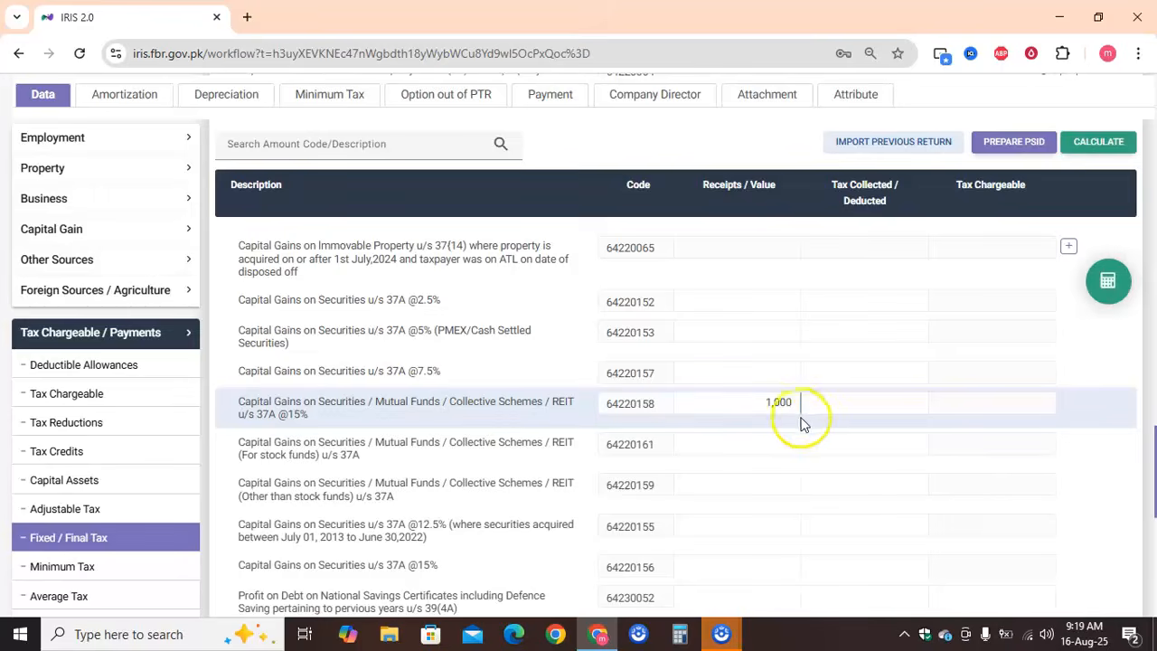
{"action": "left_click", "coordinate": [850, 404]}
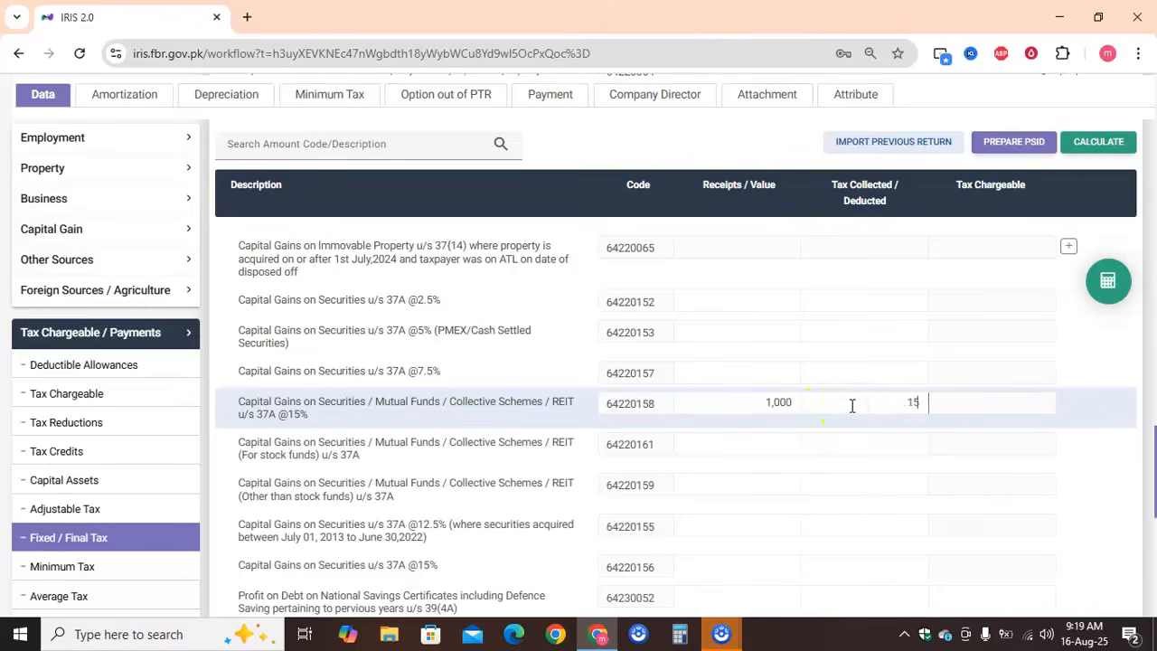
{"action": "left_click", "coordinate": [1106, 280]}
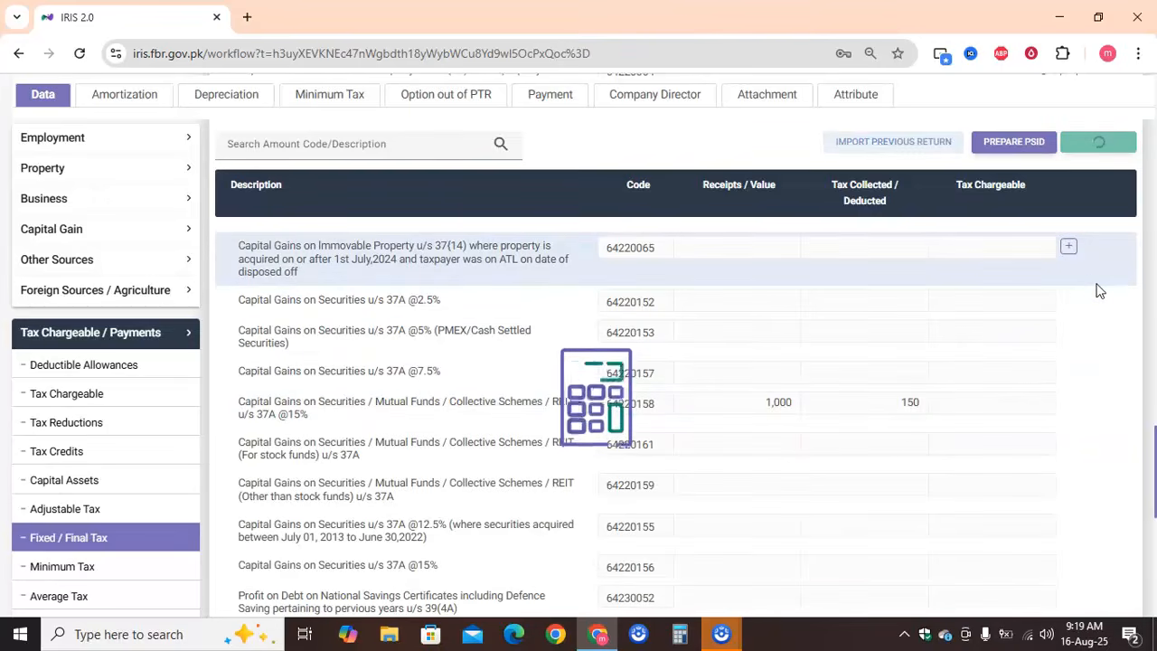
{"action": "left_click", "coordinate": [1100, 399]}
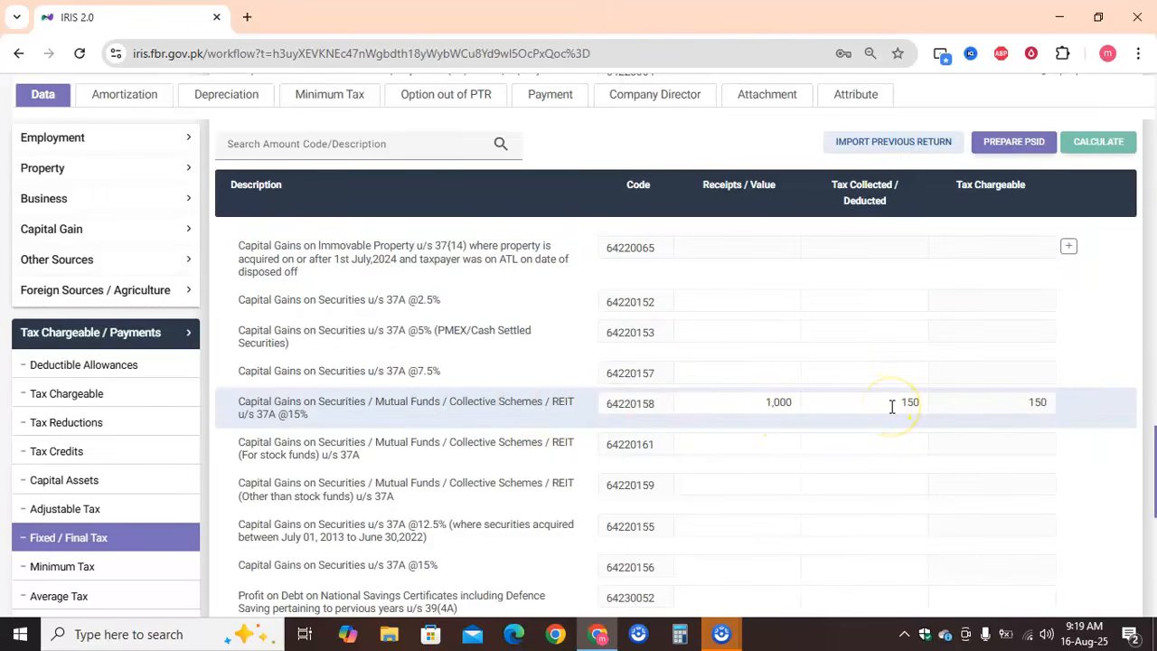
Set Gains / (Loss) from Capital Assets to a total amount of 1,000 with 1,000 exempt / subject to fixed tax, and recalculate
{"action": "left_click", "coordinate": [130, 233]}
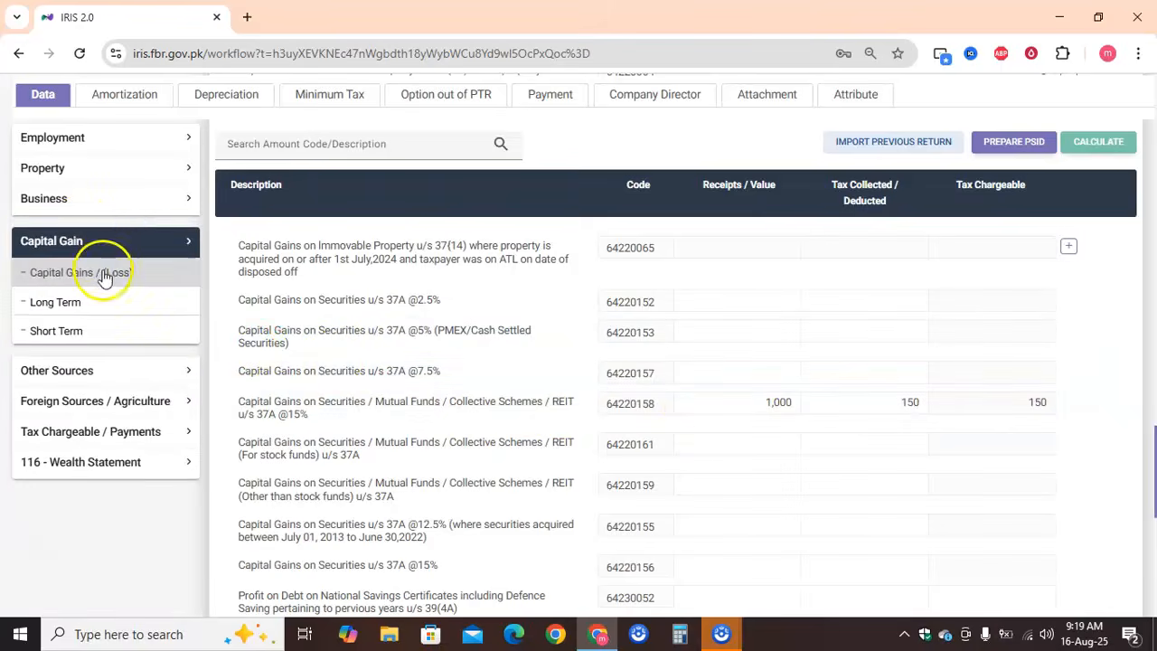
{"action": "left_click", "coordinate": [103, 269]}
{"action": "left_click", "coordinate": [774, 399]}
{"action": "type", "text": "1"}
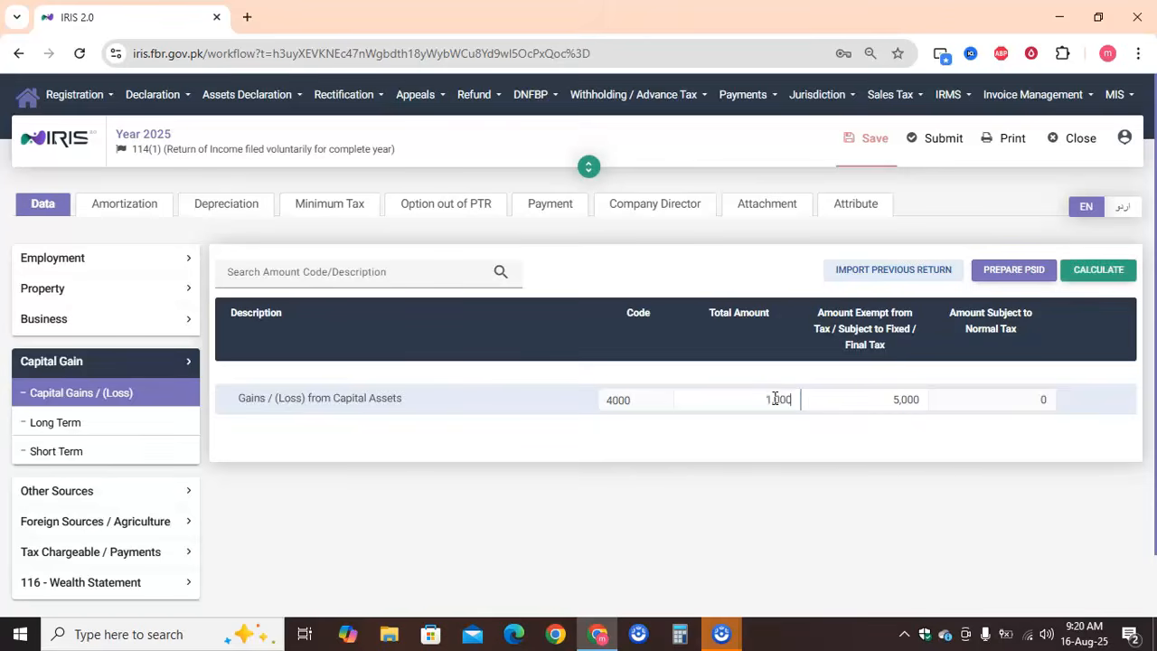
{"action": "left_click", "coordinate": [890, 405]}
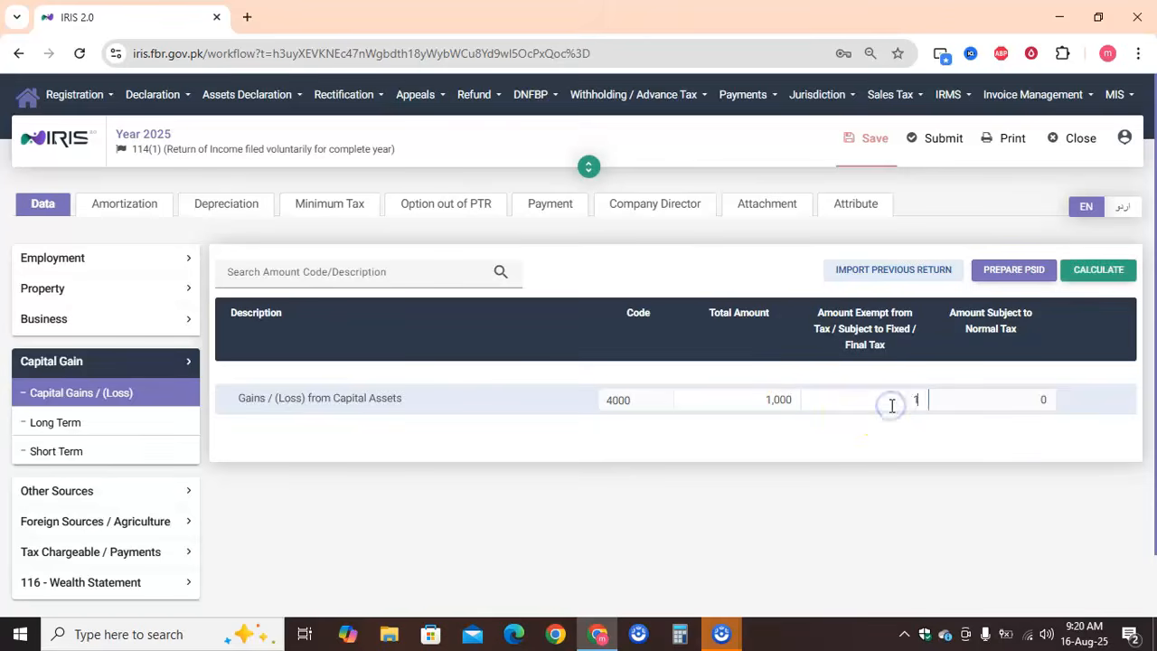
{"action": "left_click", "coordinate": [1077, 294]}
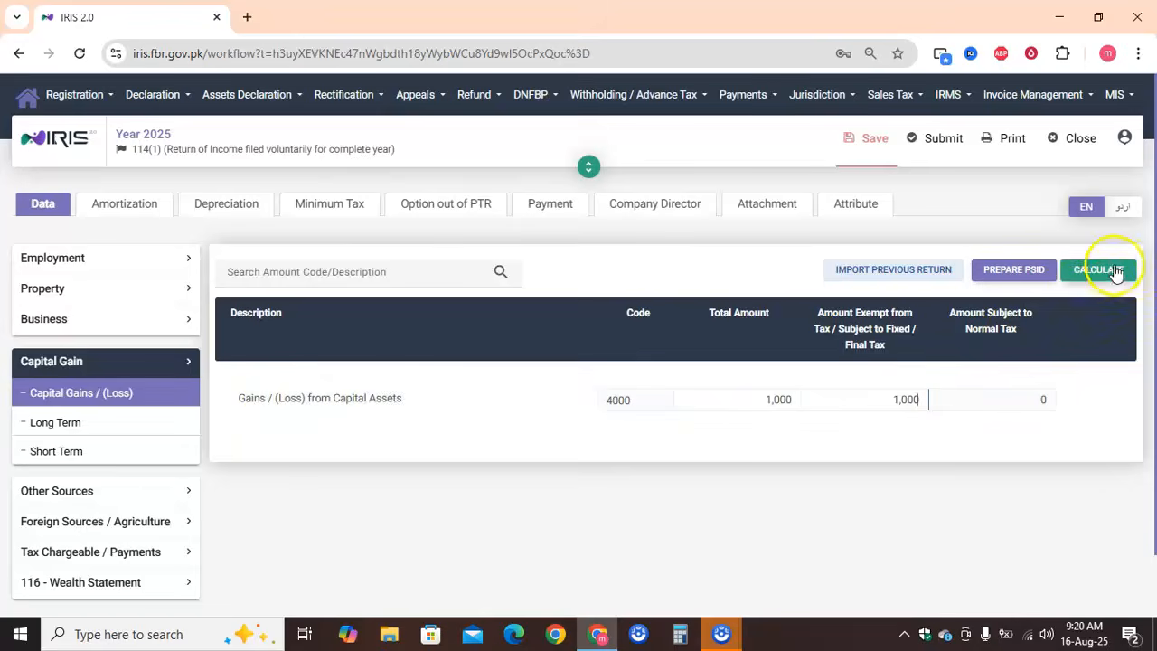
{"action": "left_click", "coordinate": [1116, 271]}
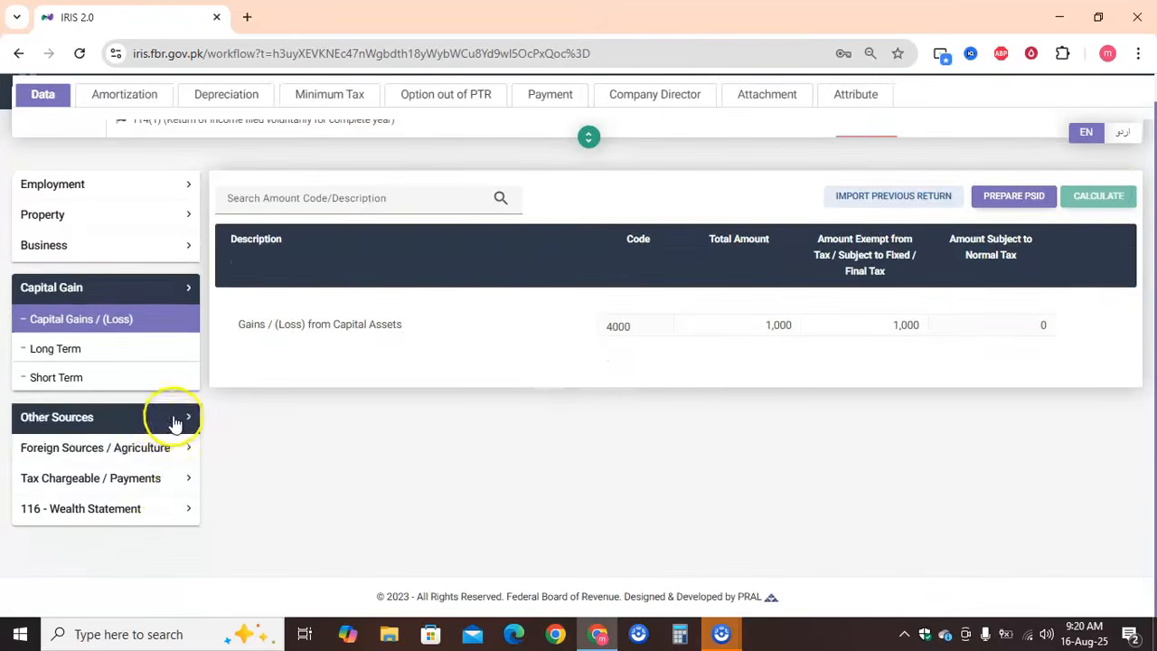
Reopen the Fixed / Final Tax section and review the Dividend u/s 150 entries at the 25%, 0%, 7.5% and 15% rates
{"action": "left_click", "coordinate": [161, 477]}
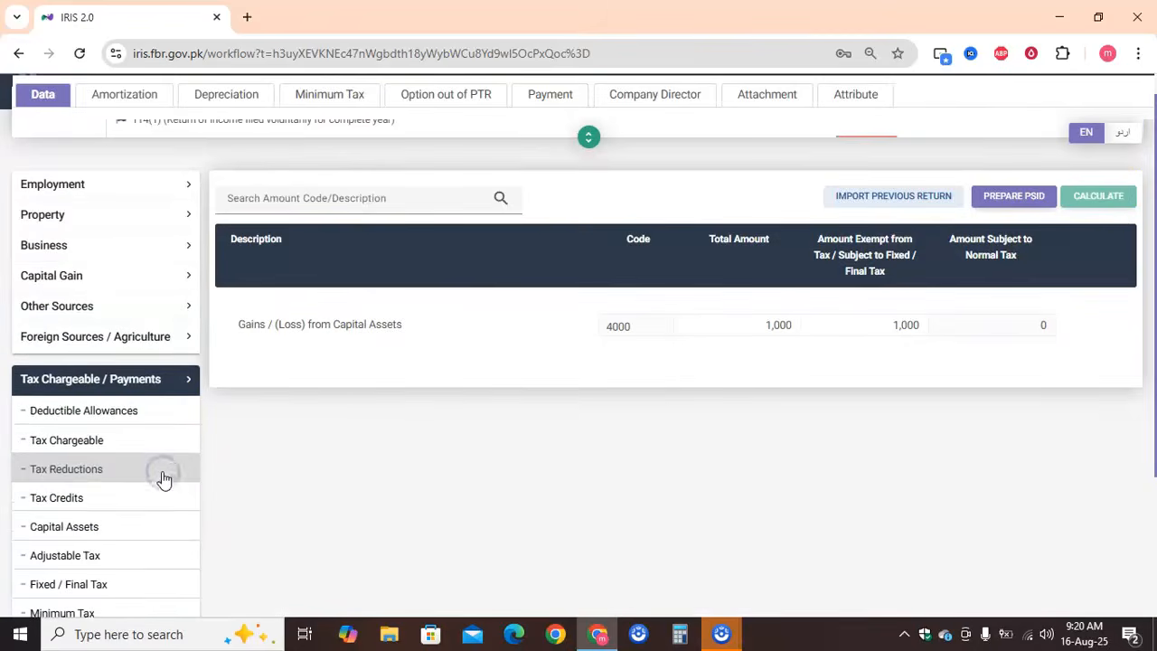
{"action": "scroll", "coordinate": [163, 480], "scroll_direction": "down", "scroll_amount": 1}
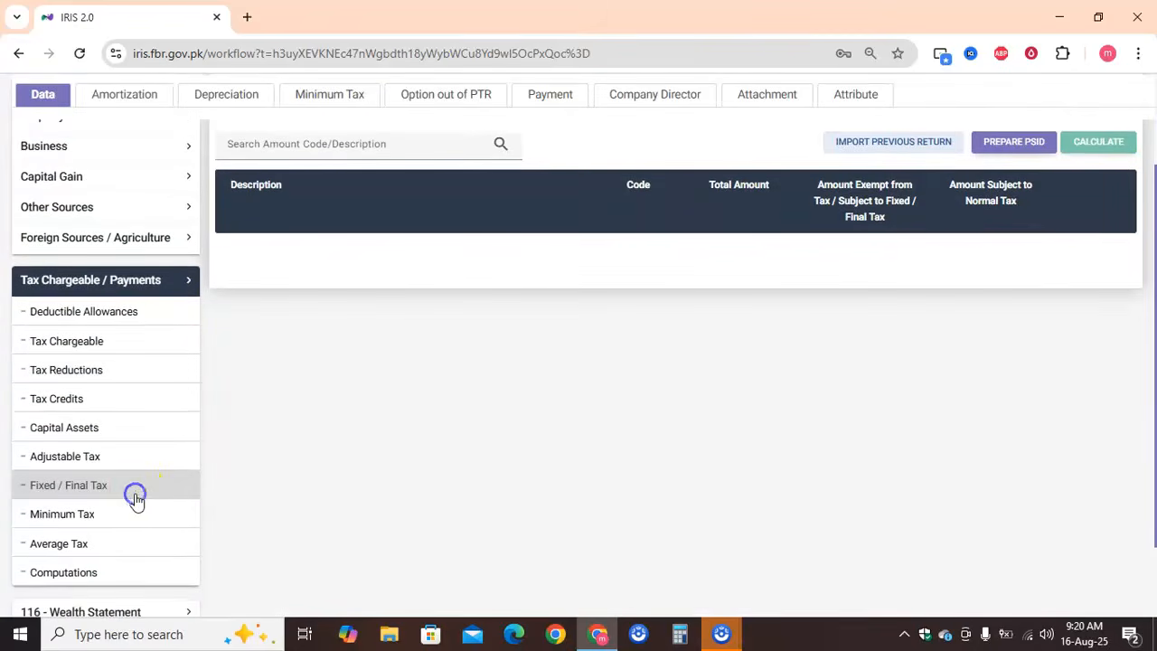
{"action": "left_click", "coordinate": [135, 497]}
{"action": "scroll", "coordinate": [455, 484], "scroll_direction": "down", "scroll_amount": 1}
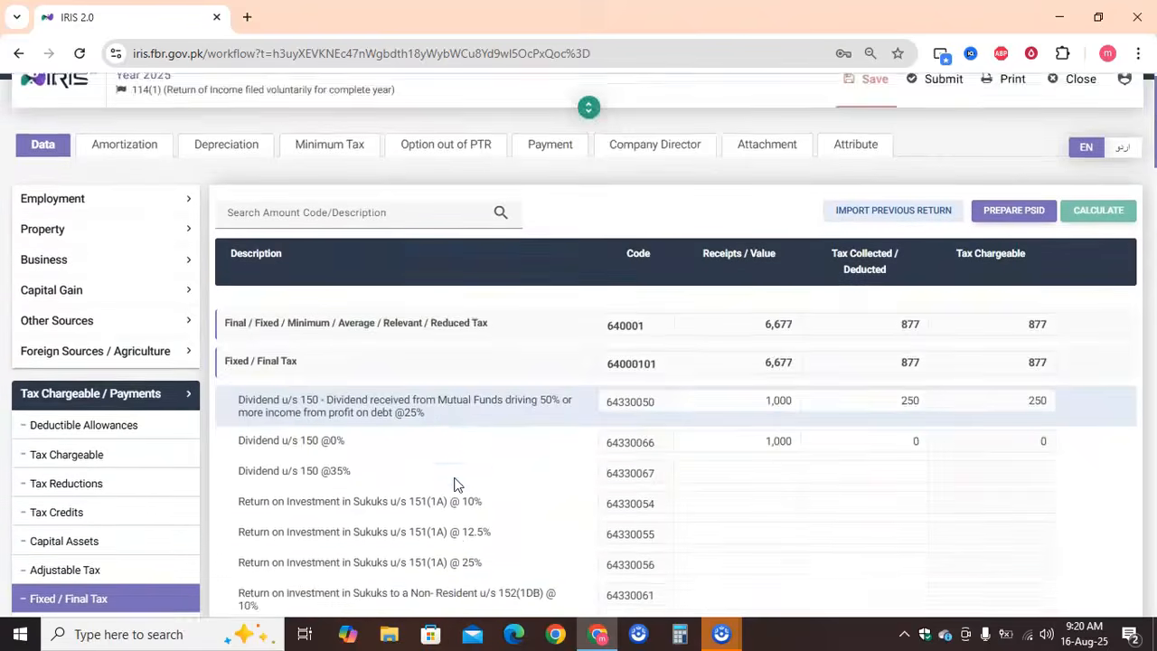
{"action": "scroll", "coordinate": [455, 483], "scroll_direction": "down", "scroll_amount": 2}
{"action": "scroll", "coordinate": [496, 407], "scroll_direction": "up", "scroll_amount": 1}
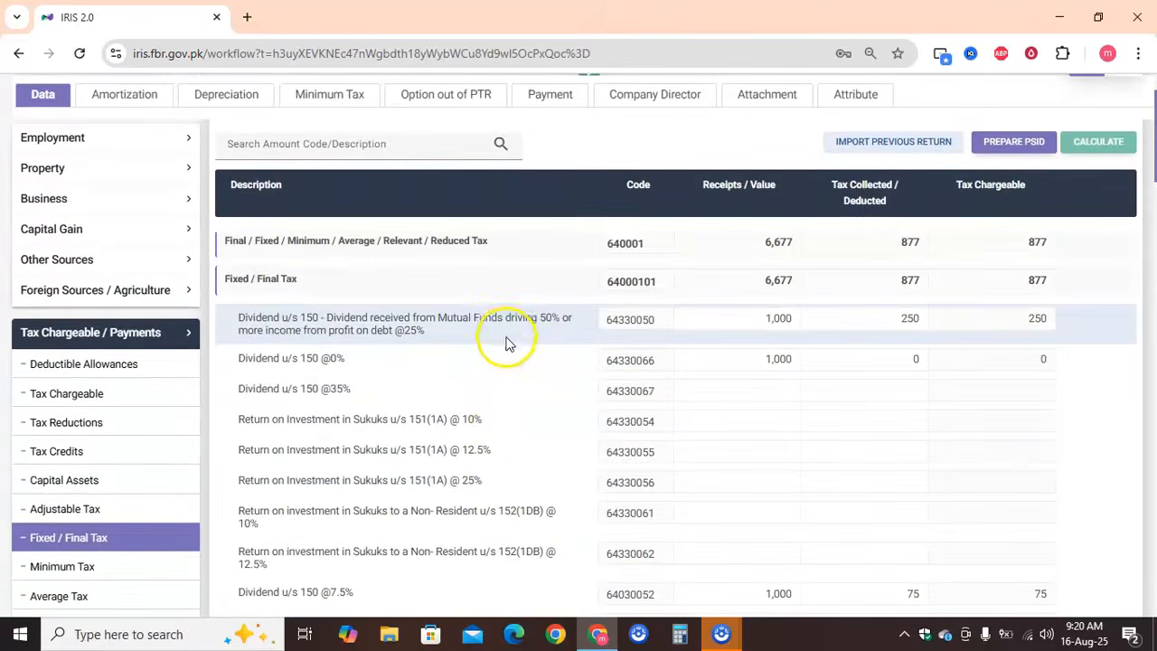
{"action": "scroll", "coordinate": [508, 382], "scroll_direction": "down", "scroll_amount": 3}
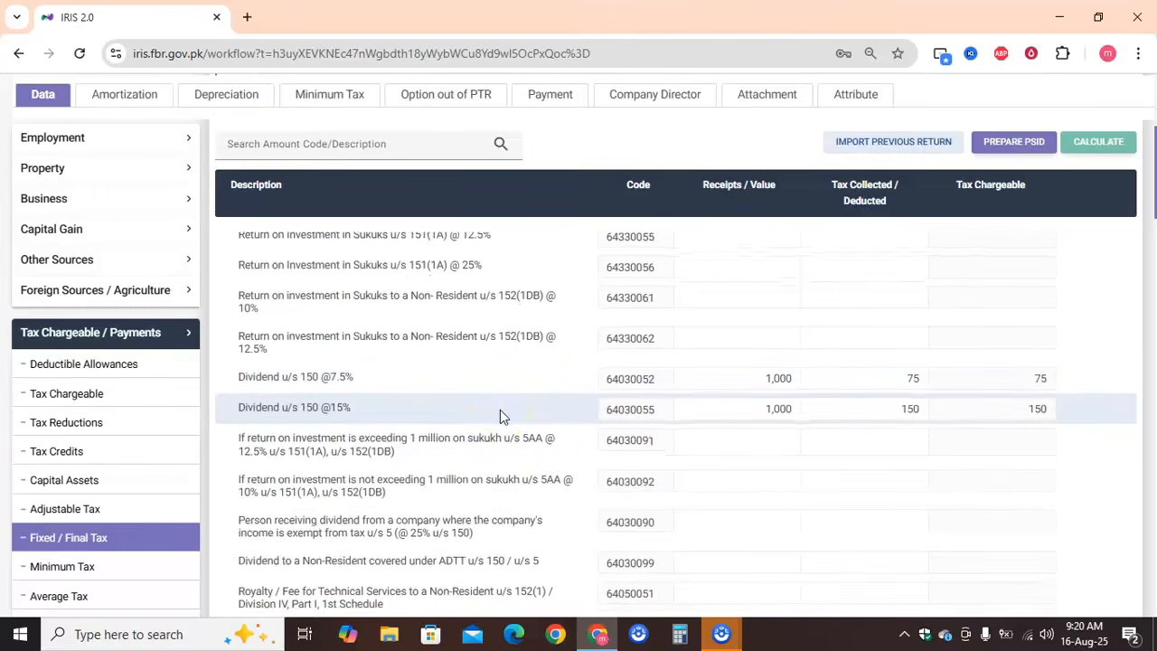
{"action": "scroll", "coordinate": [501, 415], "scroll_direction": "up", "scroll_amount": 2}
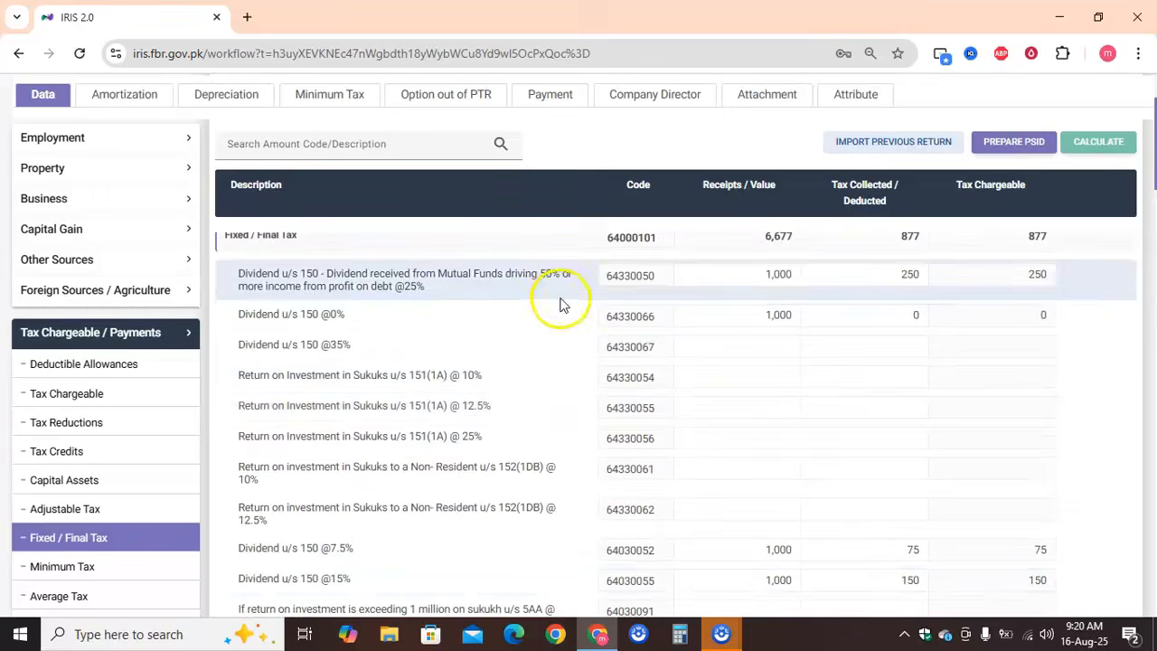
{"action": "scroll", "coordinate": [529, 465], "scroll_direction": "down", "scroll_amount": 2}
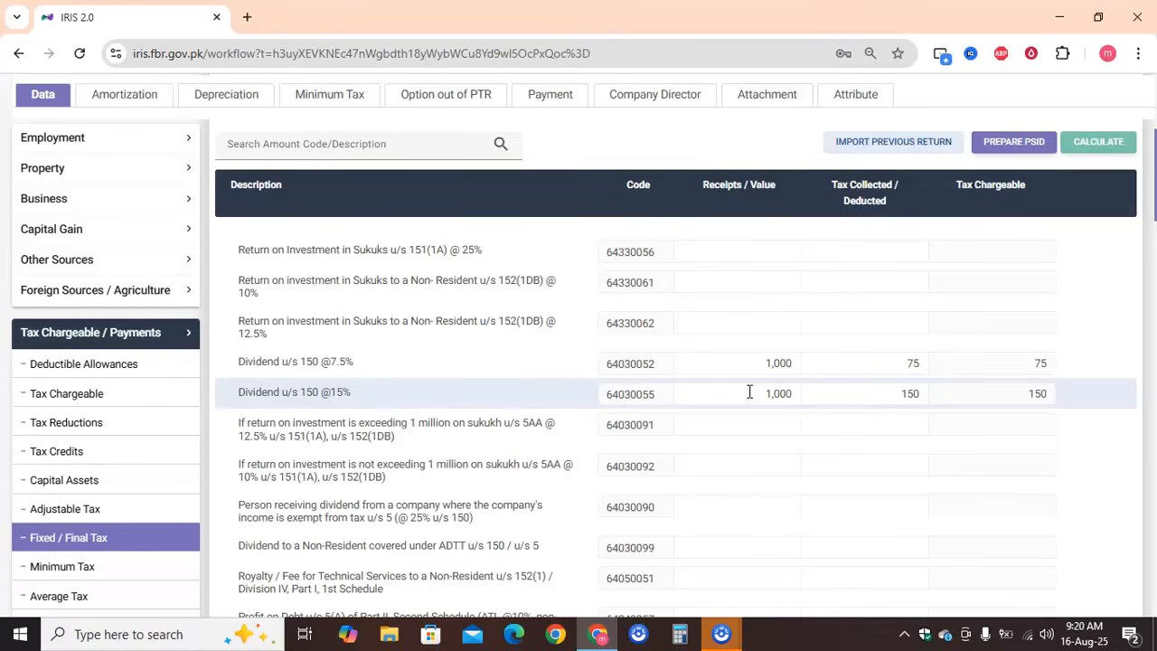
{"action": "scroll", "coordinate": [516, 388], "scroll_direction": "down", "scroll_amount": 1}
{"action": "scroll", "coordinate": [516, 389], "scroll_direction": "down", "scroll_amount": 3}
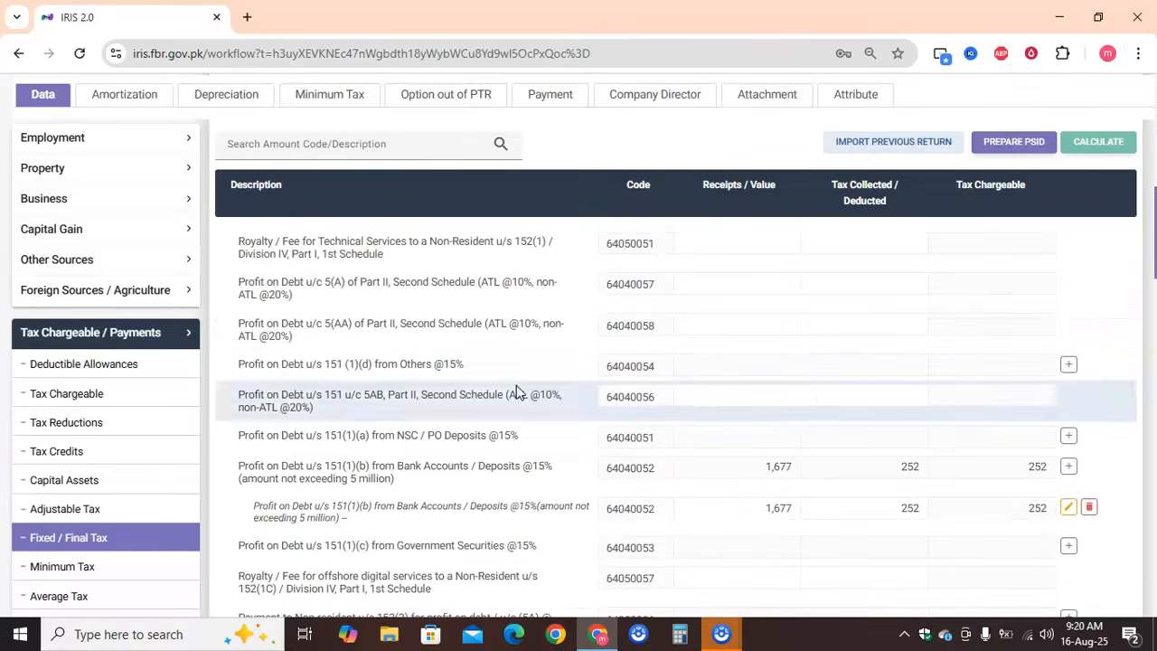
{"action": "scroll", "coordinate": [516, 391], "scroll_direction": "down", "scroll_amount": 1}
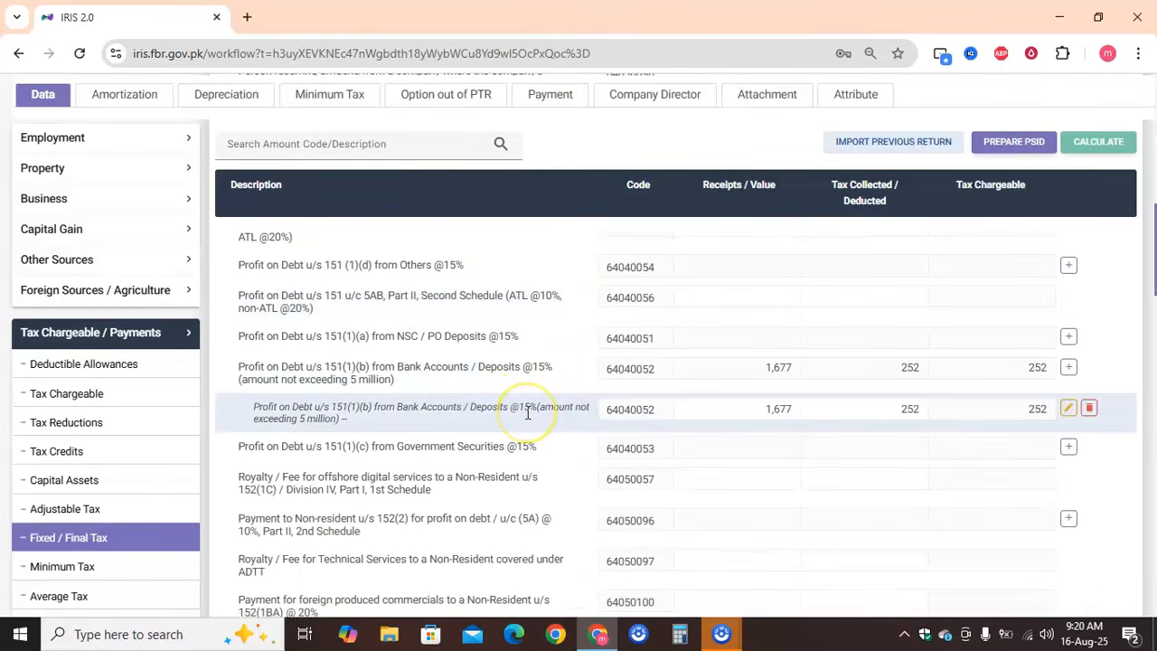
{"action": "scroll", "coordinate": [528, 411], "scroll_direction": "down", "scroll_amount": 4}
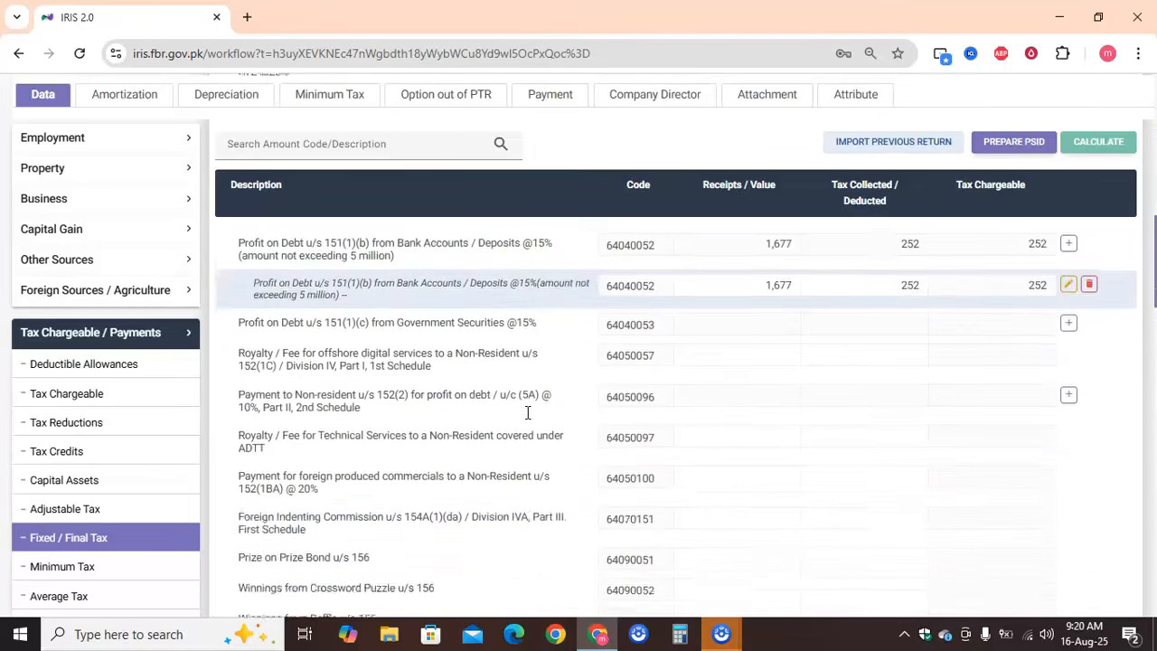
{"action": "scroll", "coordinate": [528, 410], "scroll_direction": "up", "scroll_amount": 4}
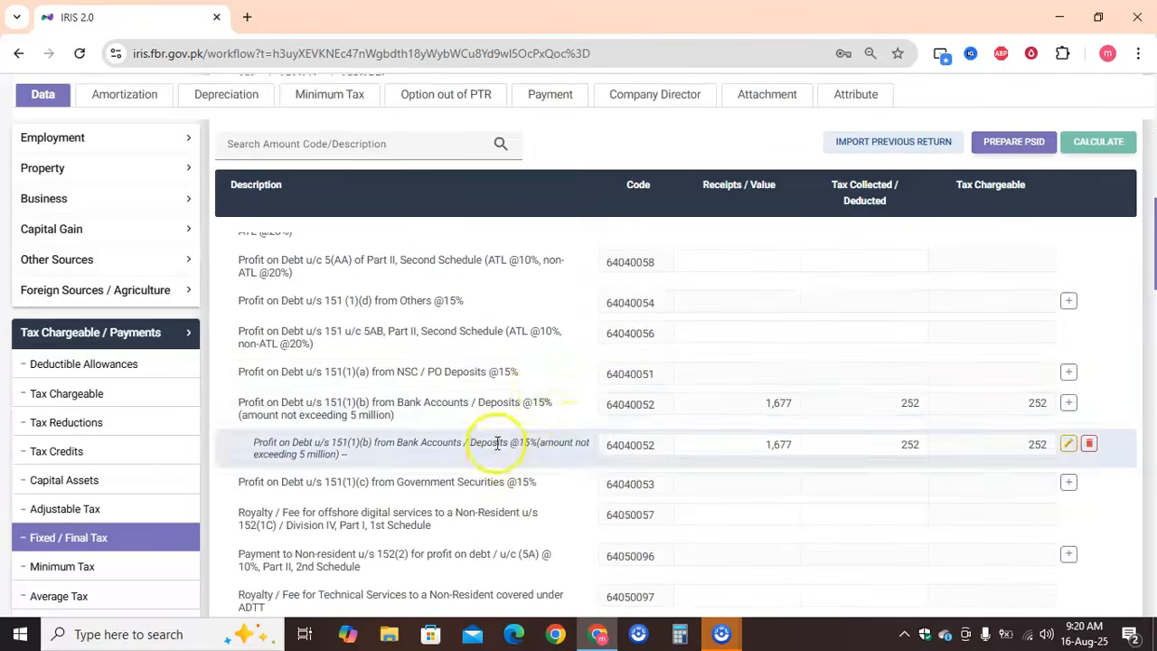
{"action": "scroll", "coordinate": [500, 440], "scroll_direction": "down", "scroll_amount": 1}
{"action": "scroll", "coordinate": [501, 440], "scroll_direction": "up", "scroll_amount": 1}
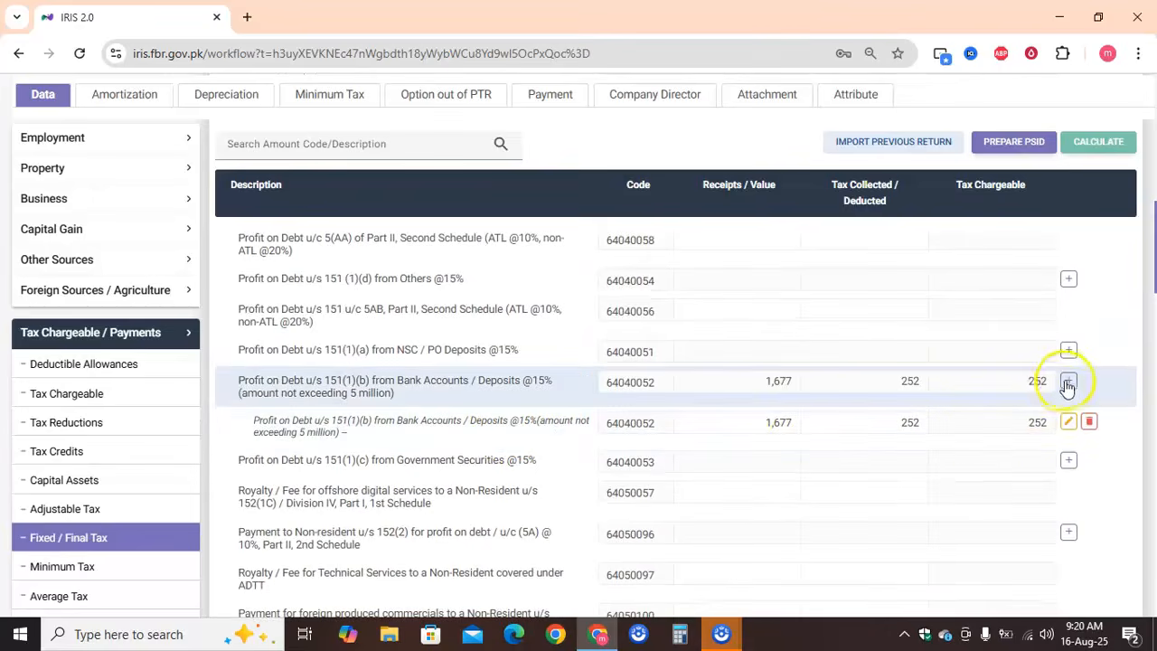
{"action": "left_click", "coordinate": [1068, 381]}
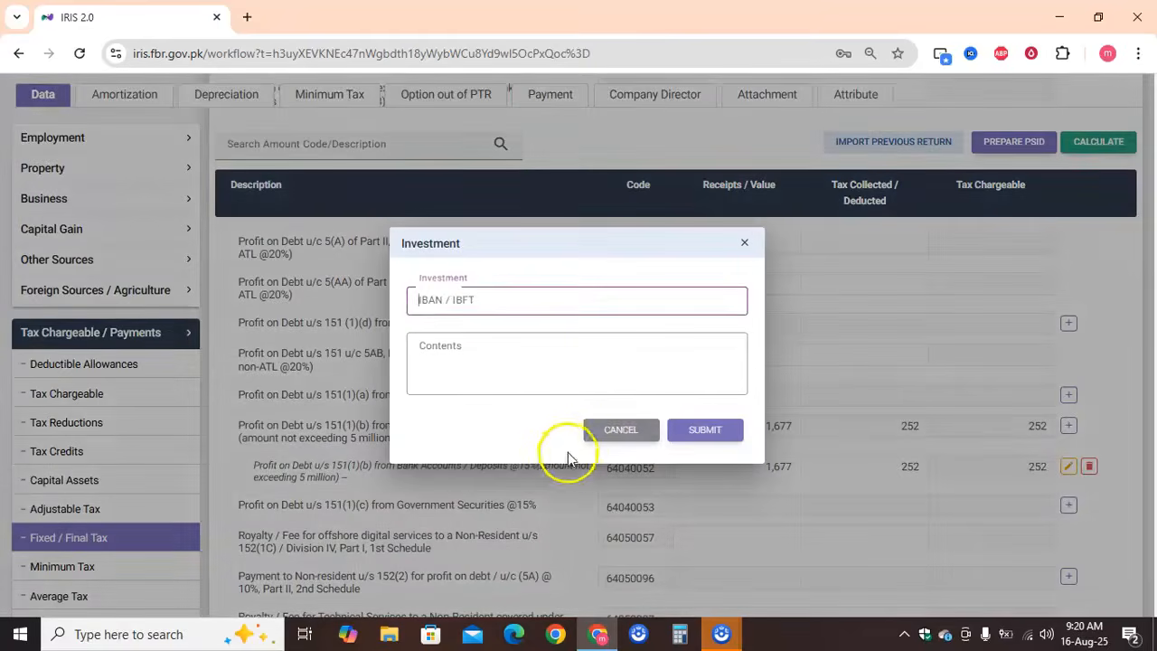
{"action": "left_click", "coordinate": [616, 432]}
{"action": "scroll", "coordinate": [615, 431], "scroll_direction": "down", "scroll_amount": 1}
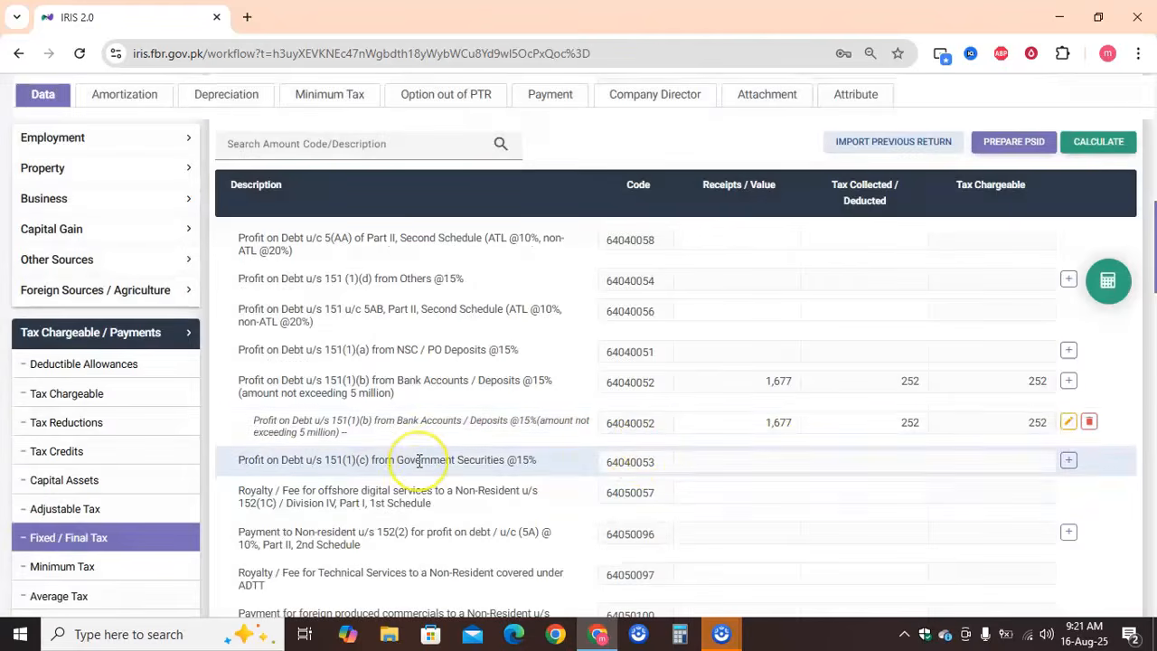
Review the remaining Fixed / Final Tax rows, from prize and winnings through capital gains on property and securities to export of services
{"action": "scroll", "coordinate": [411, 461], "scroll_direction": "down", "scroll_amount": 3}
{"action": "scroll", "coordinate": [418, 461], "scroll_direction": "down", "scroll_amount": 8}
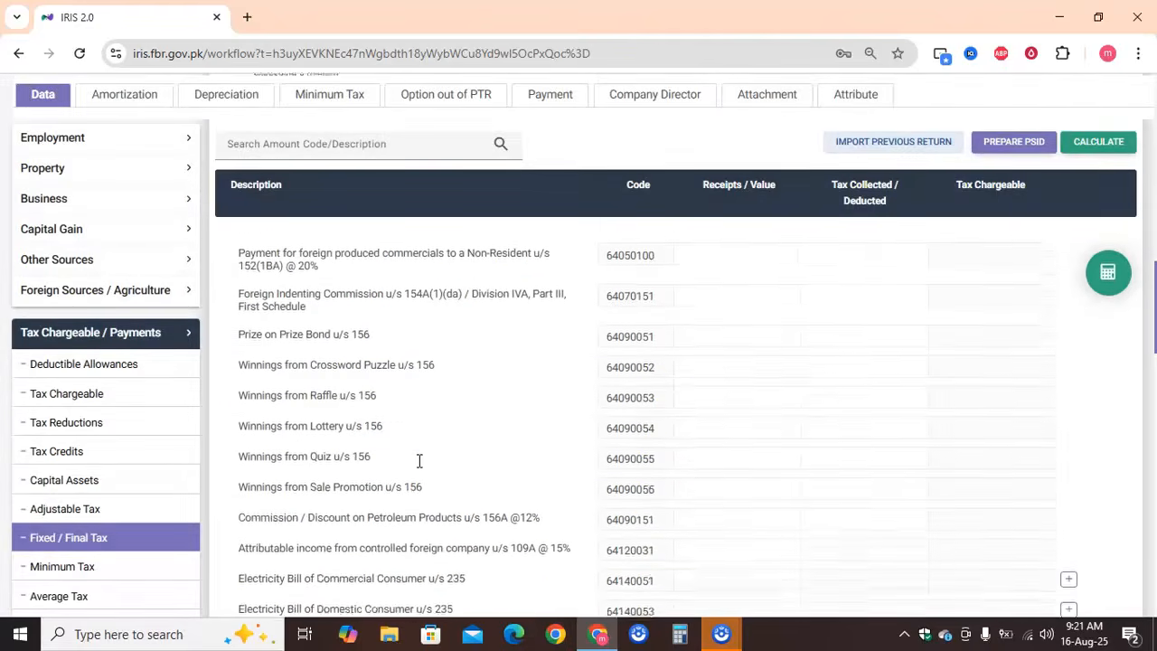
{"action": "scroll", "coordinate": [418, 461], "scroll_direction": "down", "scroll_amount": 11}
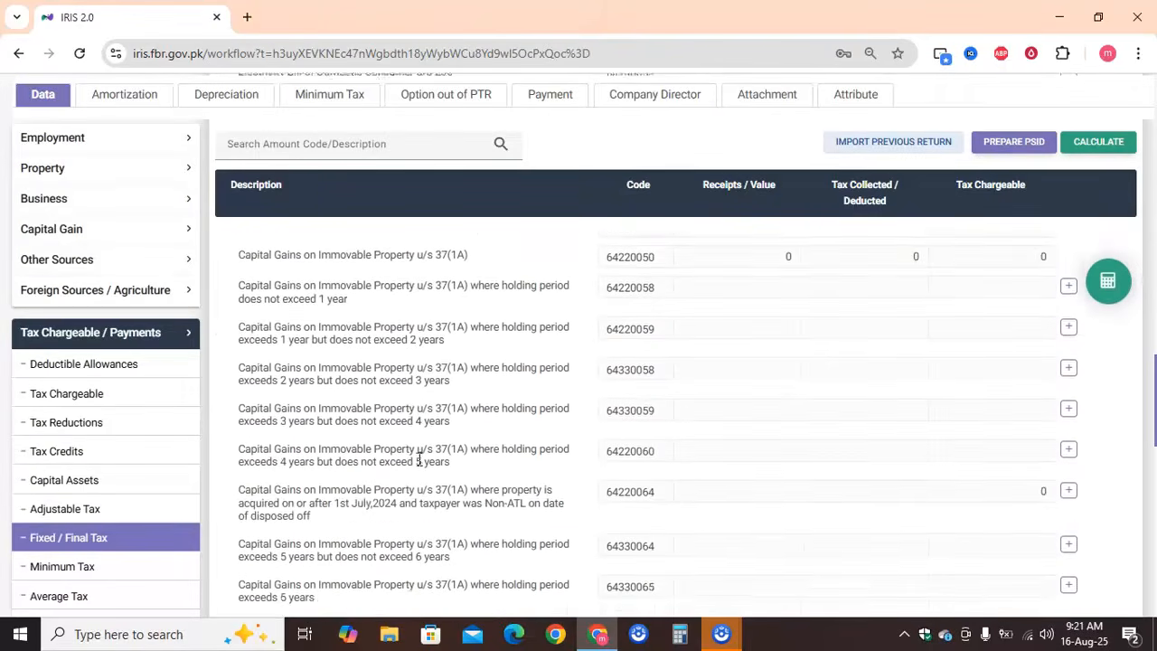
{"action": "scroll", "coordinate": [419, 460], "scroll_direction": "up", "scroll_amount": 1}
{"action": "scroll", "coordinate": [419, 460], "scroll_direction": "down", "scroll_amount": 1}
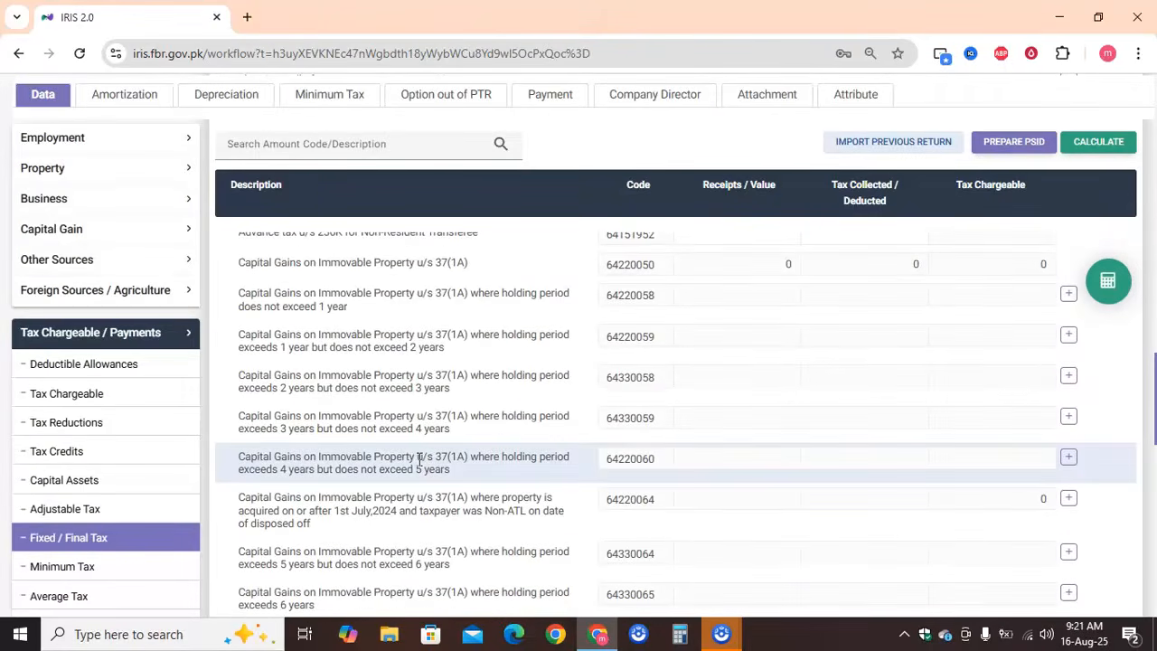
{"action": "scroll", "coordinate": [418, 458], "scroll_direction": "down", "scroll_amount": 10}
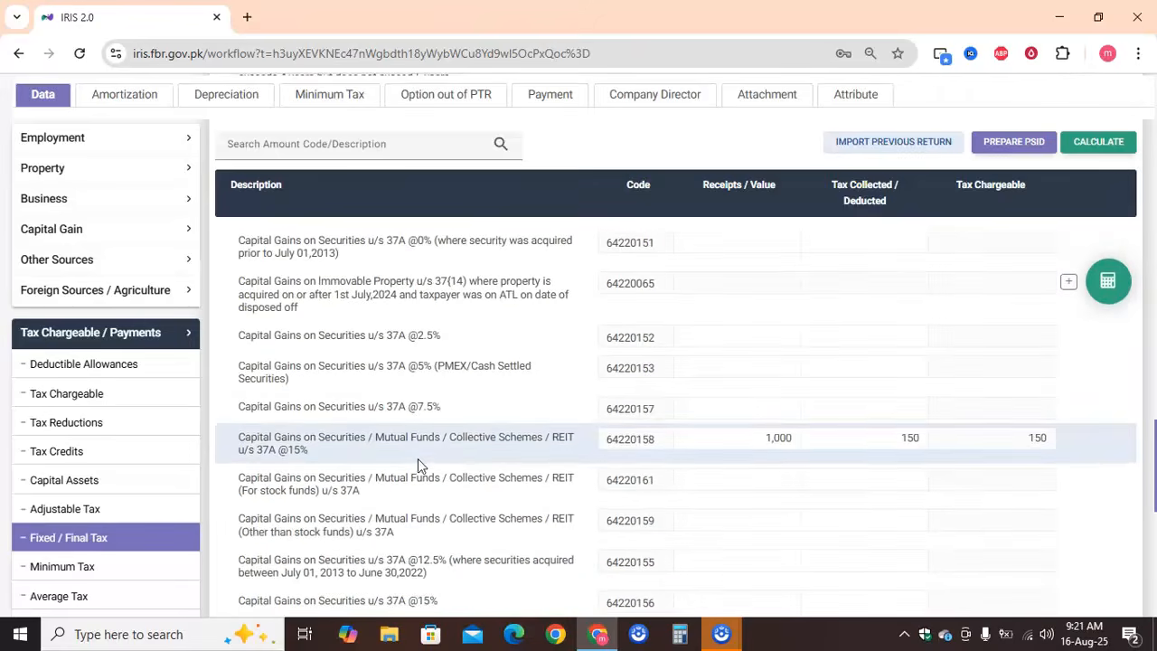
{"action": "scroll", "coordinate": [417, 458], "scroll_direction": "down", "scroll_amount": 2}
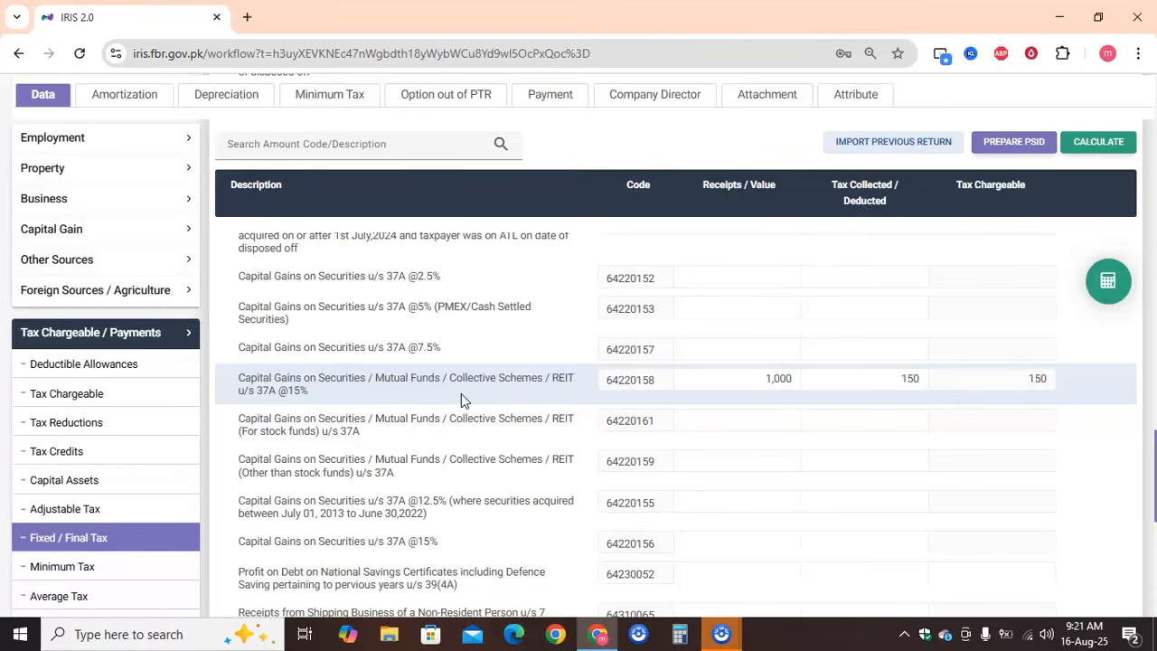
{"action": "scroll", "coordinate": [461, 399], "scroll_direction": "down", "scroll_amount": 10}
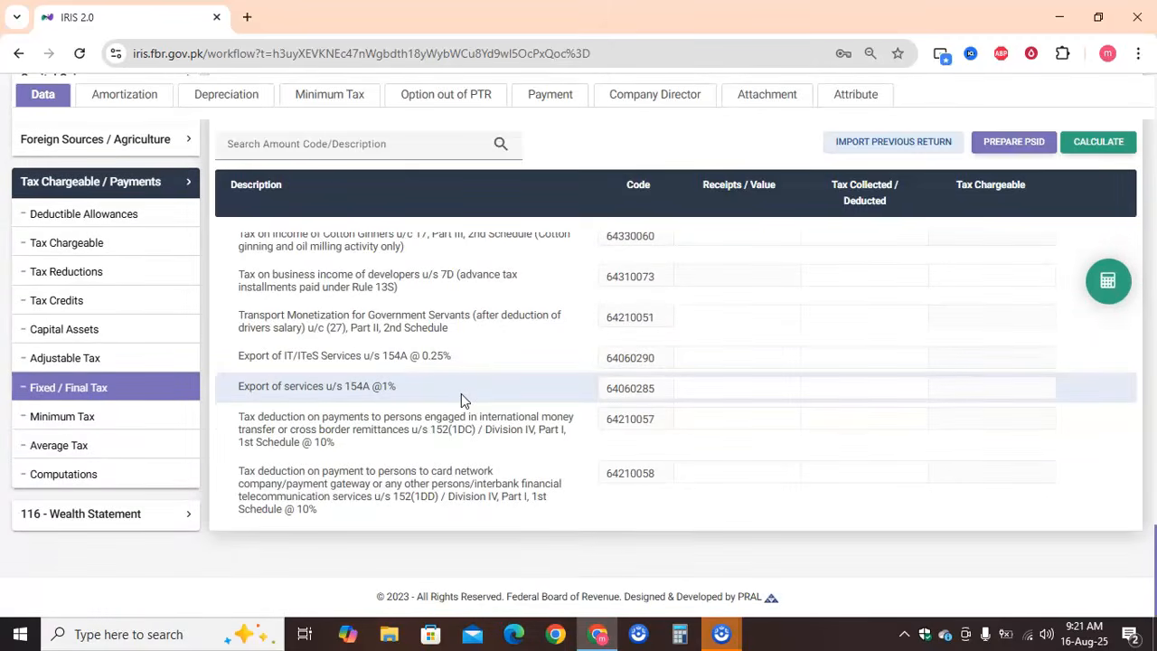
Open the Computations section and review income by source, total income, tax chargeable, withholding tax, and the admitted, demanded and refundable tax rows
{"action": "left_click", "coordinate": [167, 476]}
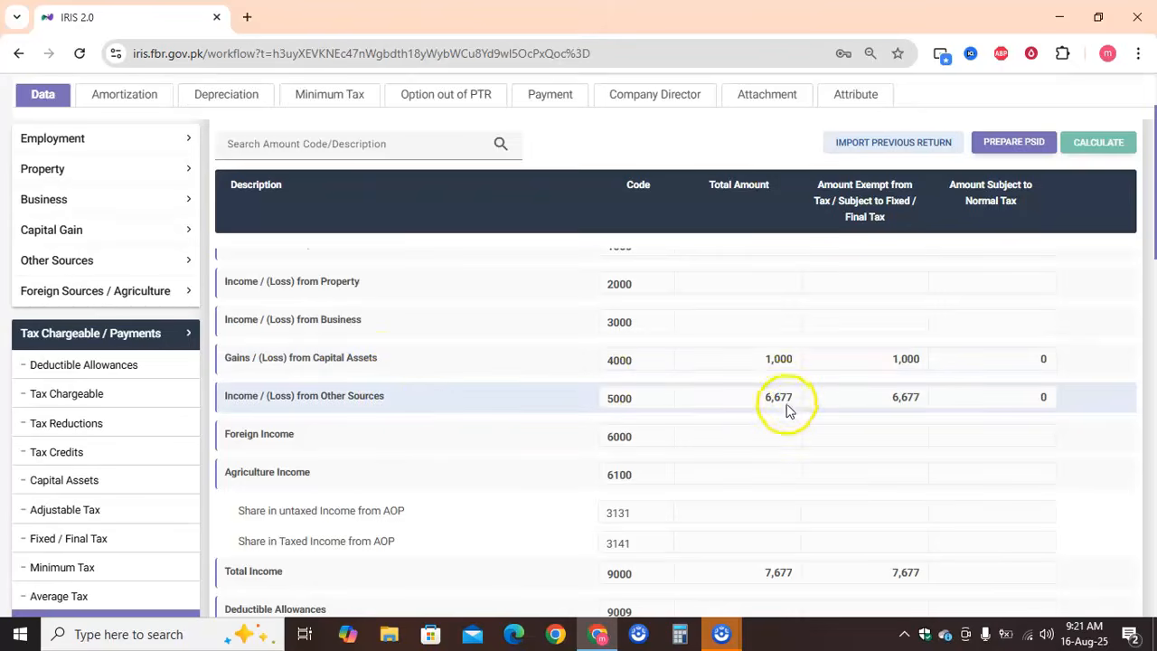
{"action": "scroll", "coordinate": [428, 414], "scroll_direction": "down", "scroll_amount": 15}
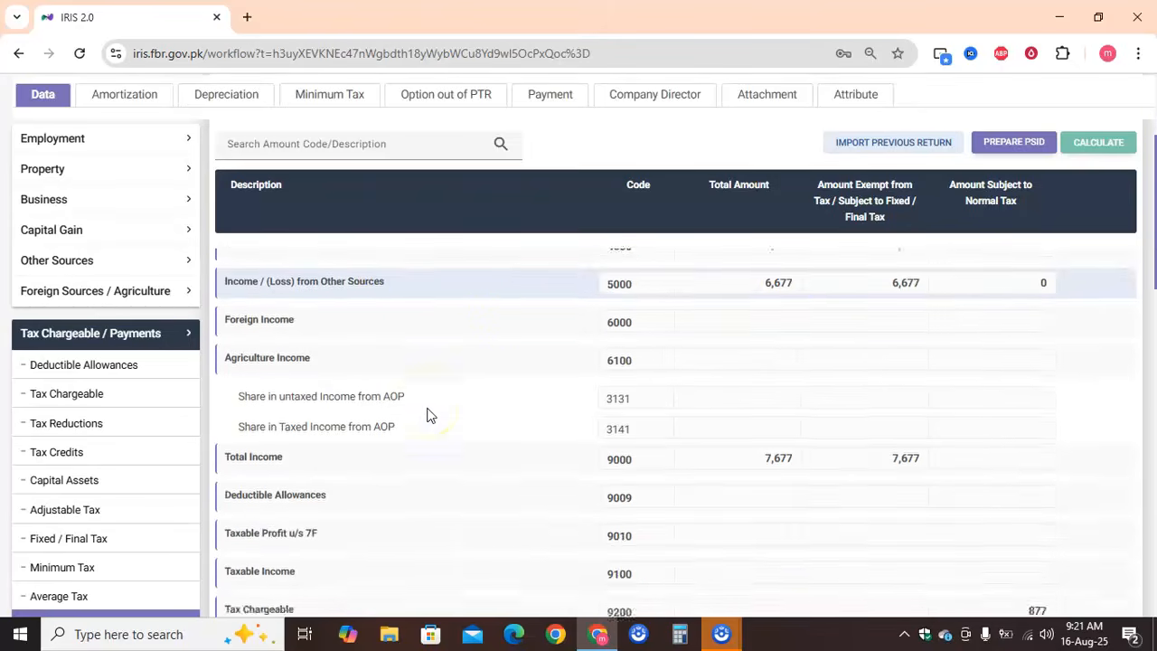
{"action": "scroll", "coordinate": [429, 414], "scroll_direction": "down", "scroll_amount": 5}
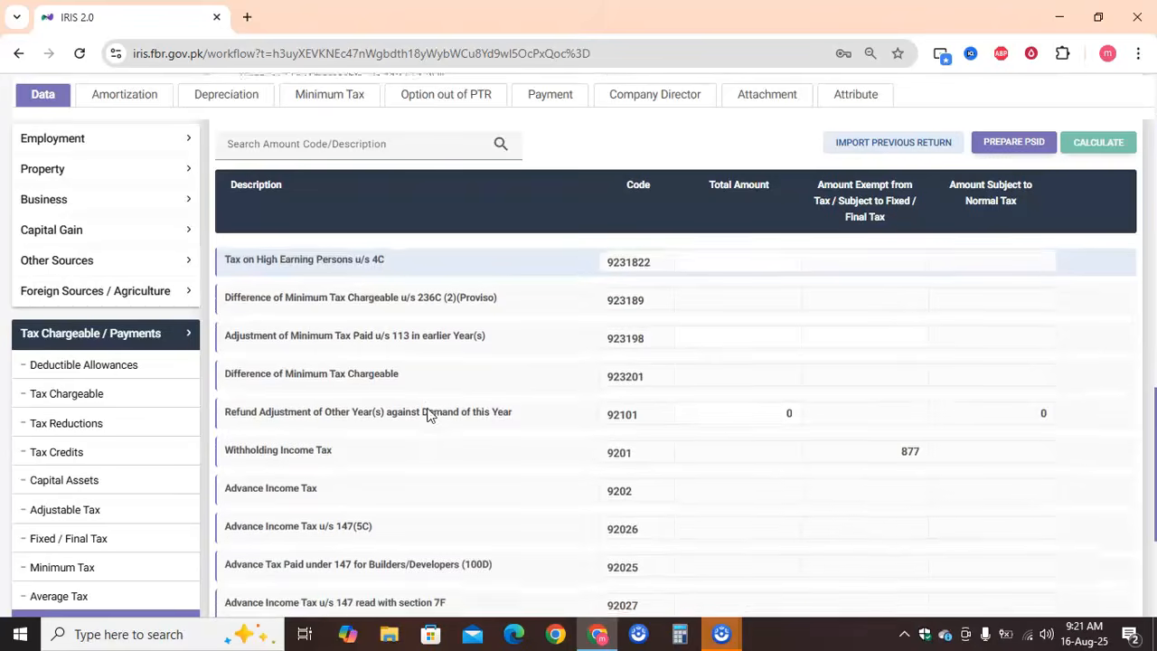
{"action": "scroll", "coordinate": [429, 414], "scroll_direction": "down", "scroll_amount": 2}
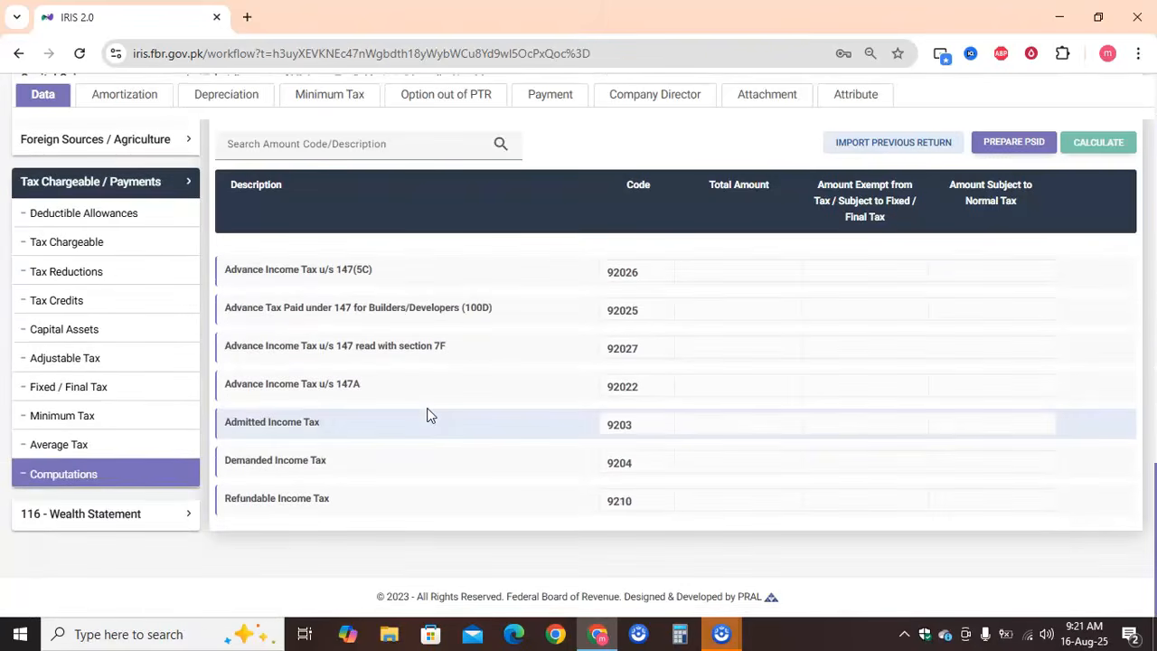
{"action": "scroll", "coordinate": [398, 423], "scroll_direction": "up", "scroll_amount": 8}
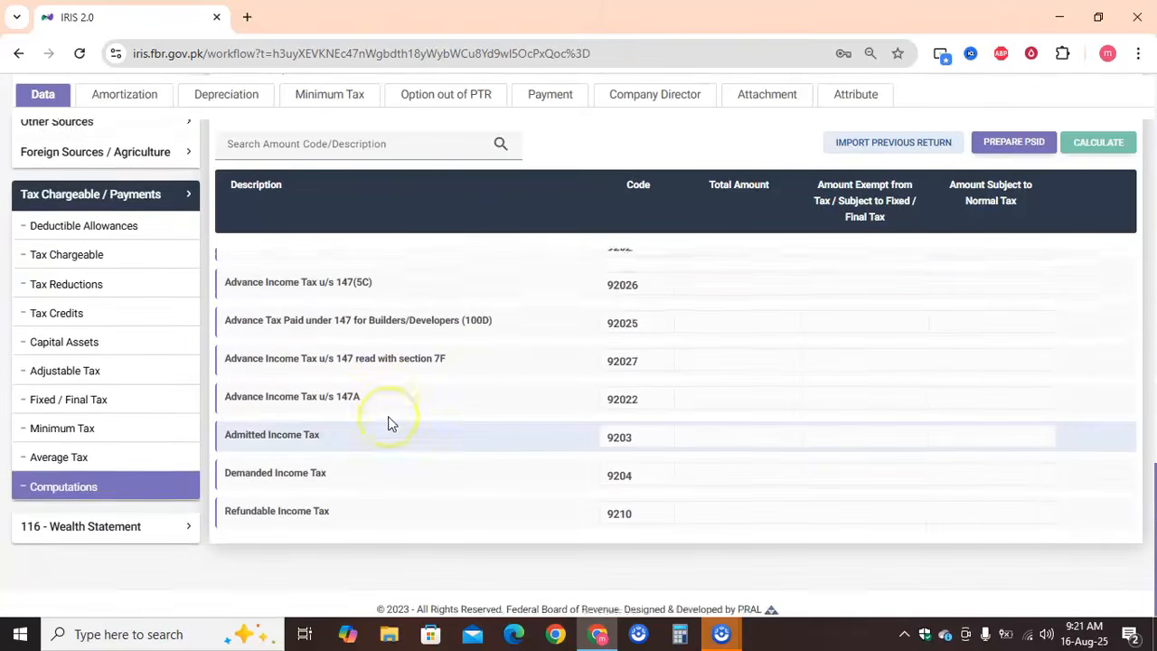
{"action": "scroll", "coordinate": [388, 417], "scroll_direction": "up", "scroll_amount": 5}
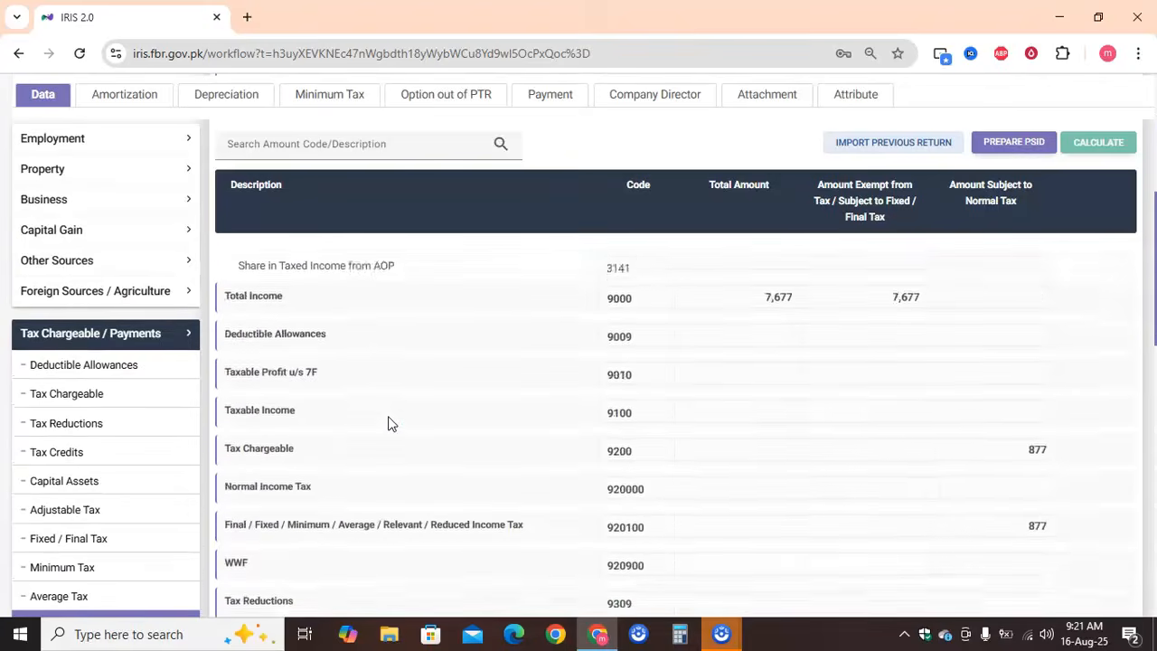
In the Wealth Statement's Reconciliation of Net Assets, enter 7,666 as income subject to Final / Fixed Tax (7033) and recalculate
{"action": "scroll", "coordinate": [388, 423], "scroll_direction": "up", "scroll_amount": 2}
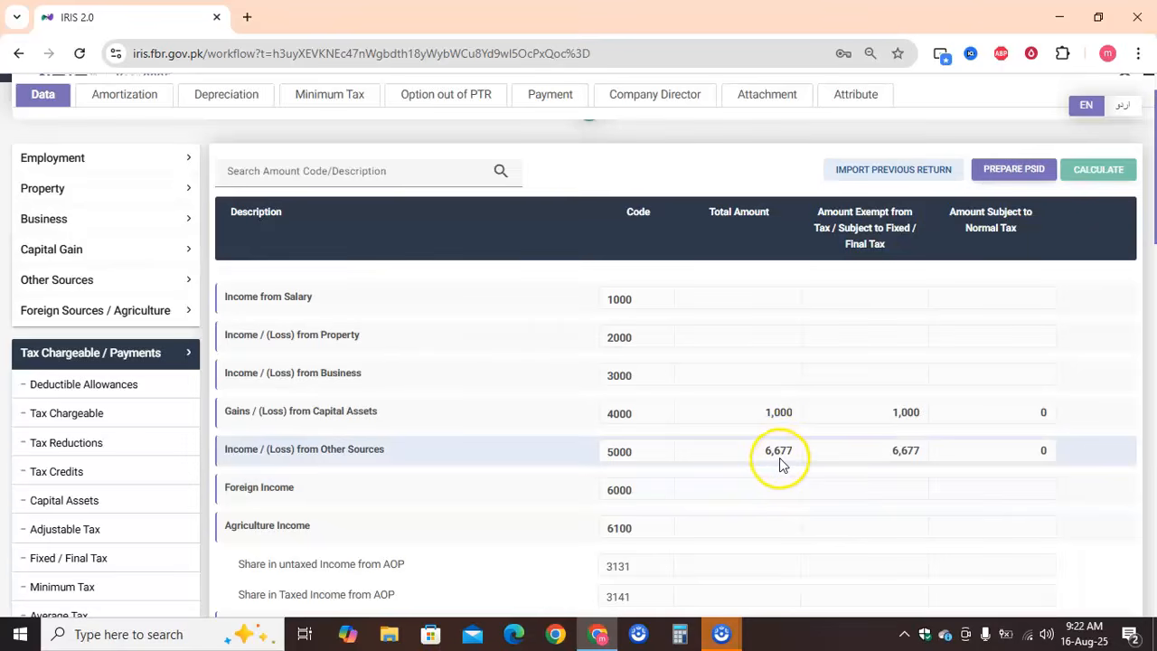
{"action": "left_click", "coordinate": [202, 526]}
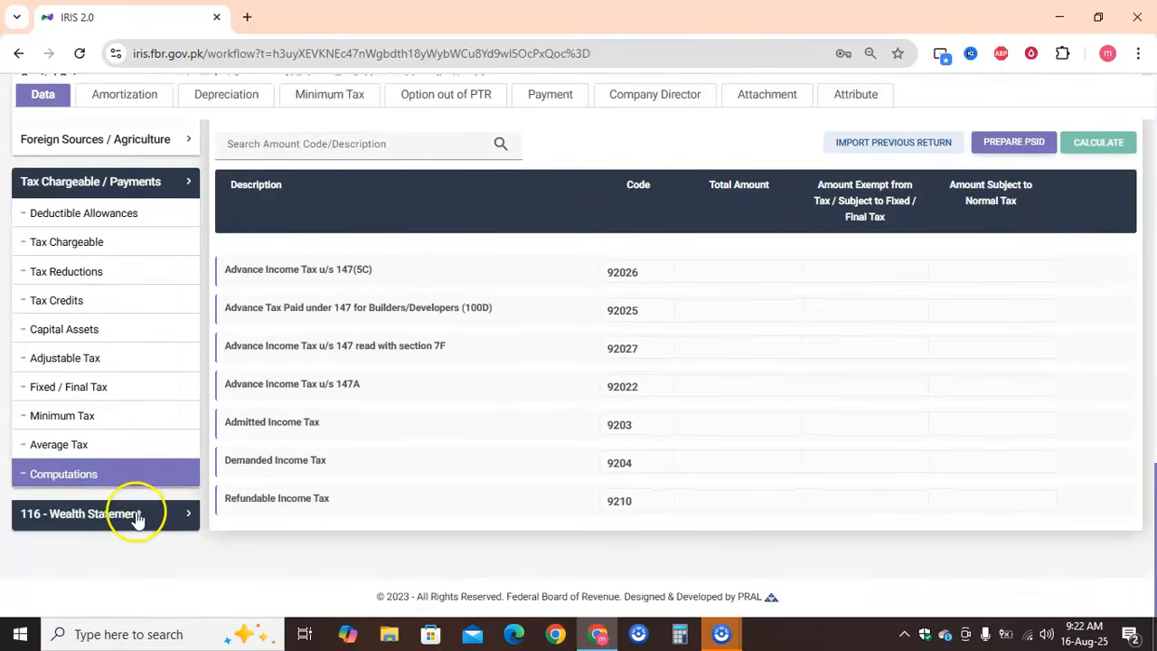
{"action": "left_click", "coordinate": [132, 514]}
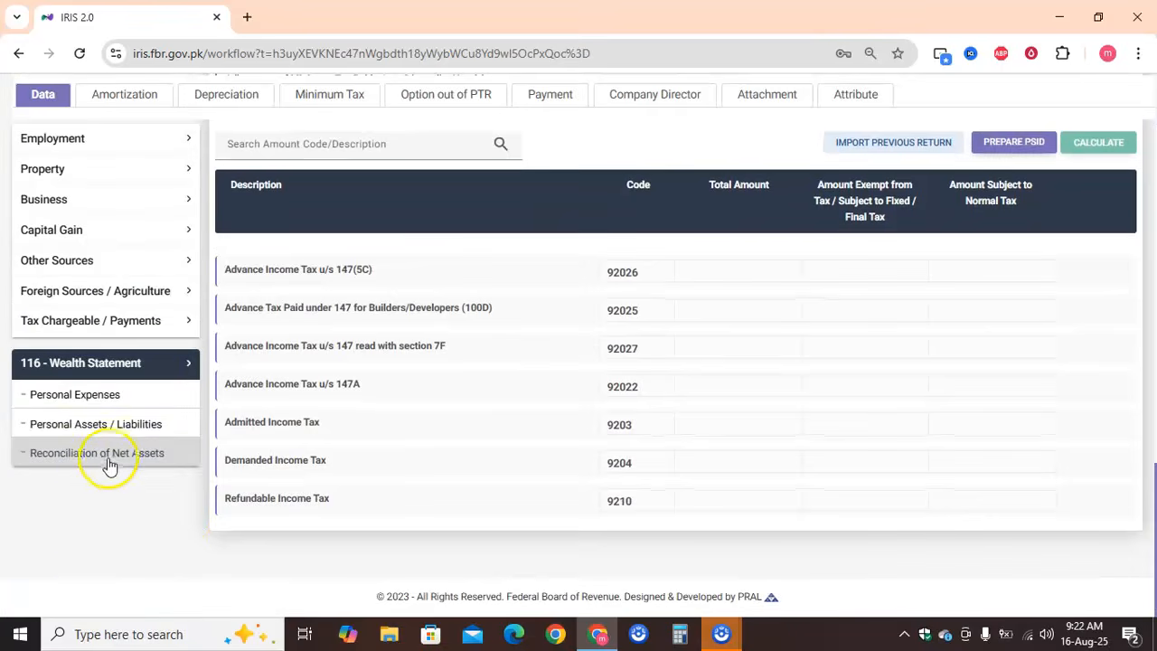
{"action": "left_click", "coordinate": [110, 460]}
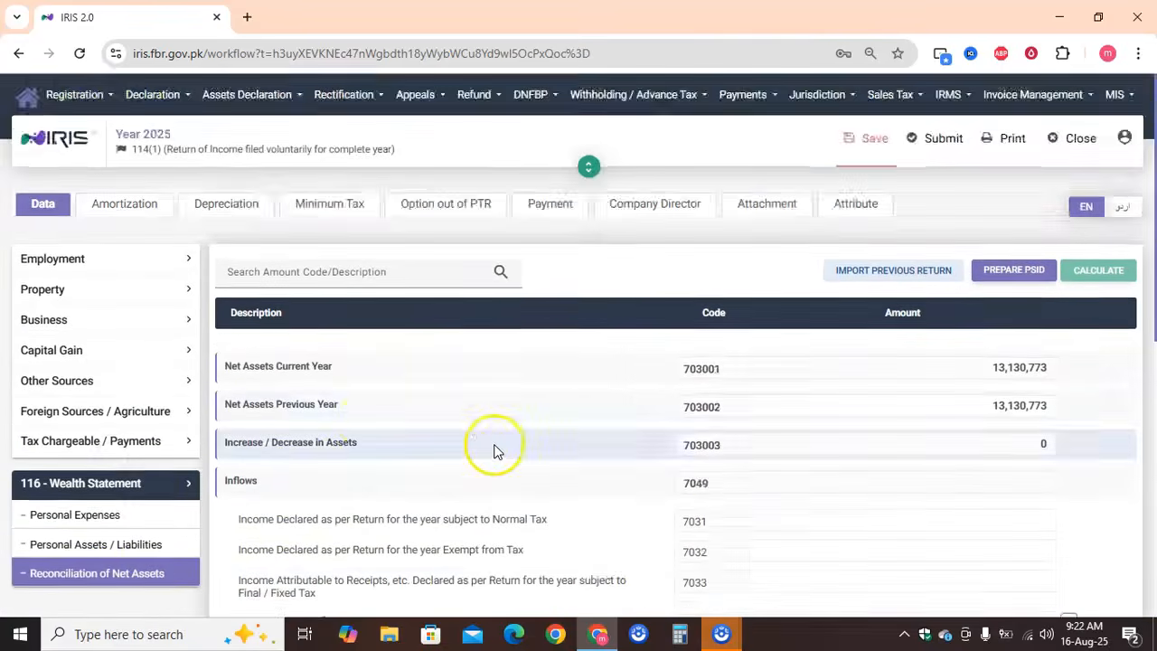
{"action": "scroll", "coordinate": [493, 449], "scroll_direction": "down", "scroll_amount": 3}
{"action": "left_click", "coordinate": [1012, 431]}
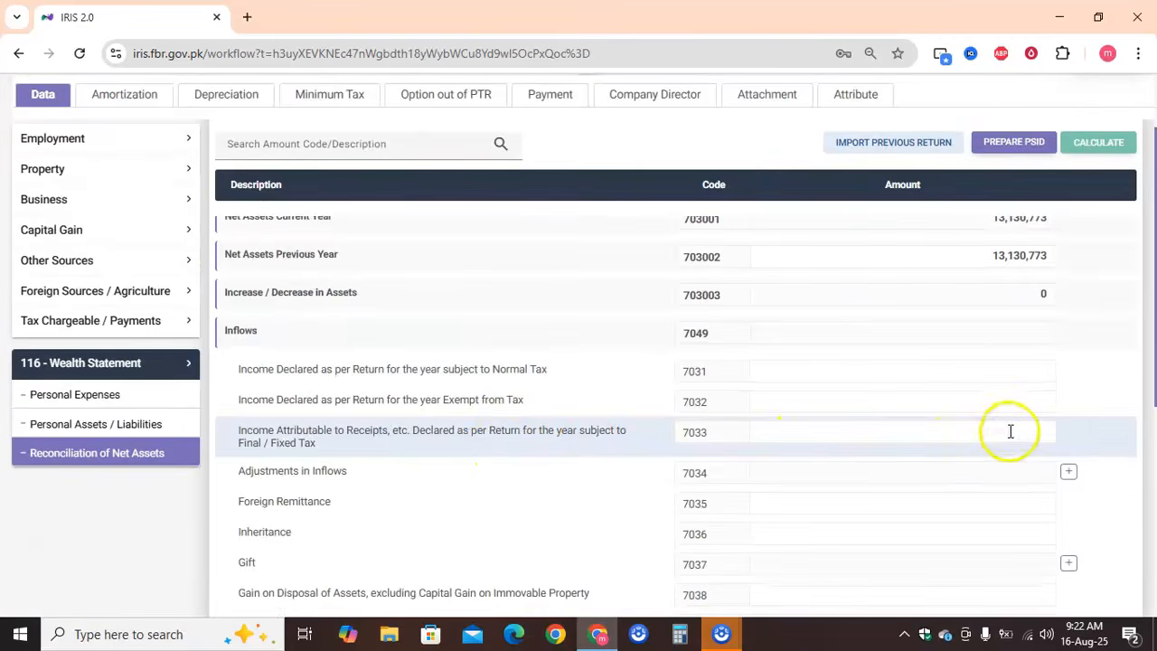
{"action": "type", "text": "7,6"}
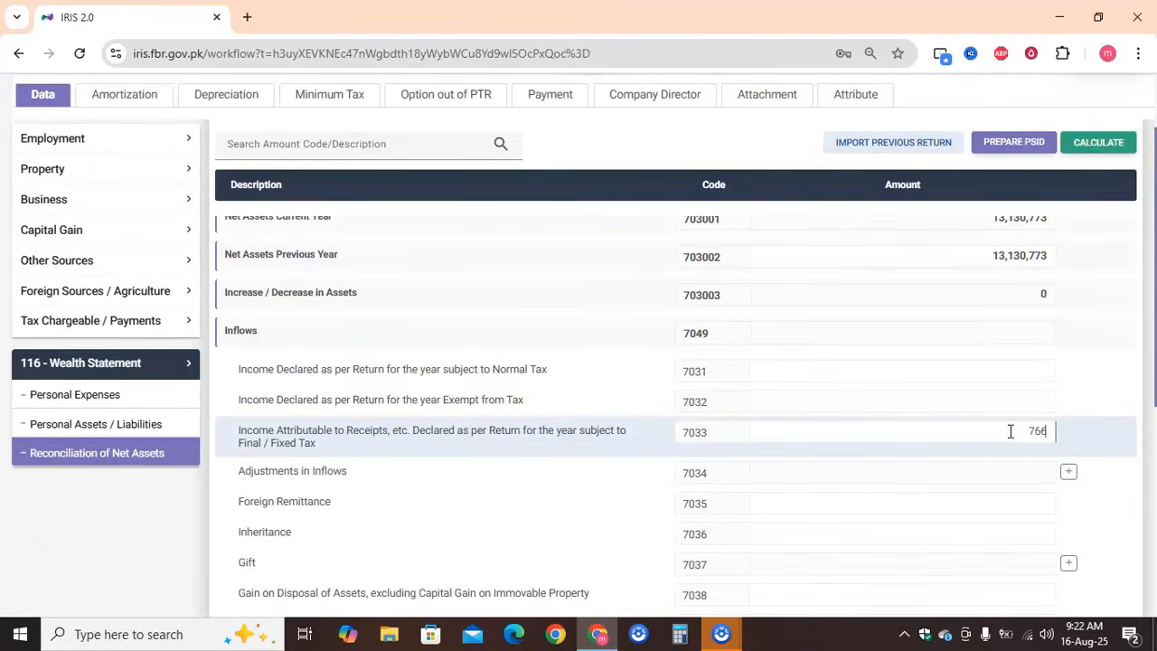
{"action": "type", "text": "66"}
{"action": "left_click", "coordinate": [1109, 150]}
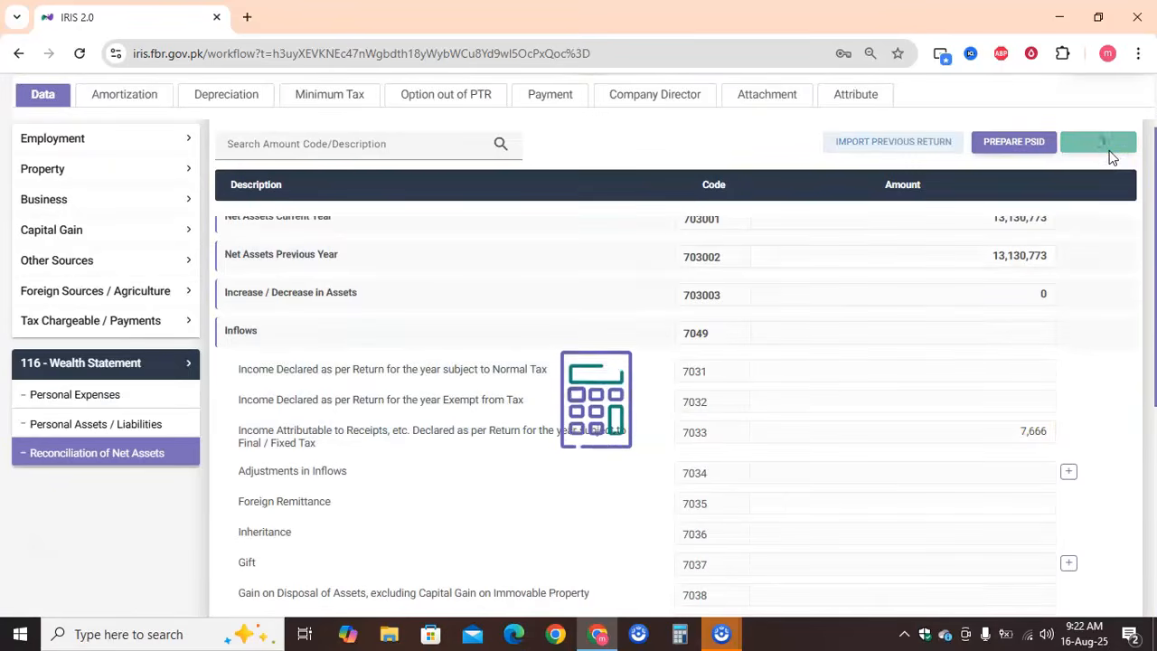
Review the inflows, outflows and unreconciled amount in the net assets reconciliation
{"action": "scroll", "coordinate": [1097, 356], "scroll_direction": "down", "scroll_amount": 5}
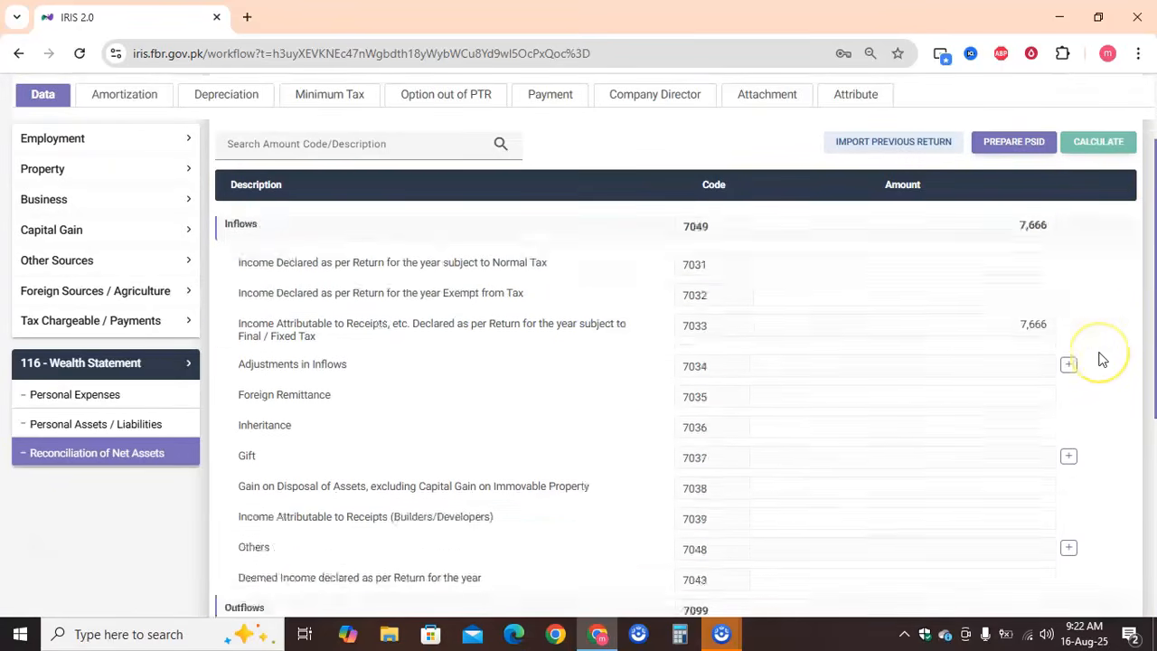
{"action": "scroll", "coordinate": [1101, 360], "scroll_direction": "up", "scroll_amount": 5}
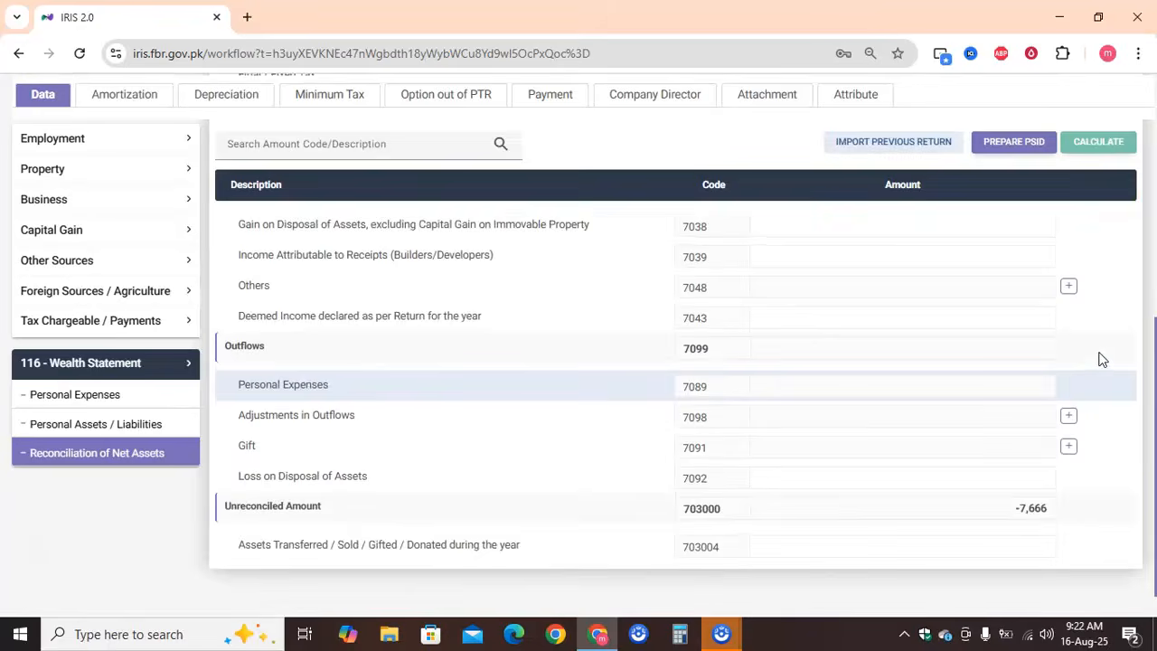
{"action": "scroll", "coordinate": [1100, 359], "scroll_direction": "down", "scroll_amount": 3}
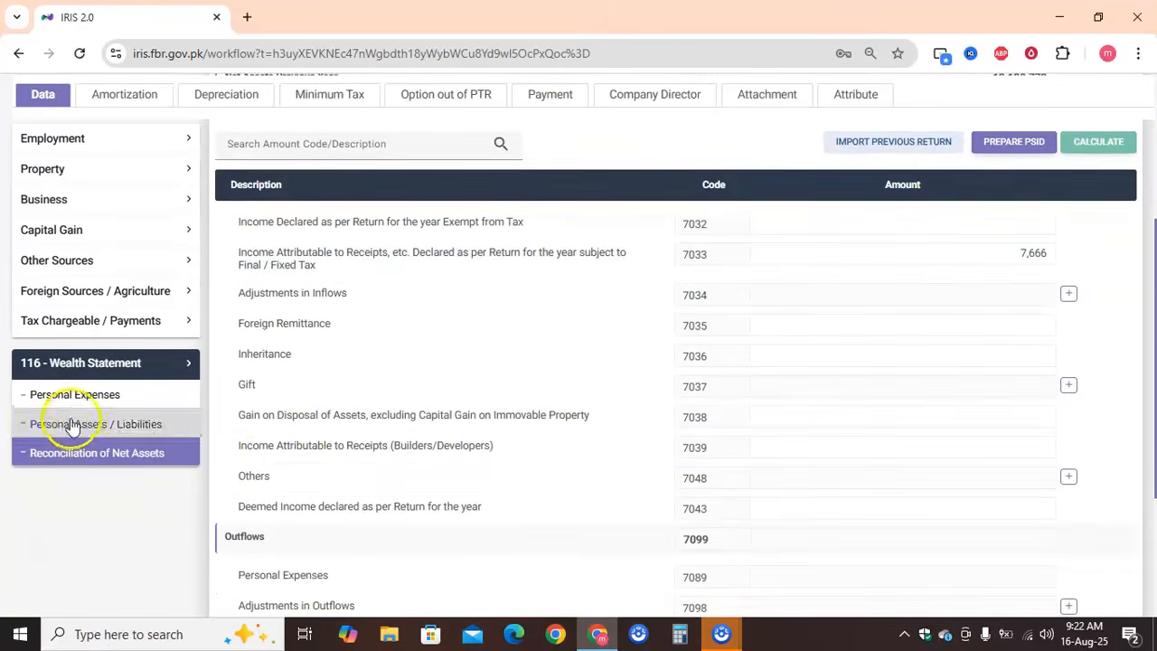
Open Personal Expenses, review the Other Sources receipts, and check the receipts and tax deducted under Fixed / Final Tax
{"action": "left_click", "coordinate": [122, 400]}
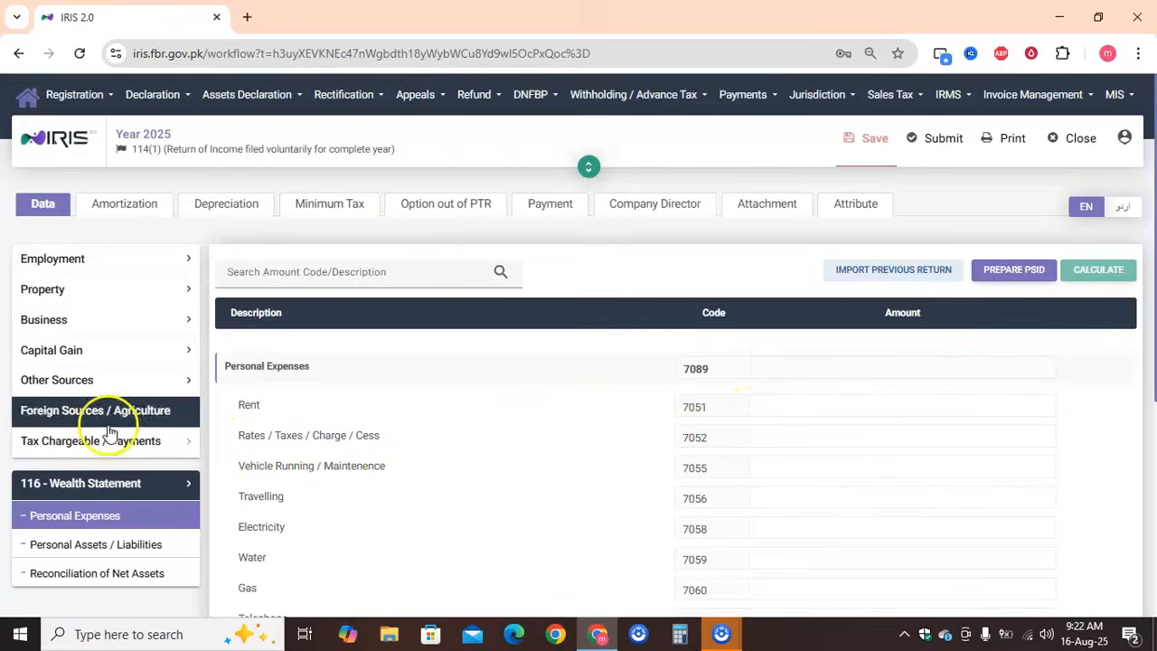
{"action": "left_click", "coordinate": [123, 387]}
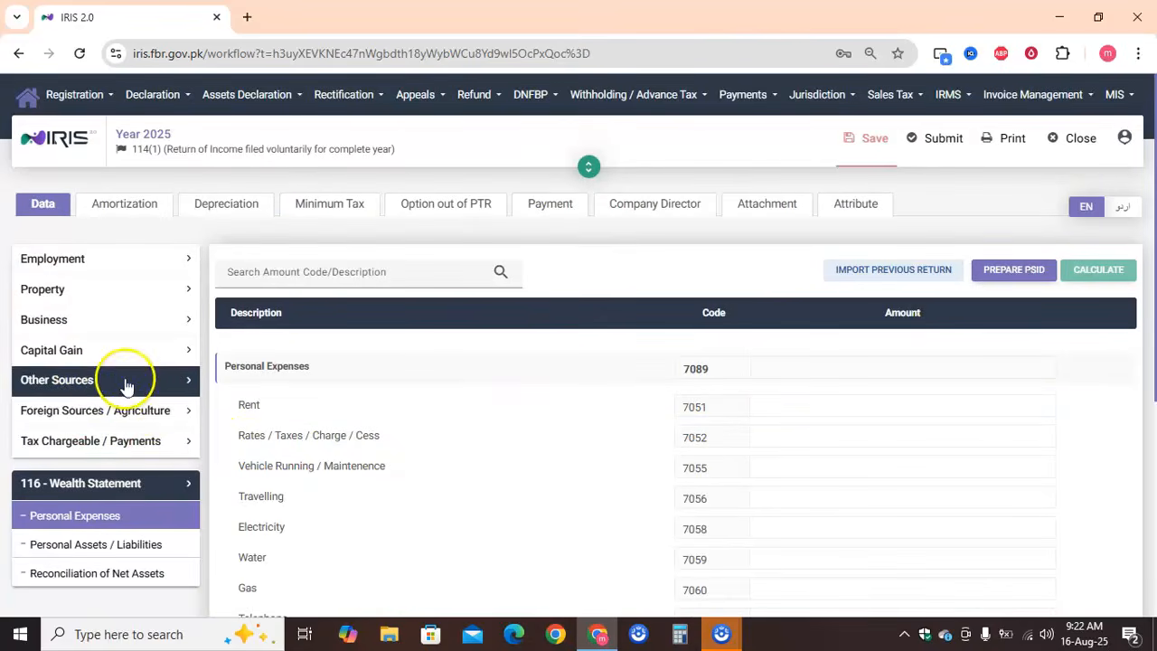
{"action": "left_click", "coordinate": [106, 423]}
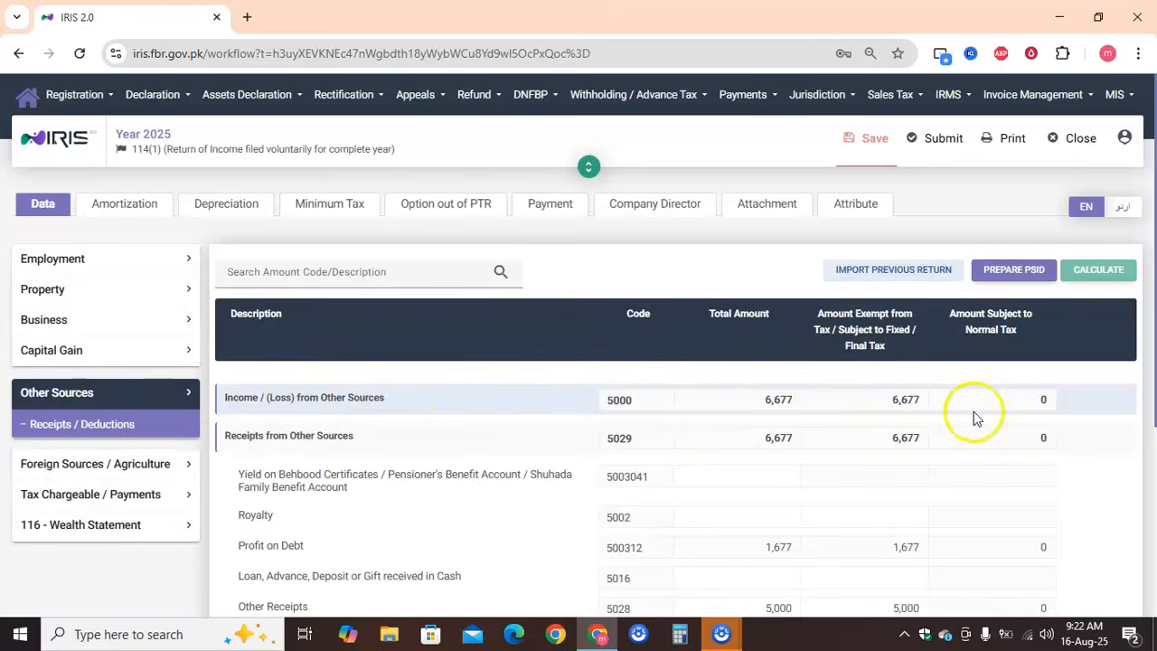
{"action": "scroll", "coordinate": [849, 408], "scroll_direction": "down", "scroll_amount": 5}
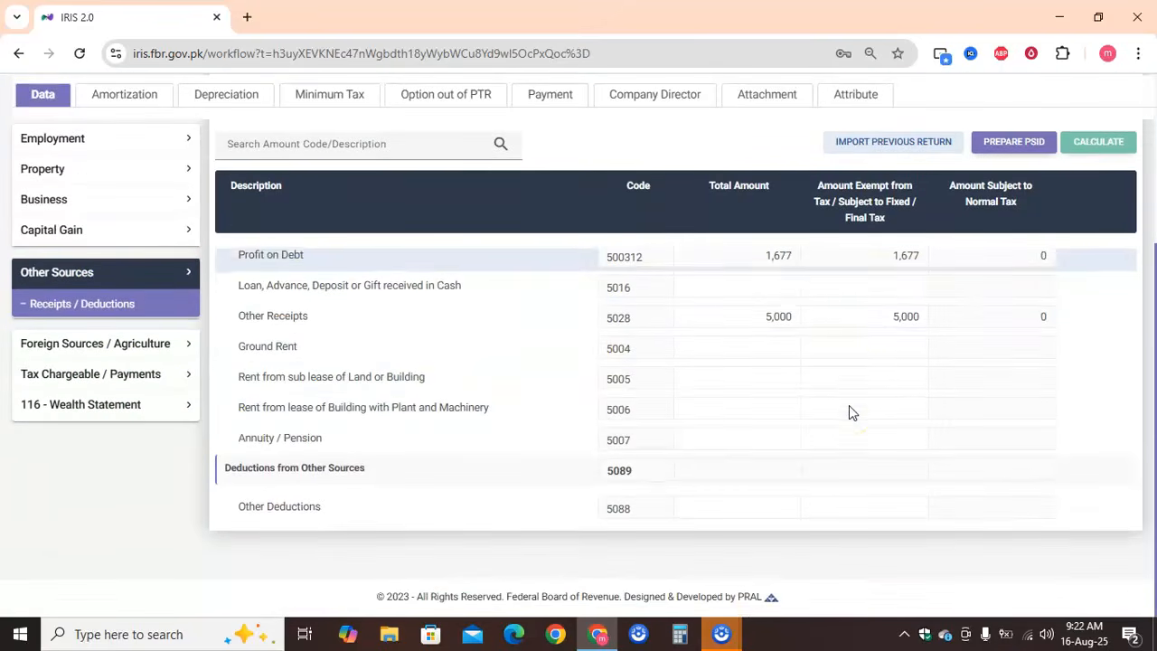
{"action": "left_click", "coordinate": [118, 352]}
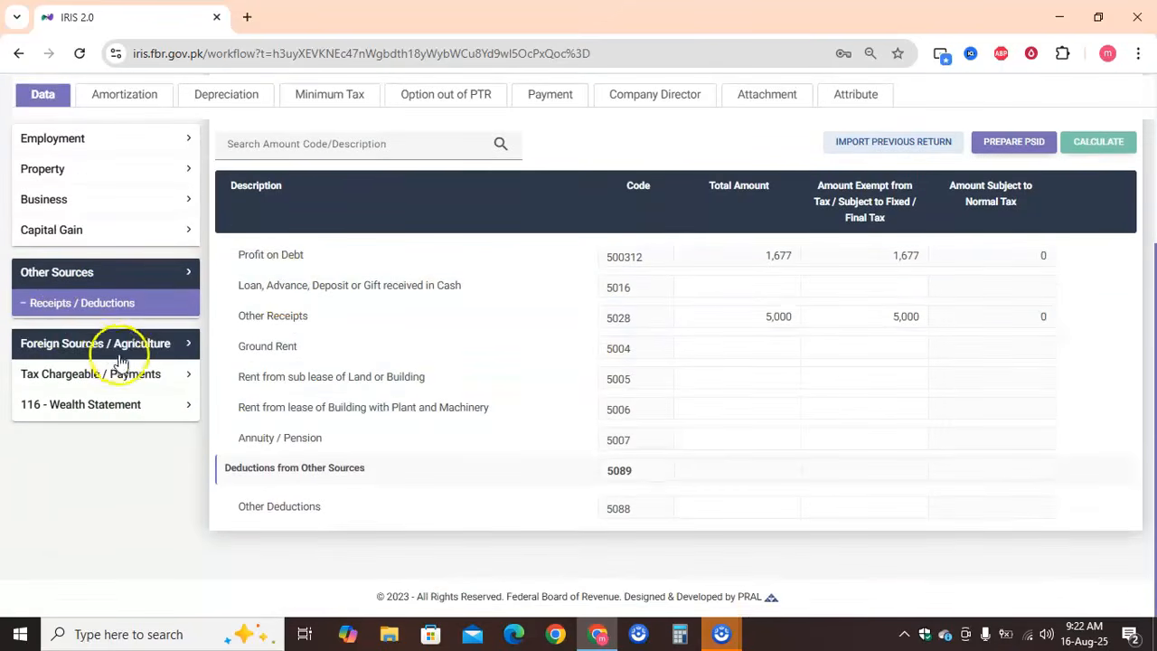
{"action": "left_click", "coordinate": [131, 372]}
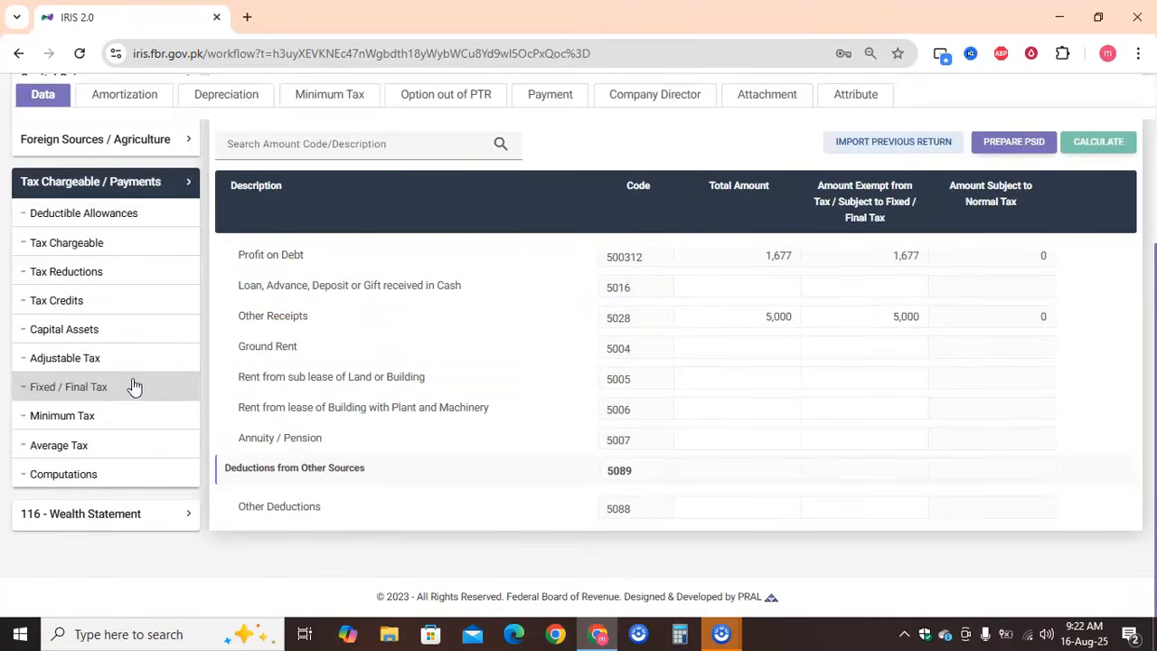
{"action": "left_click", "coordinate": [133, 386]}
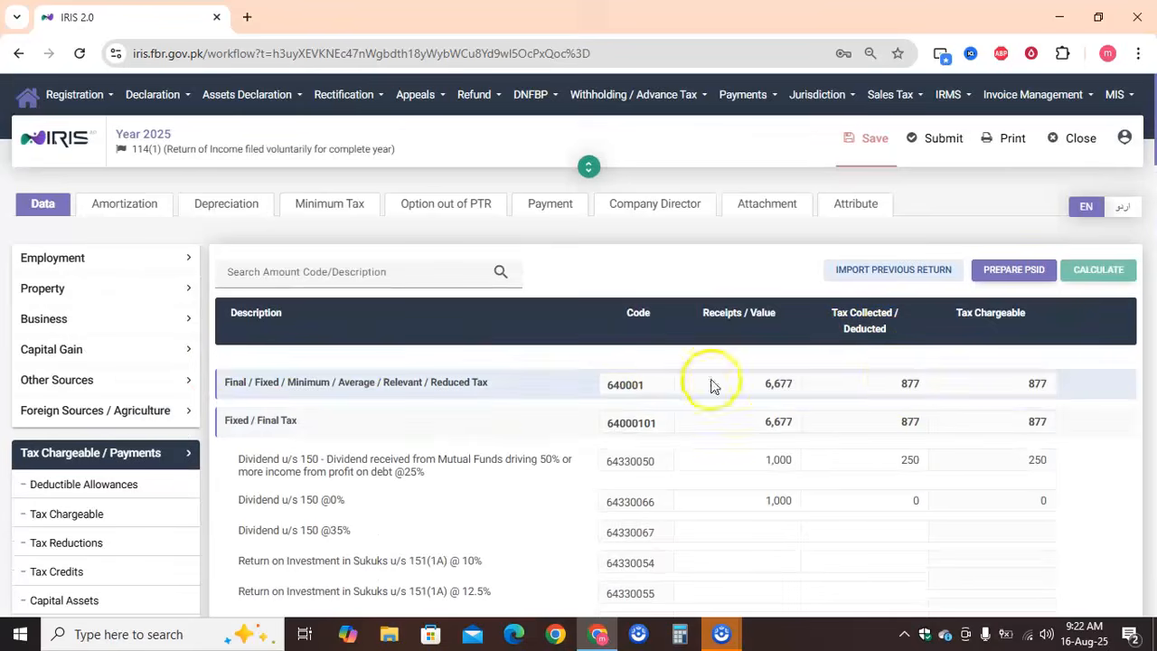
{"action": "scroll", "coordinate": [114, 514], "scroll_direction": "down", "scroll_amount": 5}
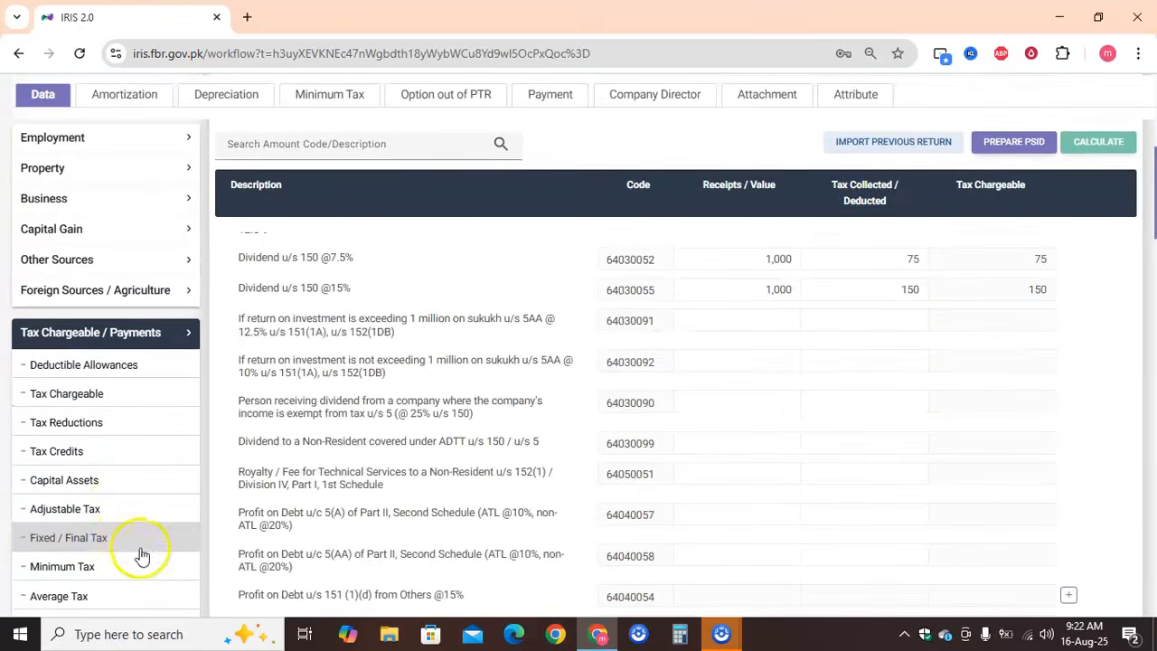
{"action": "scroll", "coordinate": [202, 563], "scroll_direction": "down", "scroll_amount": 10}
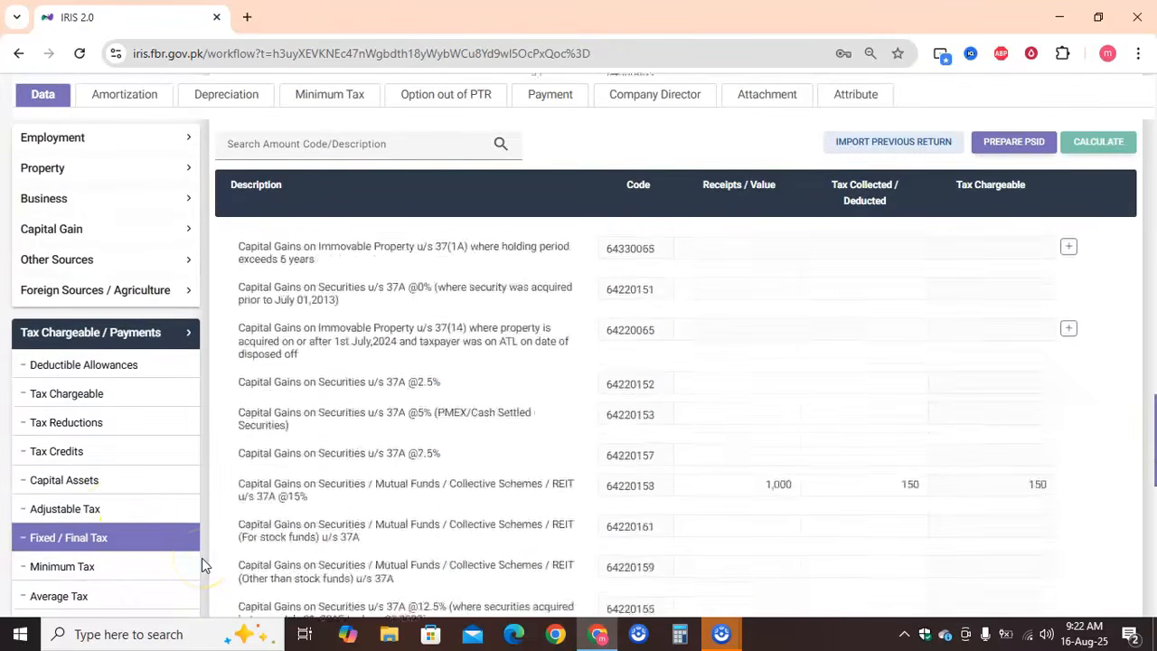
Enter 877 for Rates / Taxes / Charge / Cess in the Wealth Statement's Personal Expenses and recalculate
{"action": "left_click", "coordinate": [154, 513]}
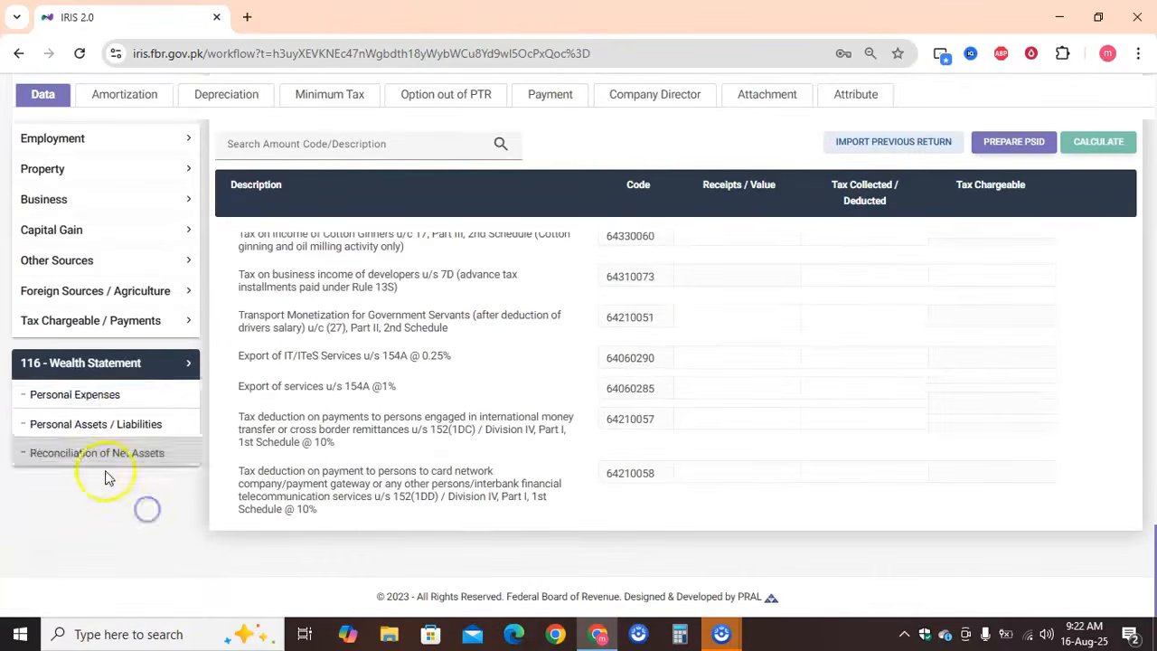
{"action": "left_click", "coordinate": [87, 403]}
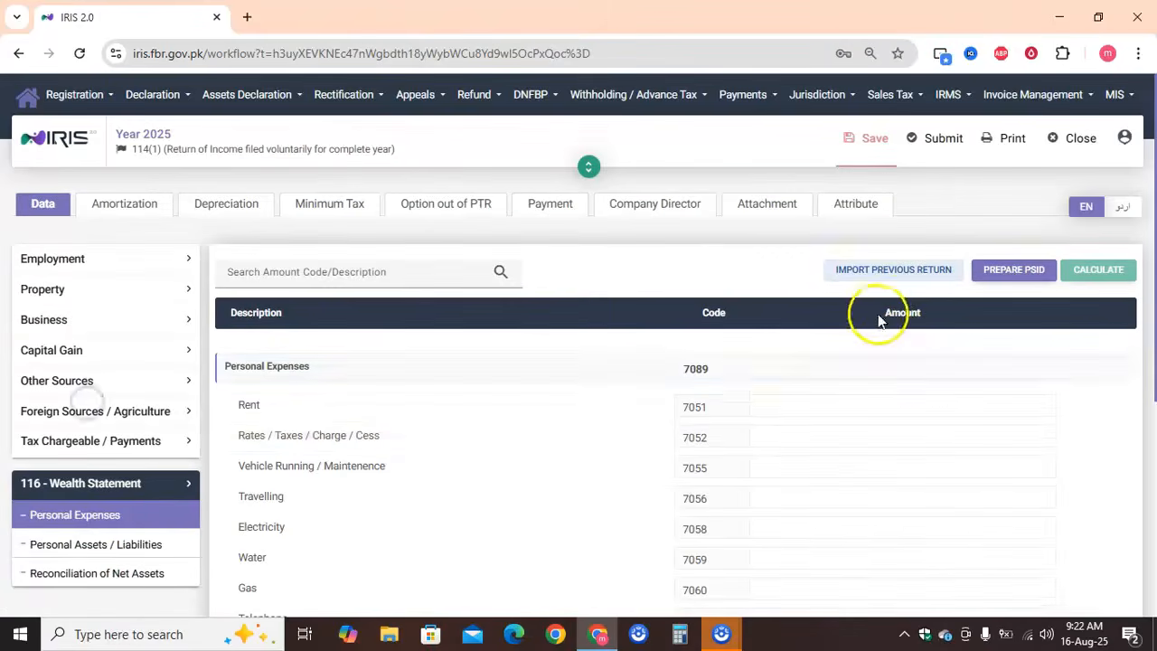
{"action": "left_click", "coordinate": [910, 441]}
{"action": "type", "text": "877"}
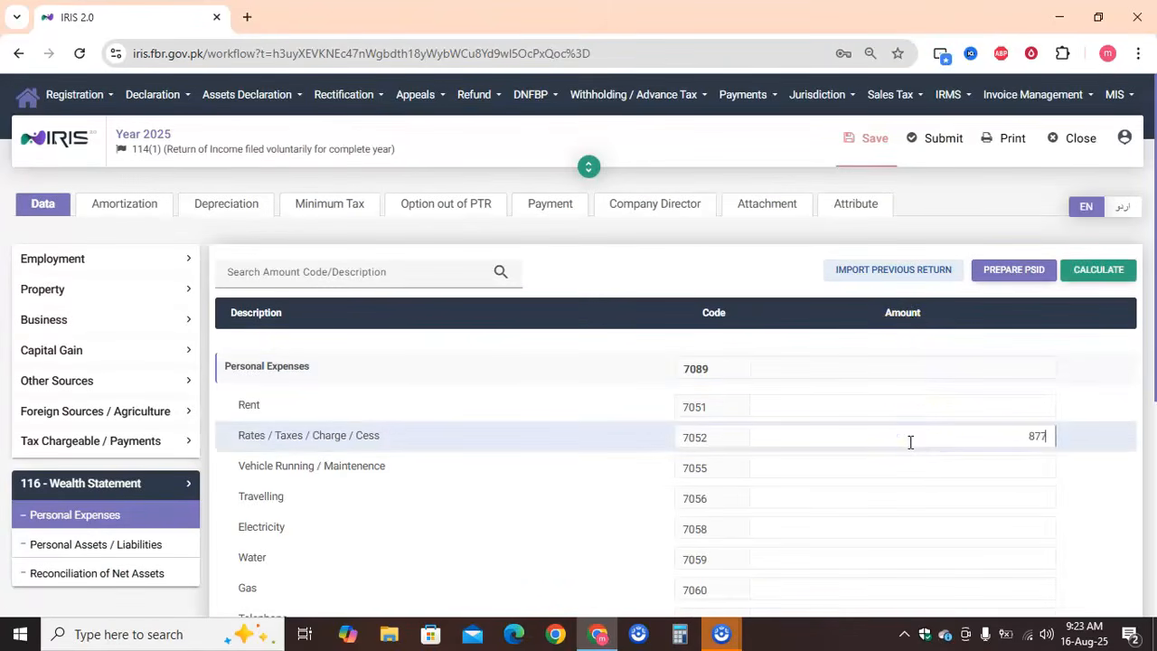
{"action": "scroll", "coordinate": [1093, 425], "scroll_direction": "down", "scroll_amount": 4}
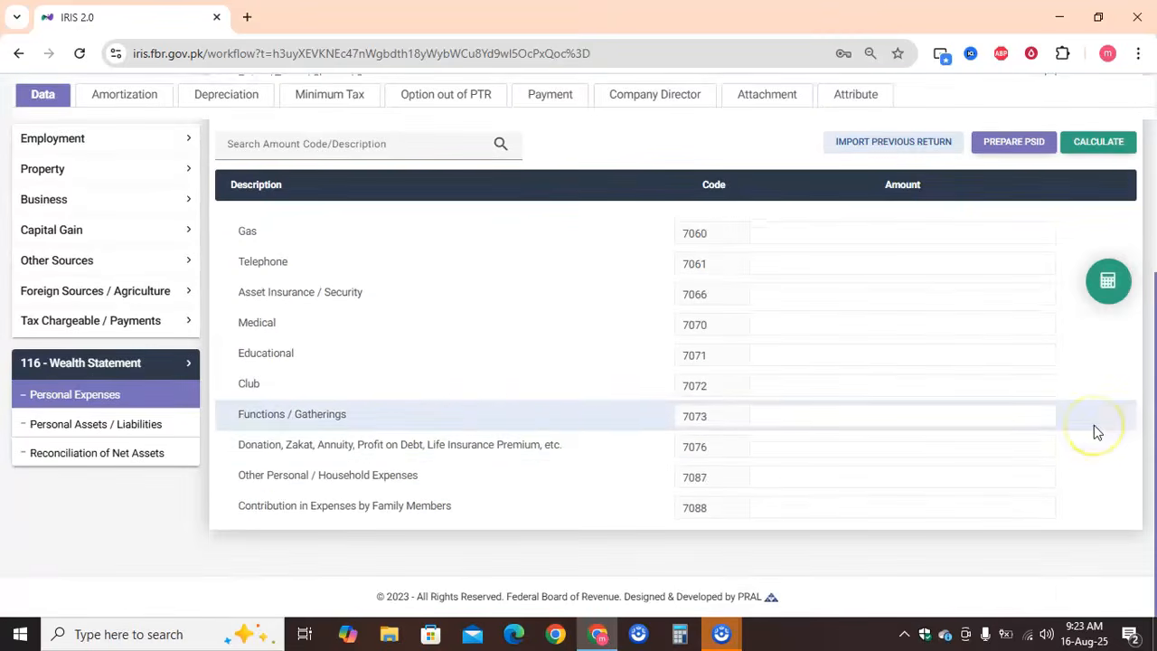
{"action": "left_click", "coordinate": [1013, 482]}
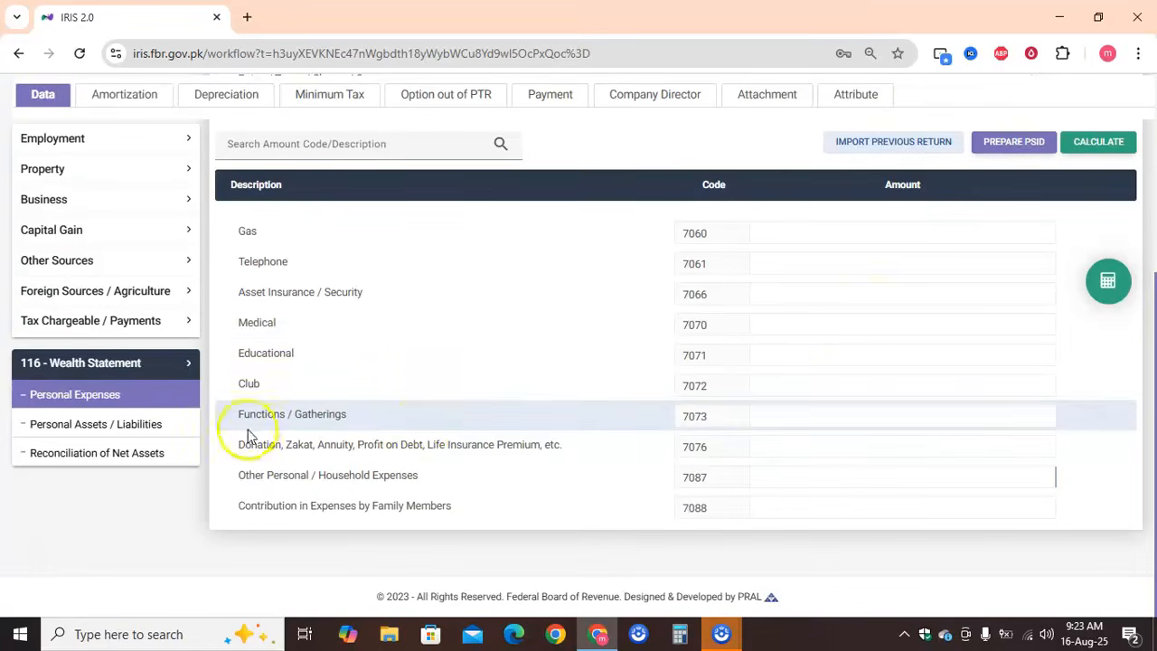
{"action": "left_click", "coordinate": [1106, 281]}
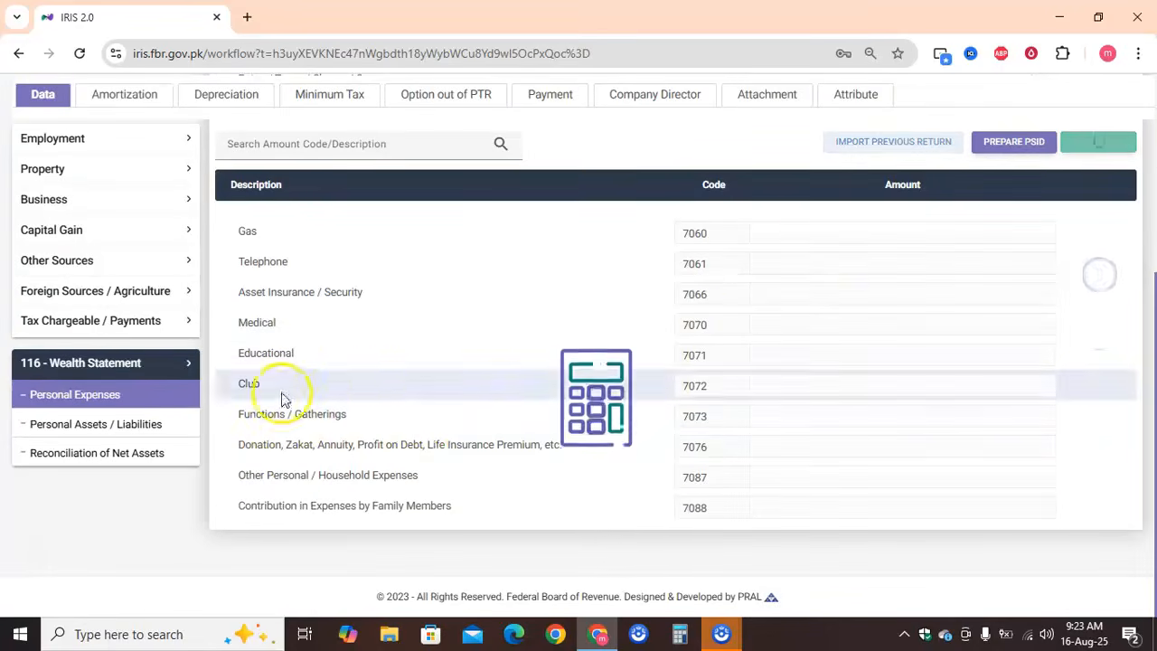
Open Reconciliation of Net Assets and check the outflows and the unreconciled amount
{"action": "left_click", "coordinate": [136, 454]}
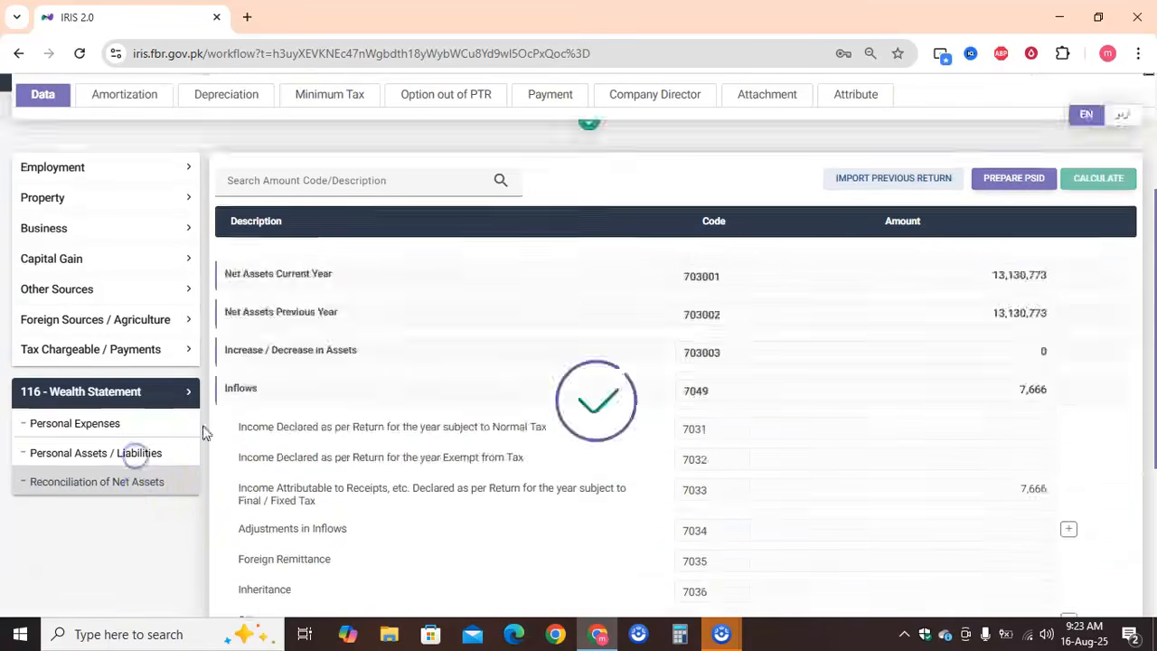
{"action": "scroll", "coordinate": [519, 448], "scroll_direction": "down", "scroll_amount": 5}
{"action": "scroll", "coordinate": [520, 448], "scroll_direction": "down", "scroll_amount": 3}
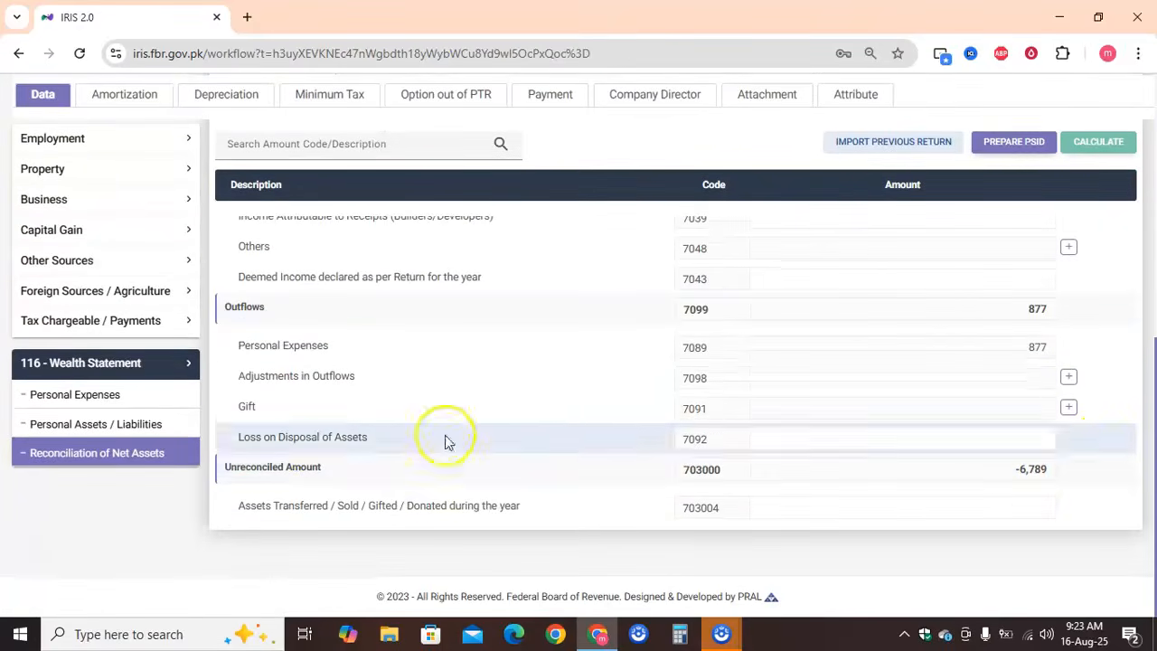
Enter 6,789 for Other Personal / Household Expenses in Personal Expenses and recalculate
{"action": "left_click", "coordinate": [113, 406]}
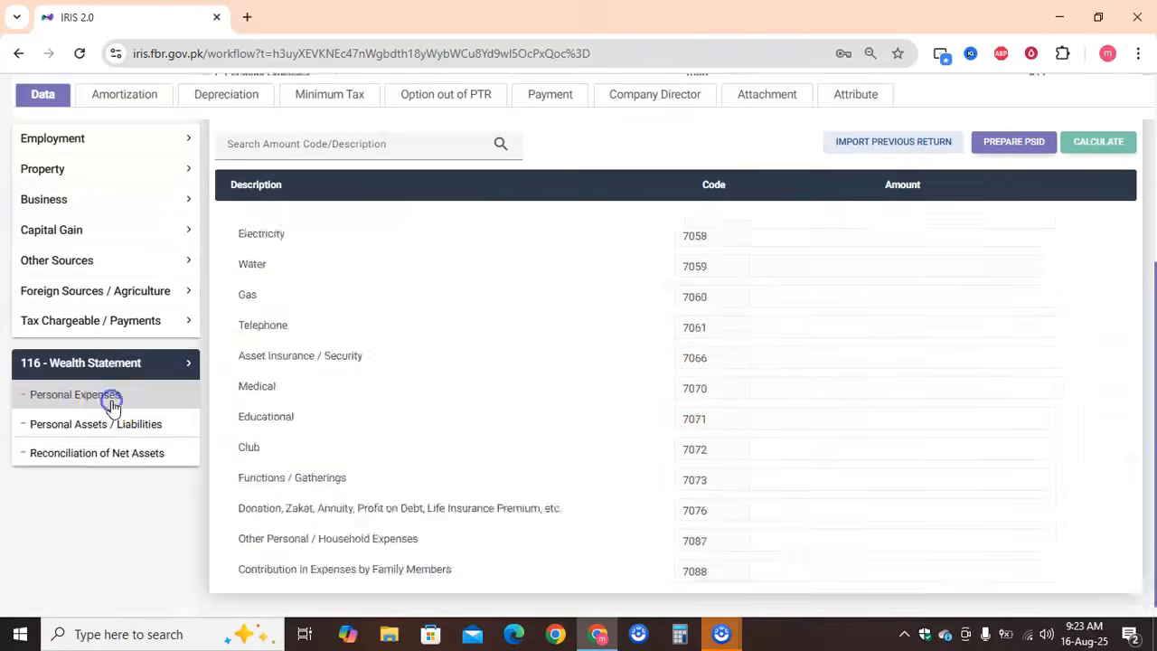
{"action": "scroll", "coordinate": [632, 470], "scroll_direction": "down", "scroll_amount": 5}
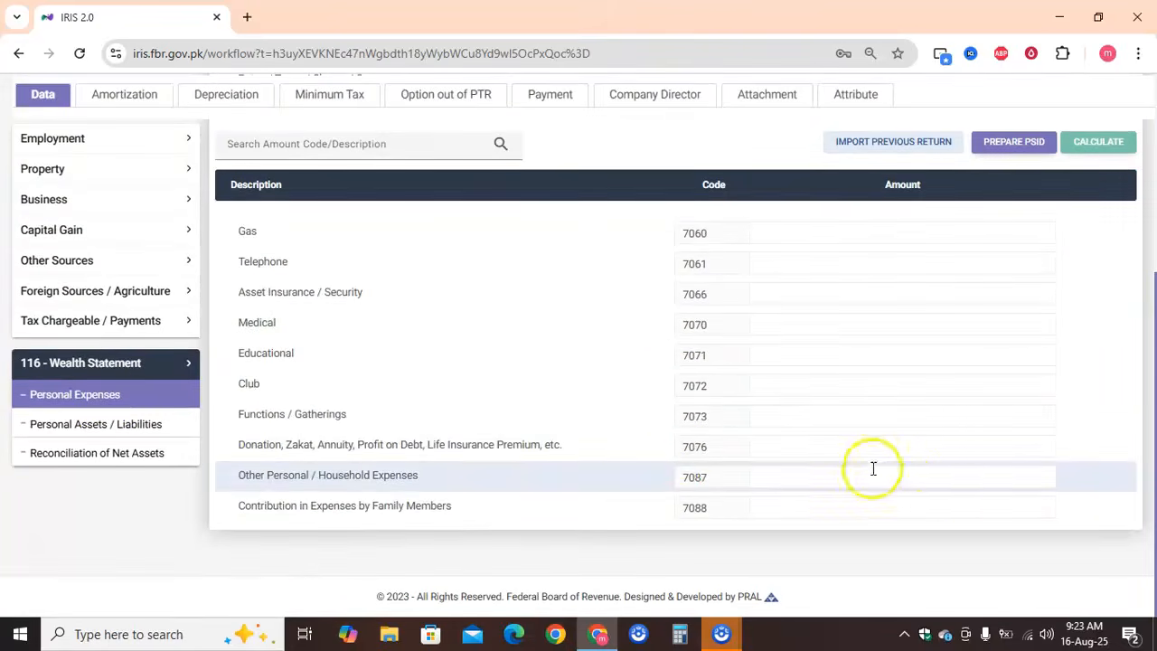
{"action": "left_click", "coordinate": [943, 480]}
{"action": "type", "text": "6,789"}
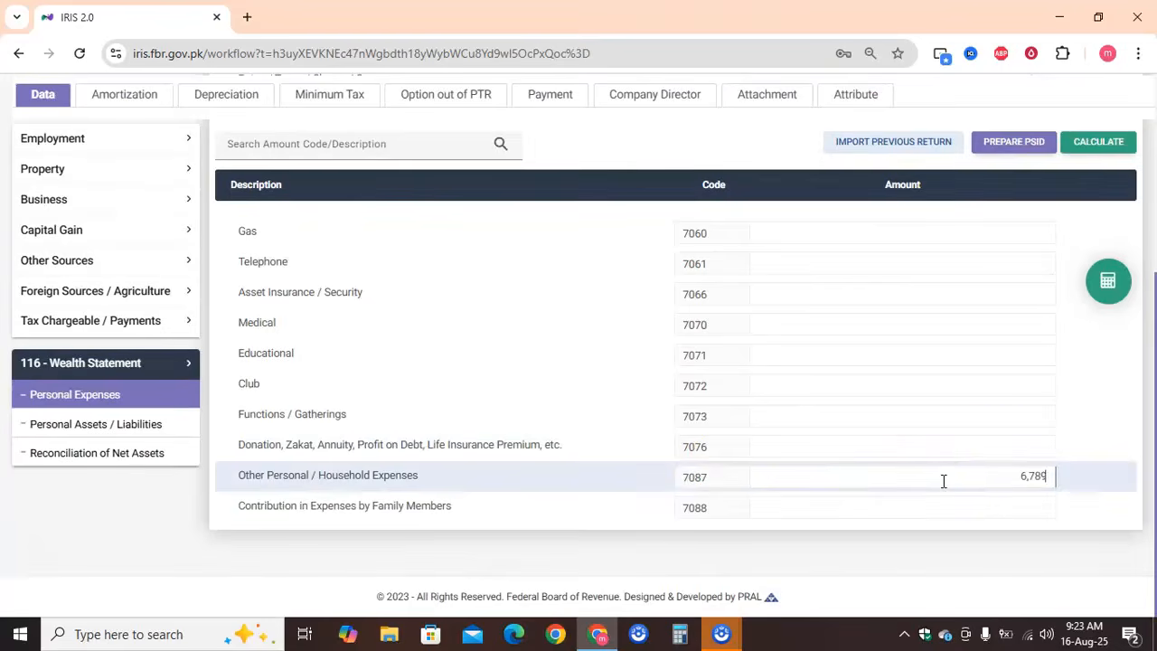
{"action": "left_click", "coordinate": [1106, 279]}
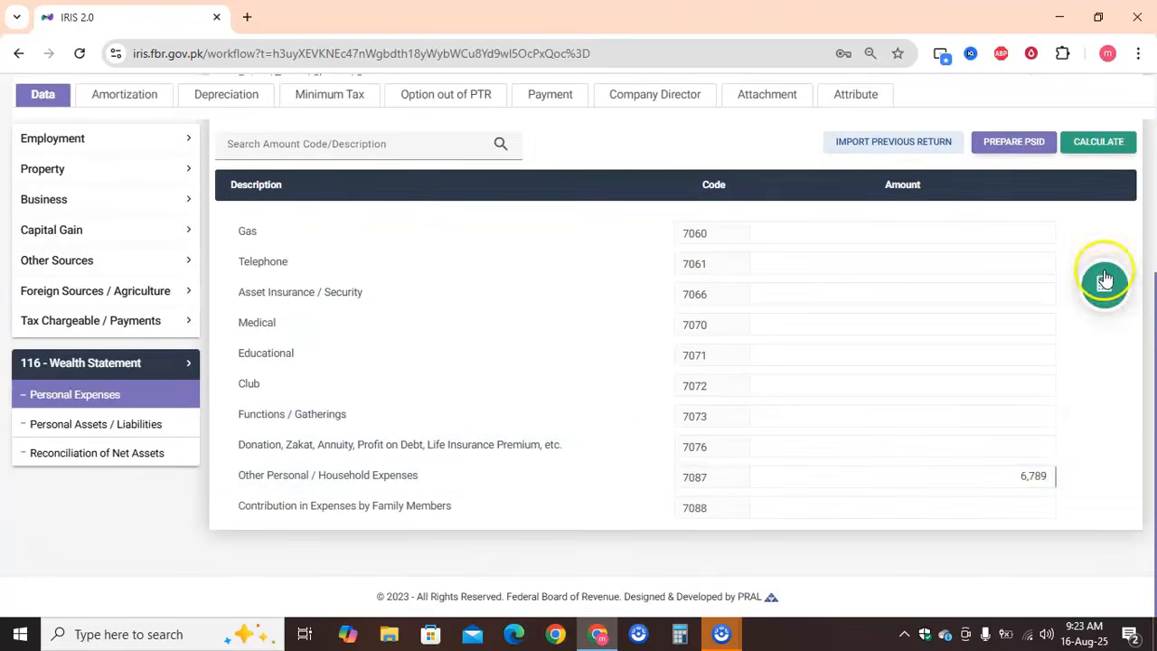
Return to Reconciliation of Net Assets and verify the outflows against the inflows and the unreconciled amount
{"action": "left_click", "coordinate": [159, 451]}
{"action": "scroll", "coordinate": [494, 493], "scroll_direction": "down", "scroll_amount": 5}
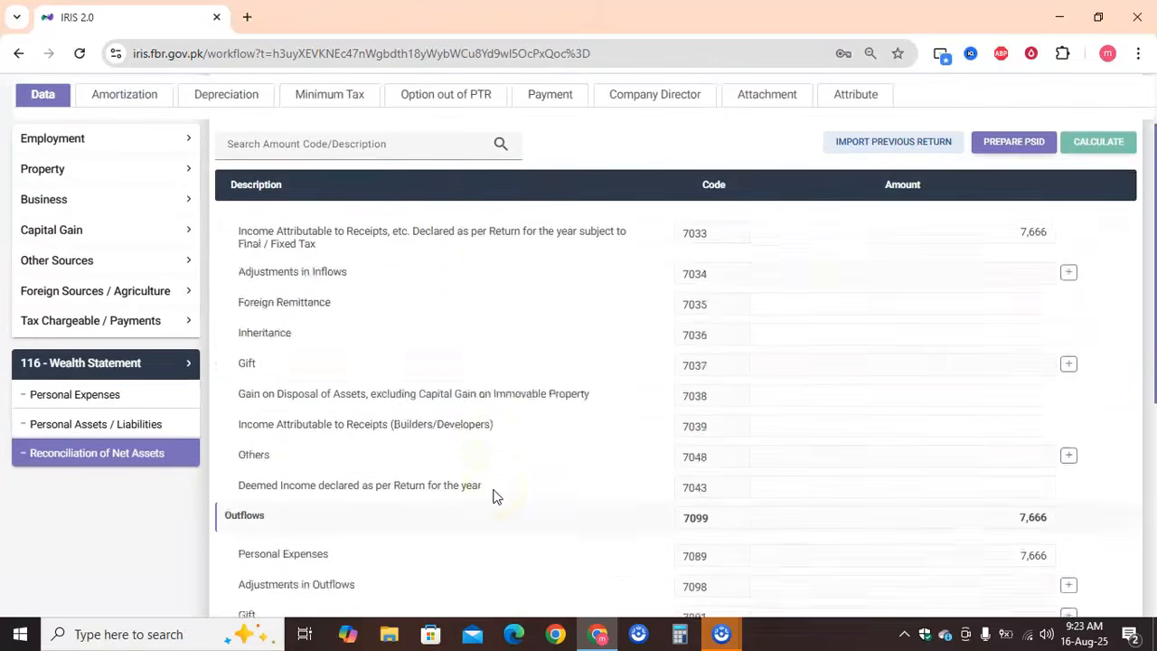
{"action": "scroll", "coordinate": [493, 496], "scroll_direction": "down", "scroll_amount": 2}
{"action": "left_click", "coordinate": [524, 463]}
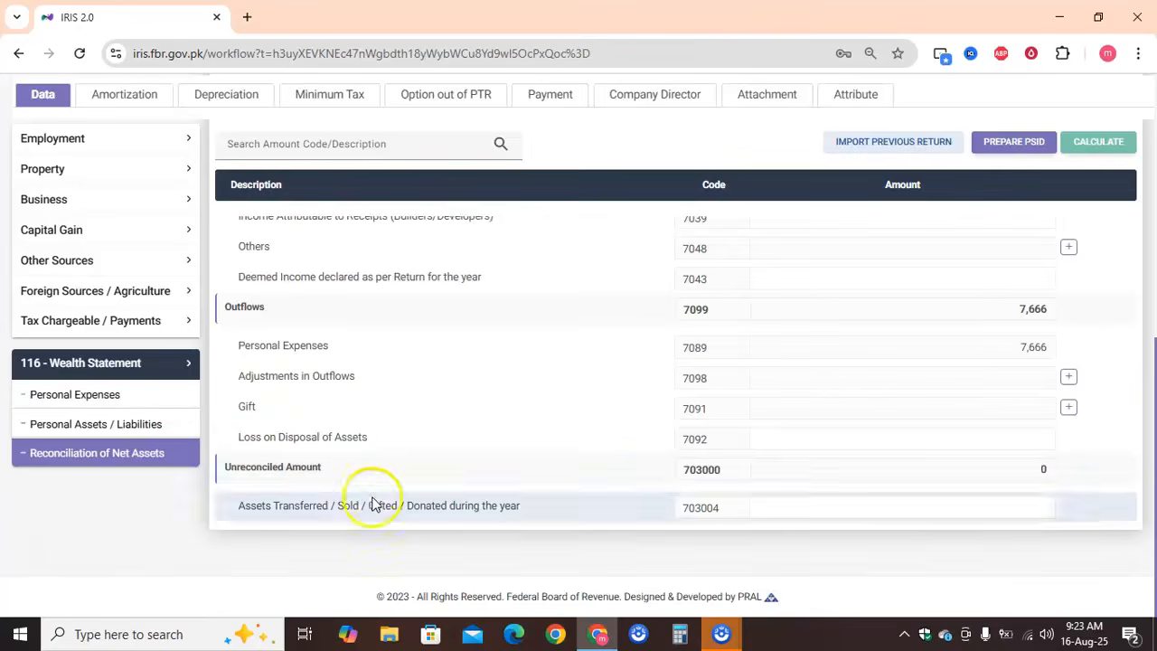
Review the Personal Expenses entries, followed by the Reconciliation of Net Assets figures
{"action": "left_click", "coordinate": [81, 393]}
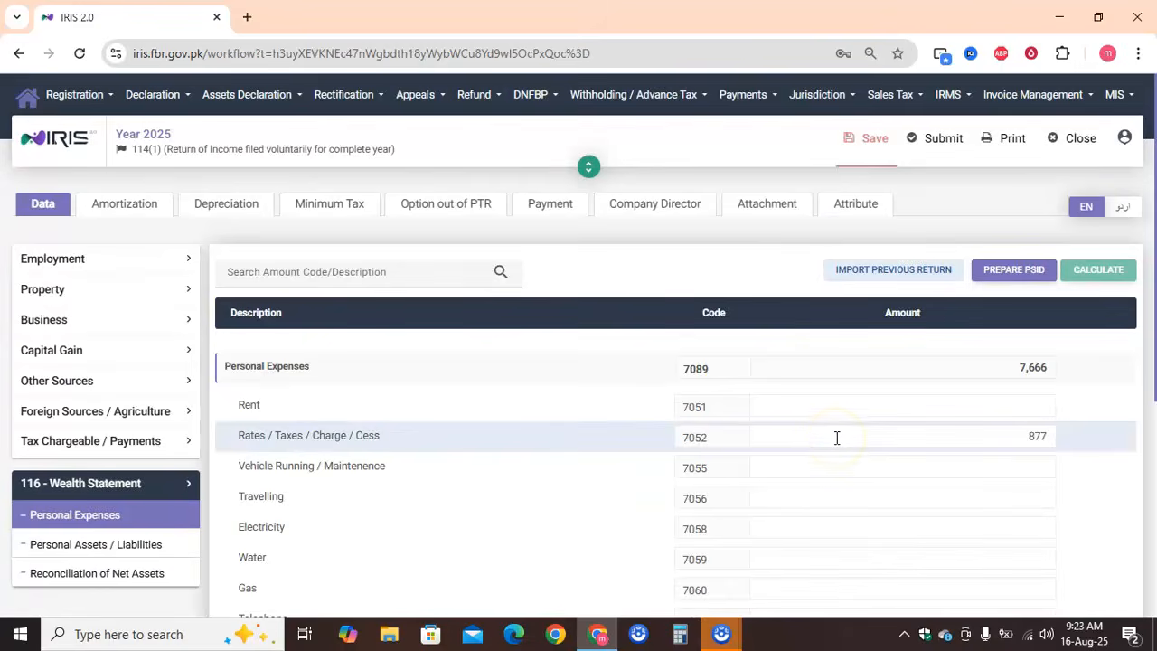
{"action": "scroll", "coordinate": [836, 437], "scroll_direction": "down", "scroll_amount": 5}
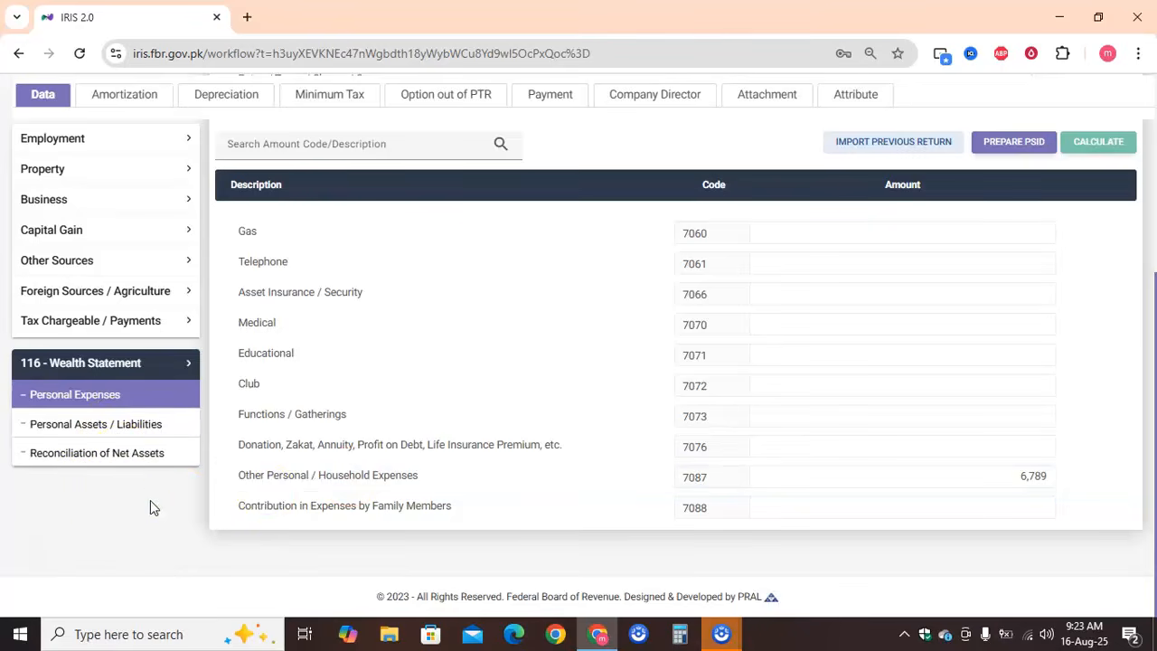
{"action": "left_click", "coordinate": [105, 463]}
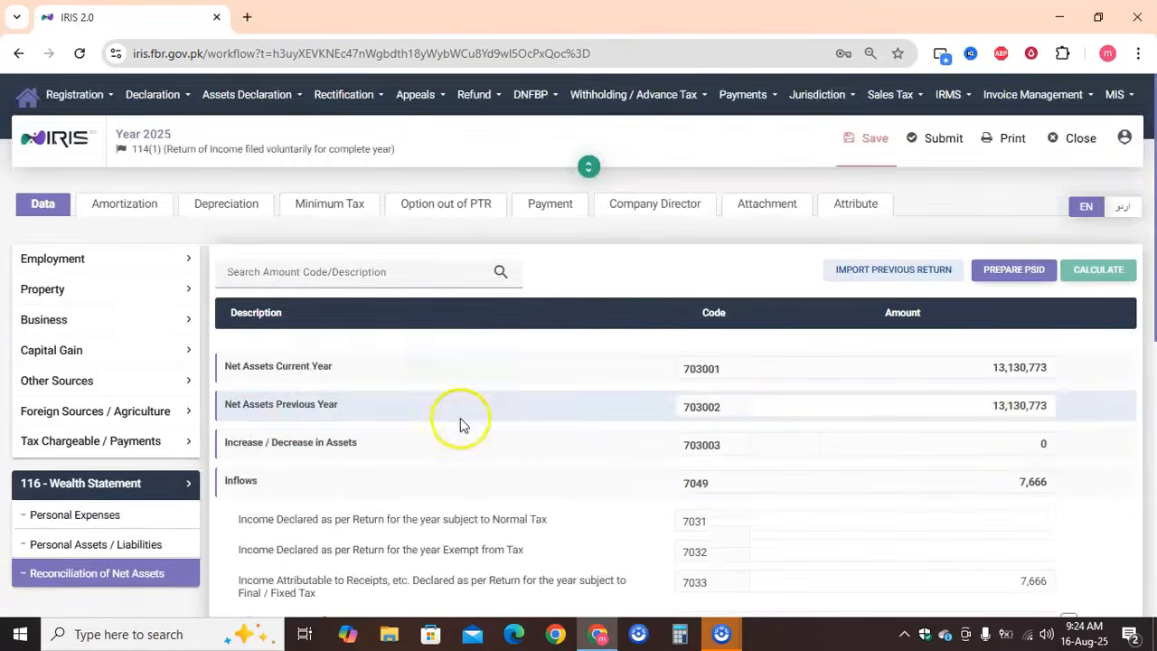
{"action": "scroll", "coordinate": [460, 418], "scroll_direction": "down", "scroll_amount": 3}
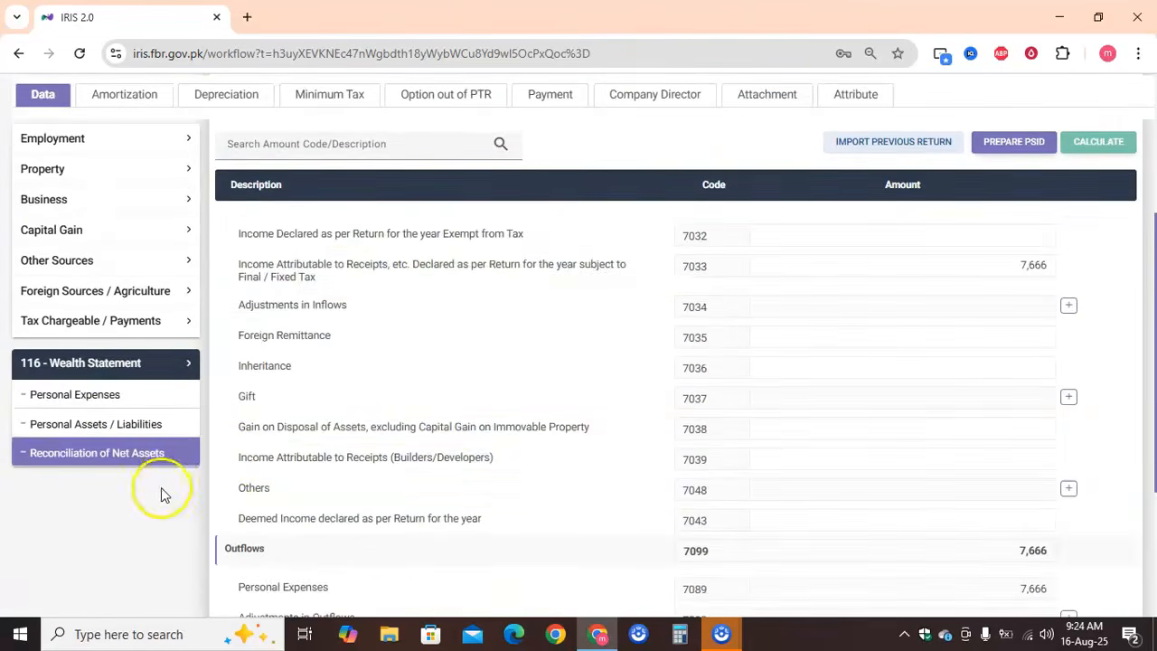